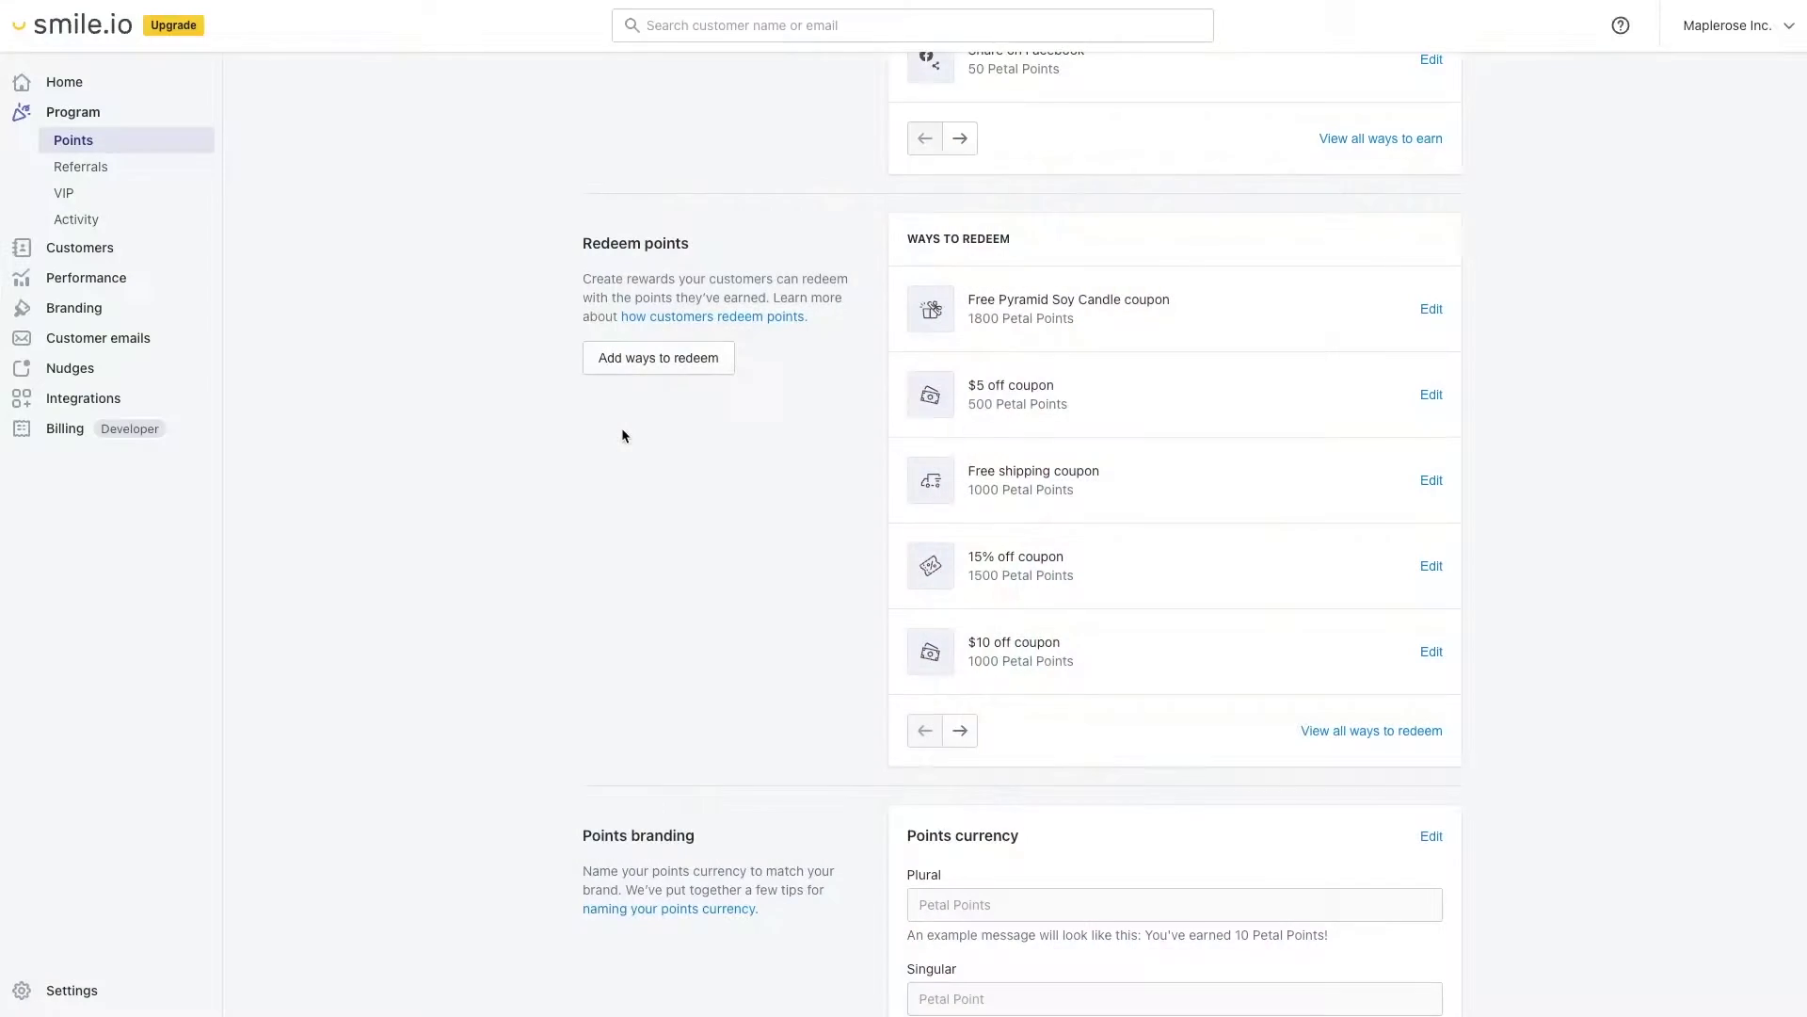
Open Smile.io's ways-to-redeem choices to review reward types such as Free product.
{"action": "left_click", "coordinate": [657, 369]}
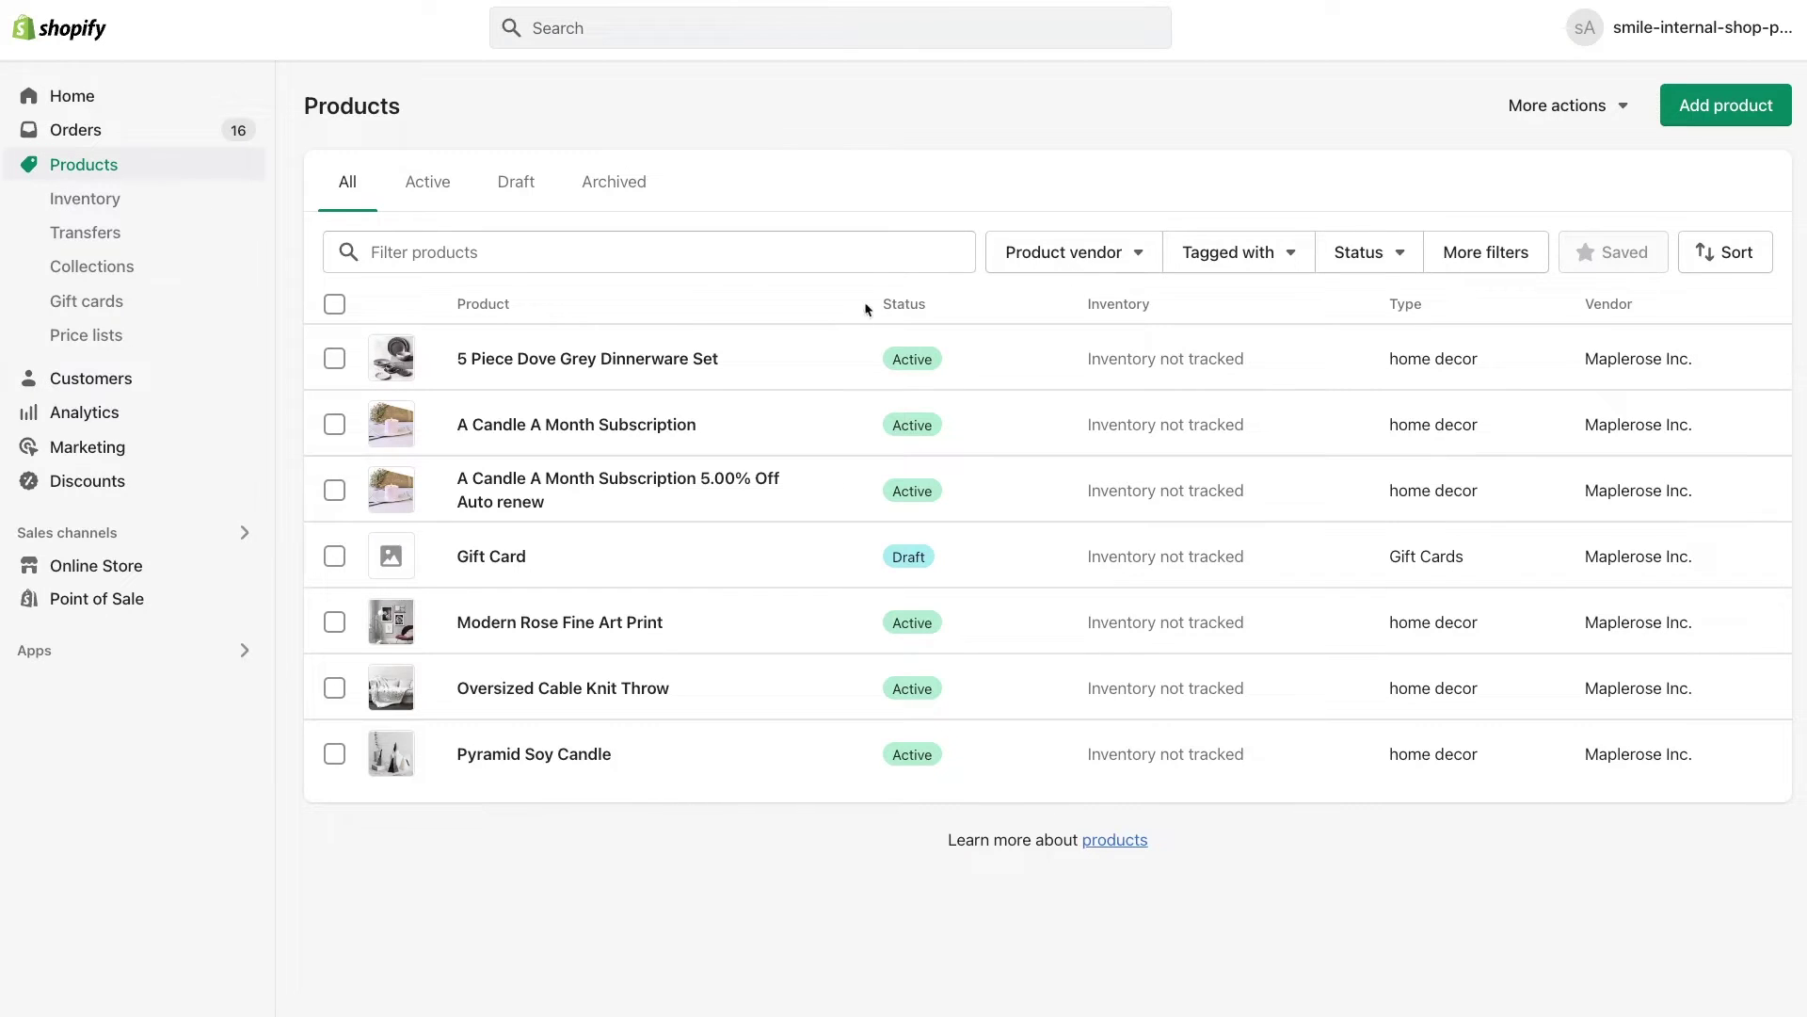
Create a product titled 'Hanging Flower Pot', described as a medium ceramic pot with hemp string for indoor plants.
{"action": "left_click", "coordinate": [1742, 111]}
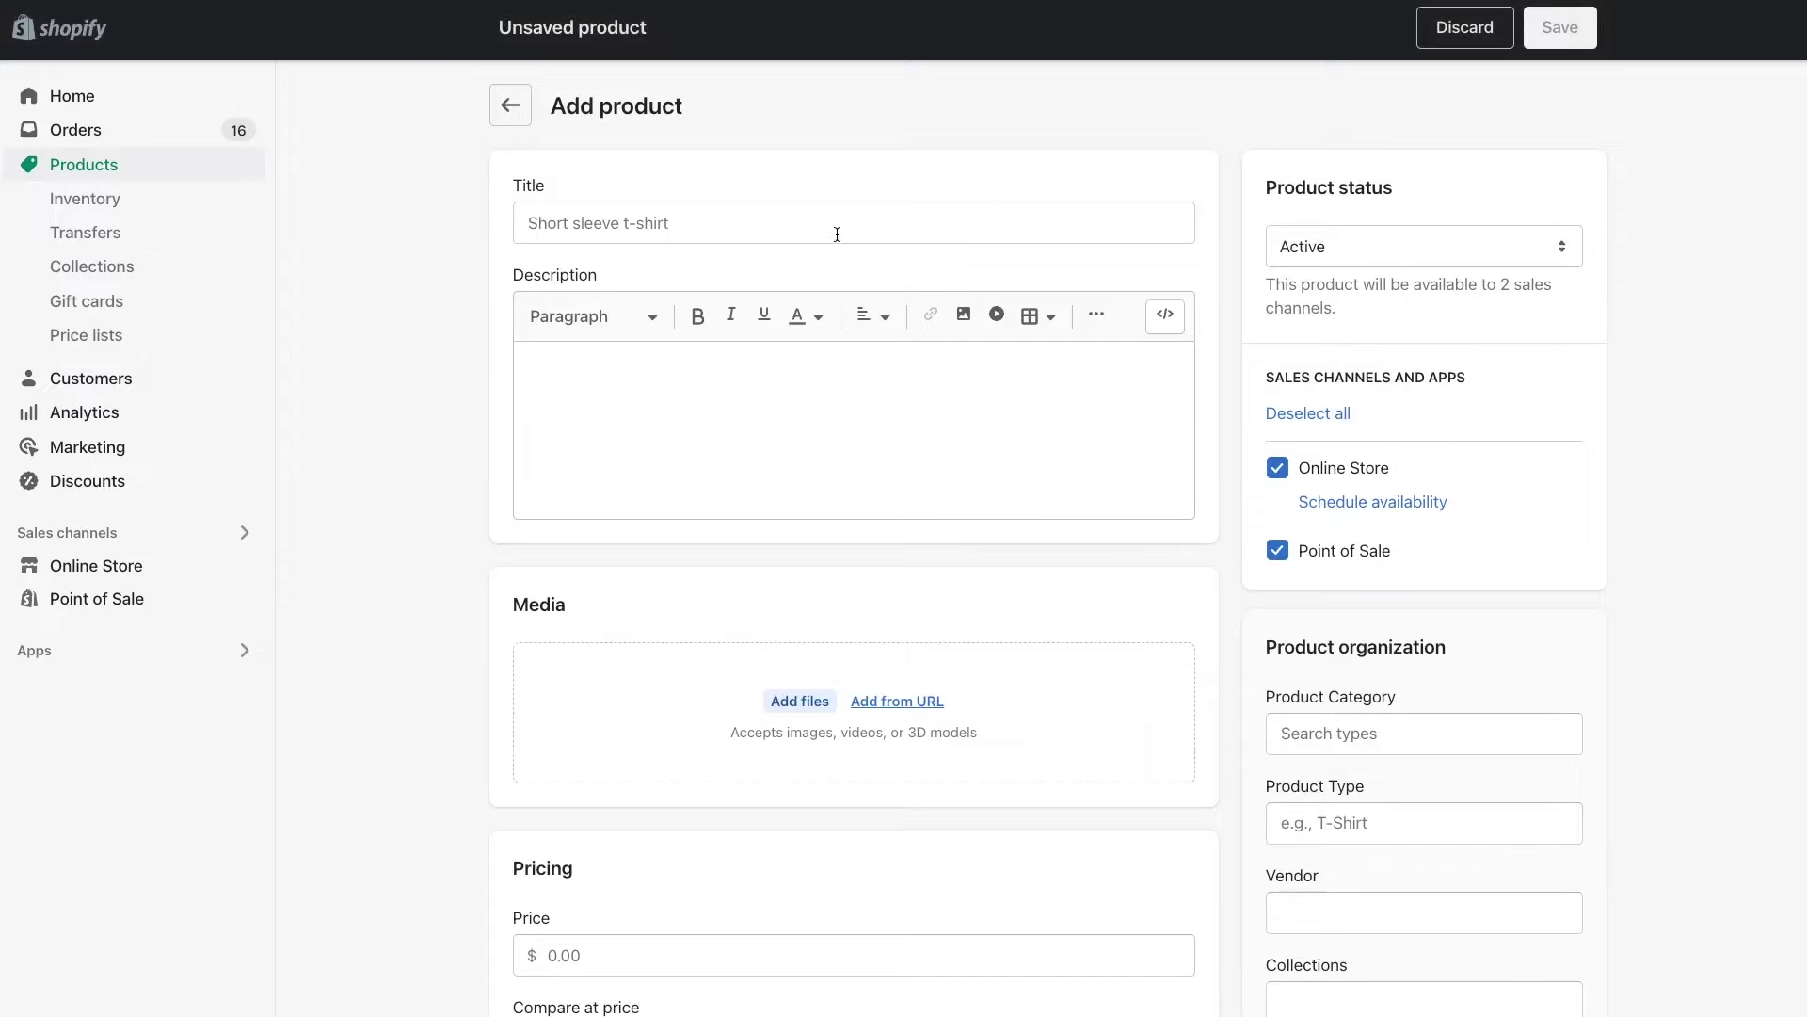
{"action": "left_click", "coordinate": [837, 234]}
{"action": "type", "text": "Haning "}
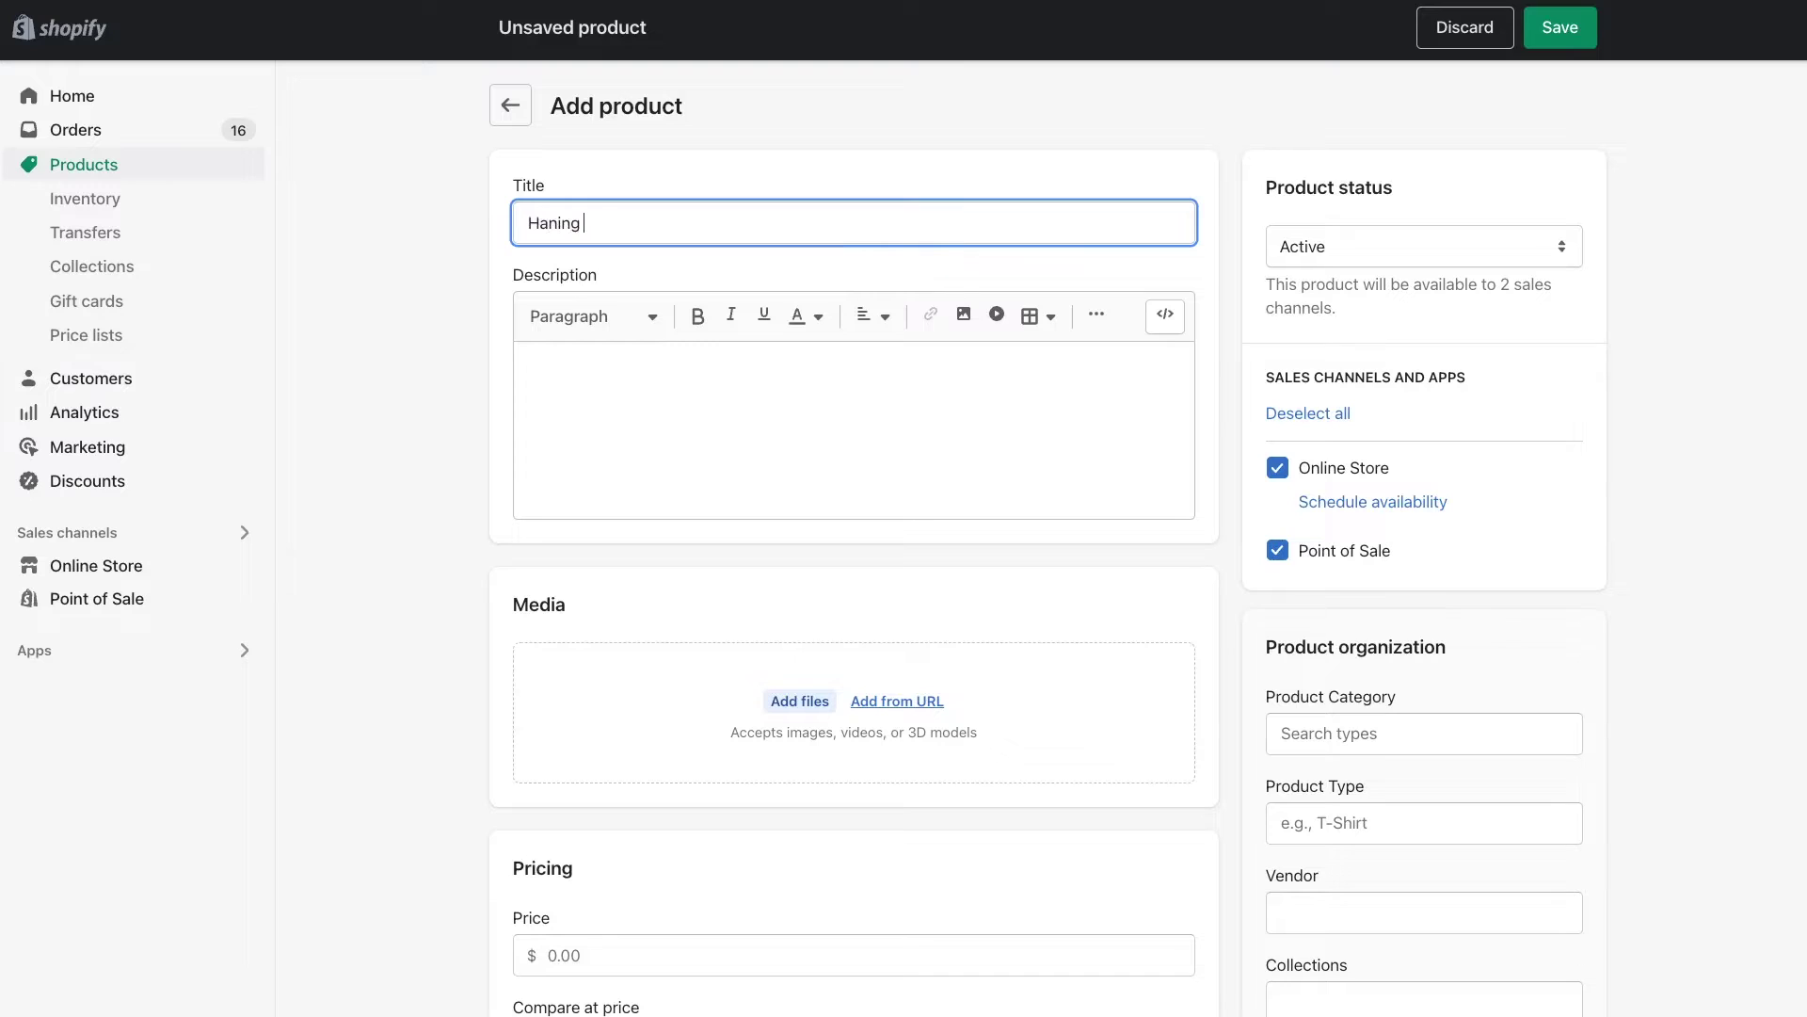
{"action": "type", "text": "Flower Po"}
{"action": "key", "text": "BackSpace"}
{"action": "key", "text": "BackSpace"}
{"action": "key", "text": "BackSpace"}
{"action": "key", "text": "BackSpace"}
{"action": "key", "text": "BackSpace"}
{"action": "key", "text": "BackSpace"}
{"action": "key", "text": "BackSpace"}
{"action": "key", "text": "BackSpace"}
{"action": "key", "text": "BackSpace"}
{"action": "key", "text": "BackSpace"}
{"action": "key", "text": "BackSpace"}
{"action": "key", "text": "BackSpace"}
{"action": "key", "text": "BackSpace"}
{"action": "type", "text": "ging Flower P"}
{"action": "left_click", "coordinate": [845, 393]}
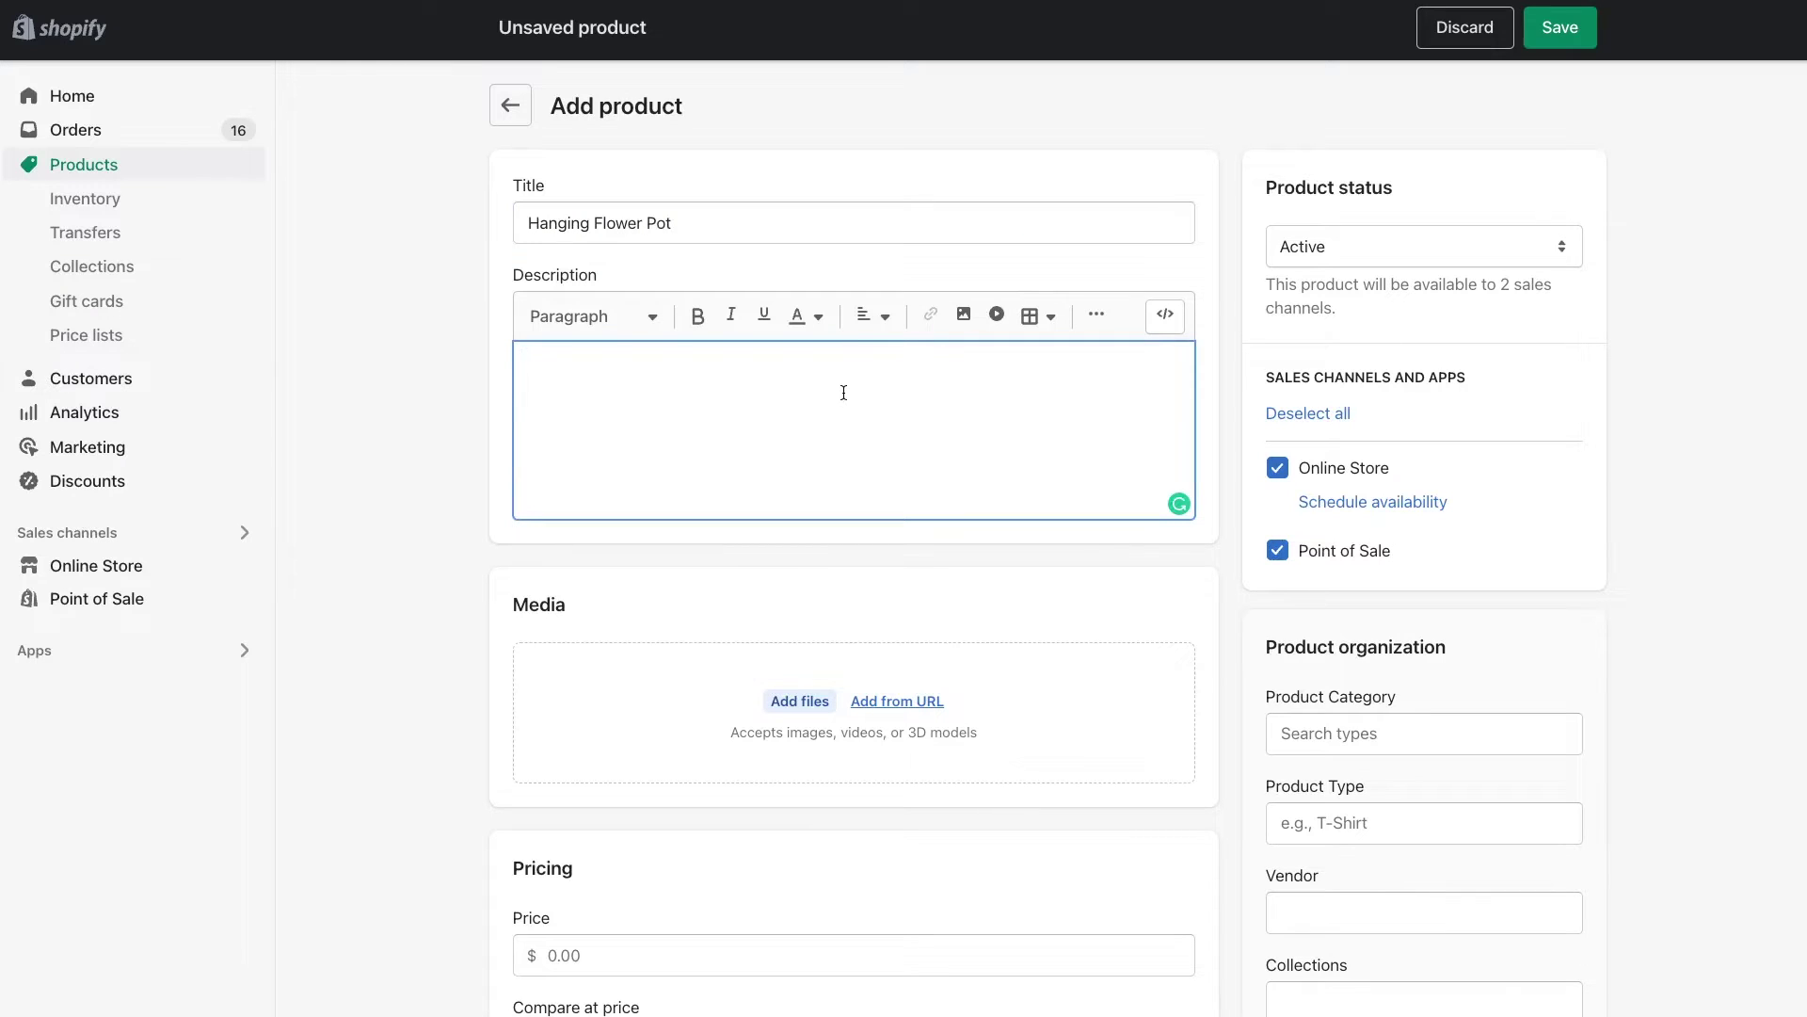
{"action": "type", "text": "Ceramic flower pot, medium sized with hemp string.  Only for indoor plants."}
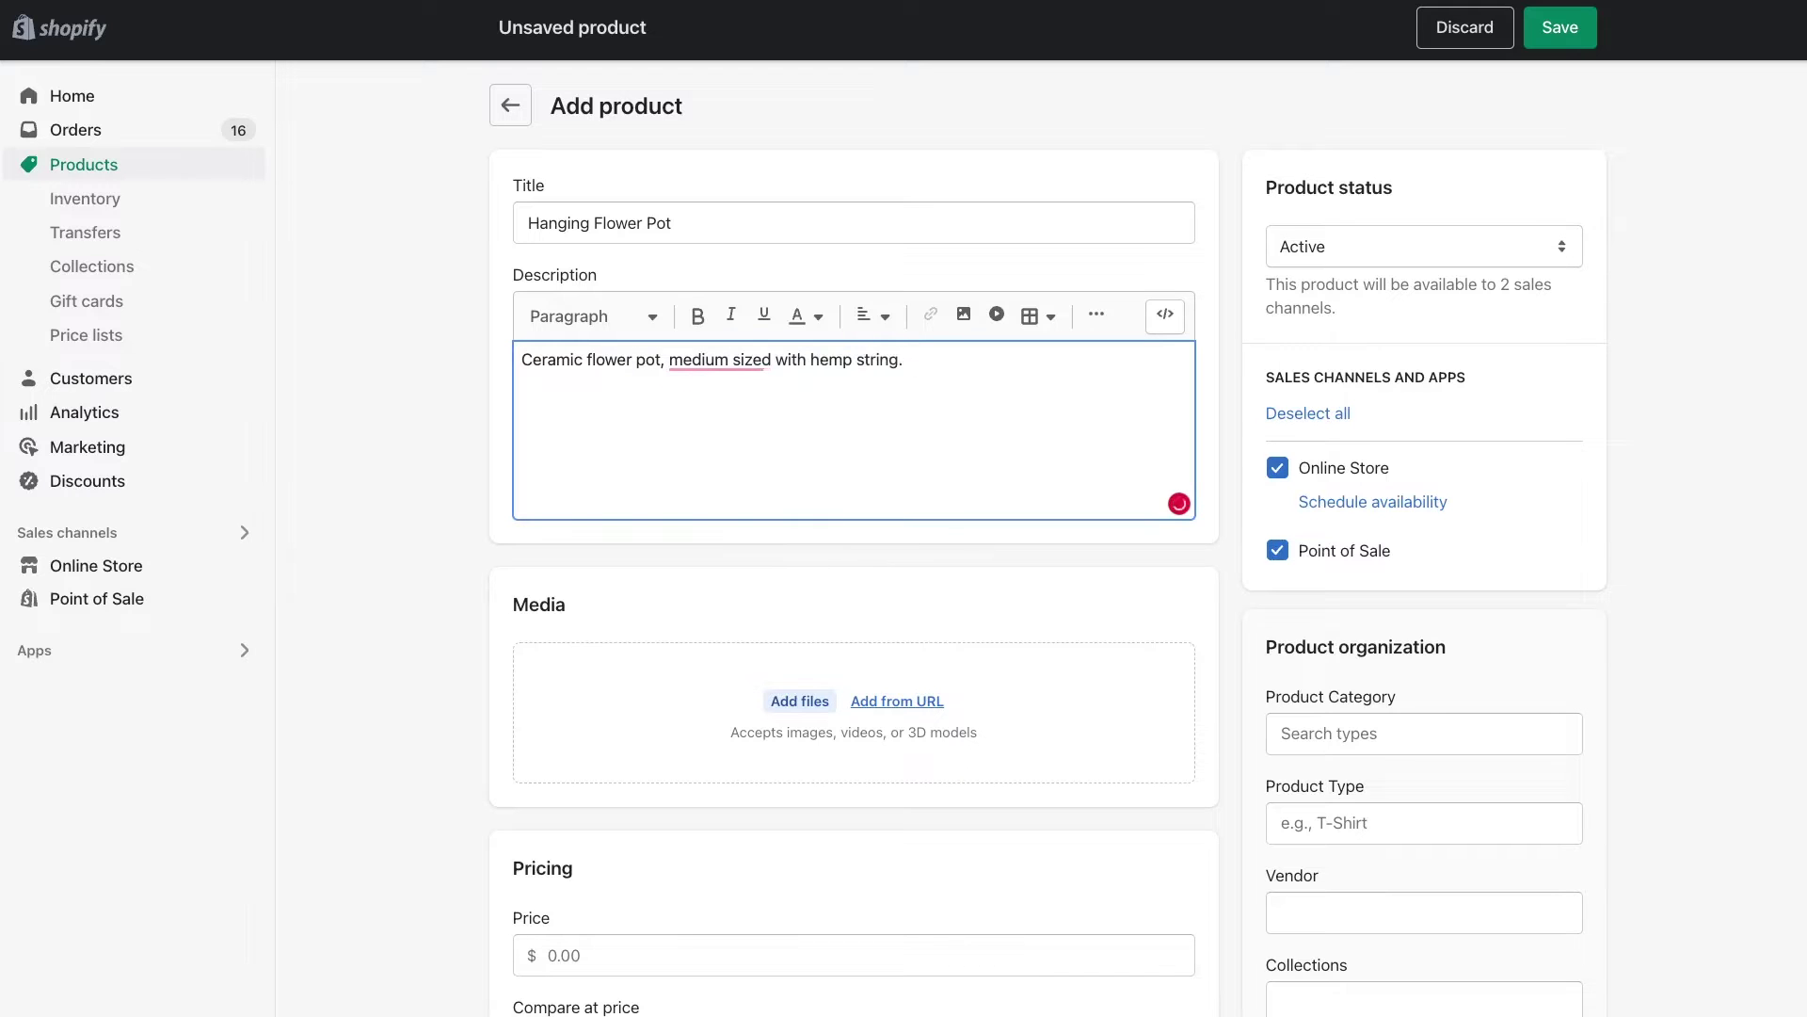
Upload the hanging plant photo and stop selling the product through Point of Sale.
{"action": "left_click", "coordinate": [799, 700]}
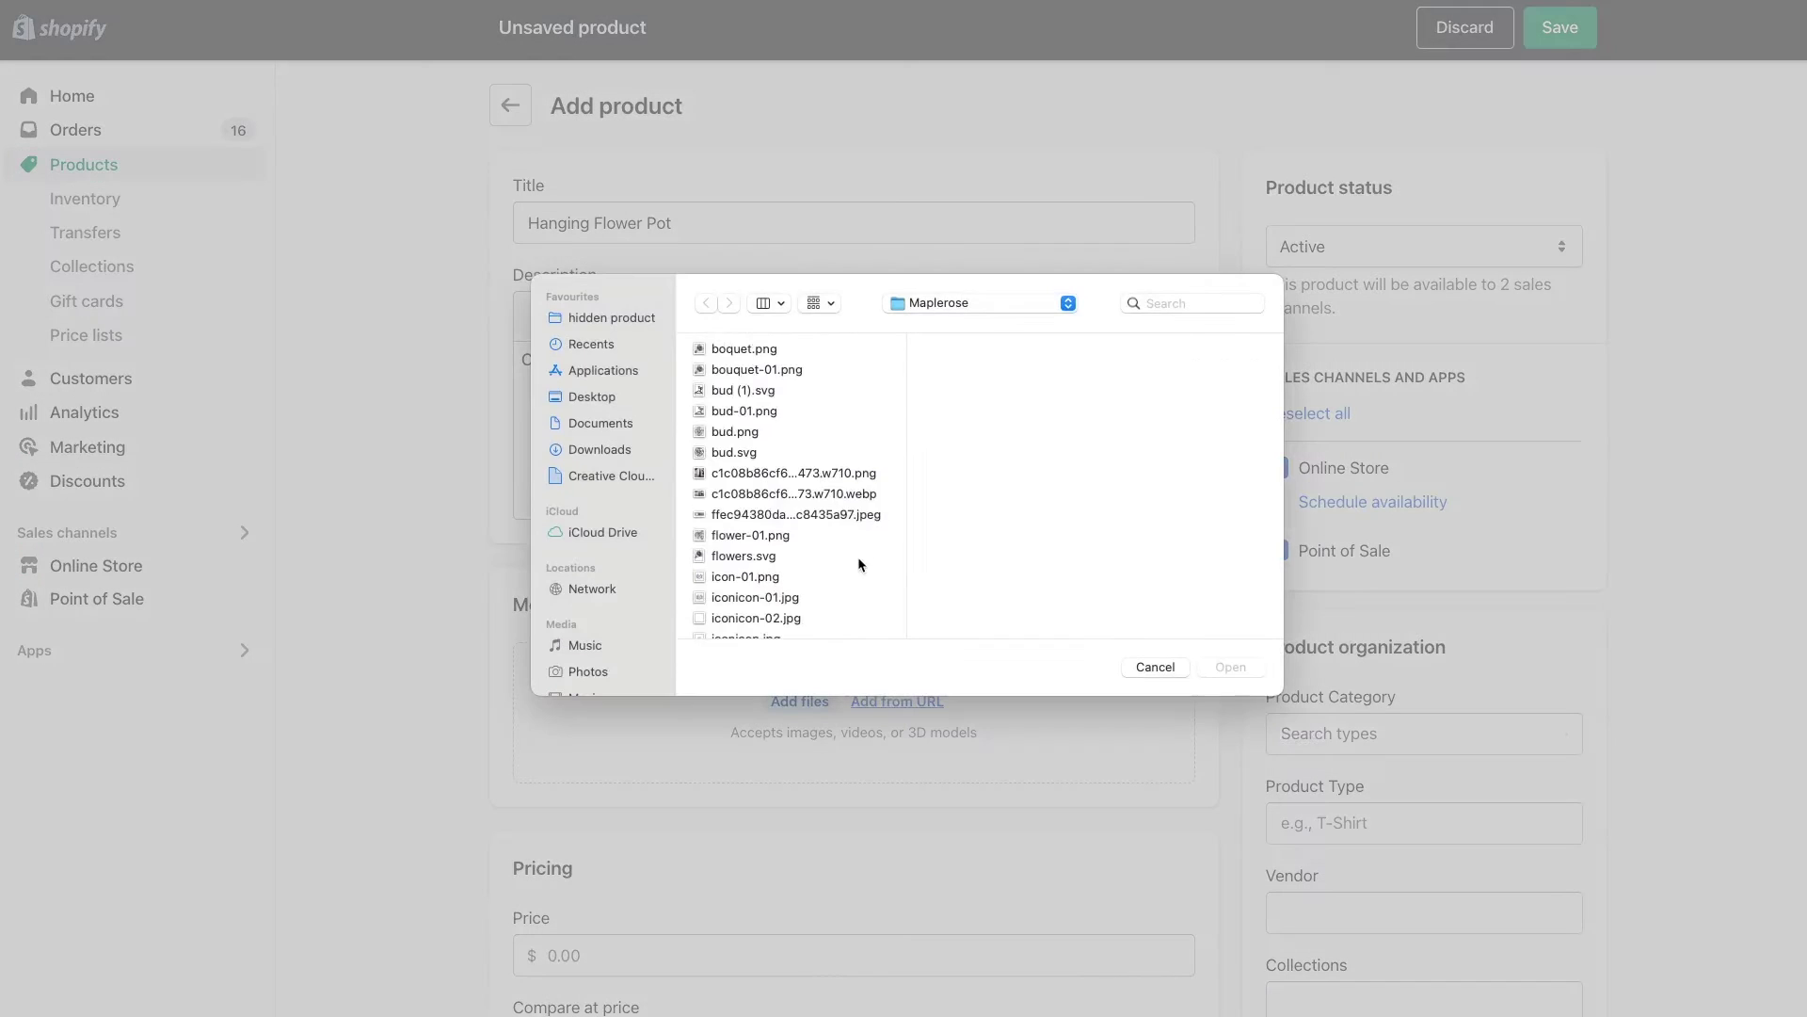
{"action": "left_click", "coordinate": [791, 449]}
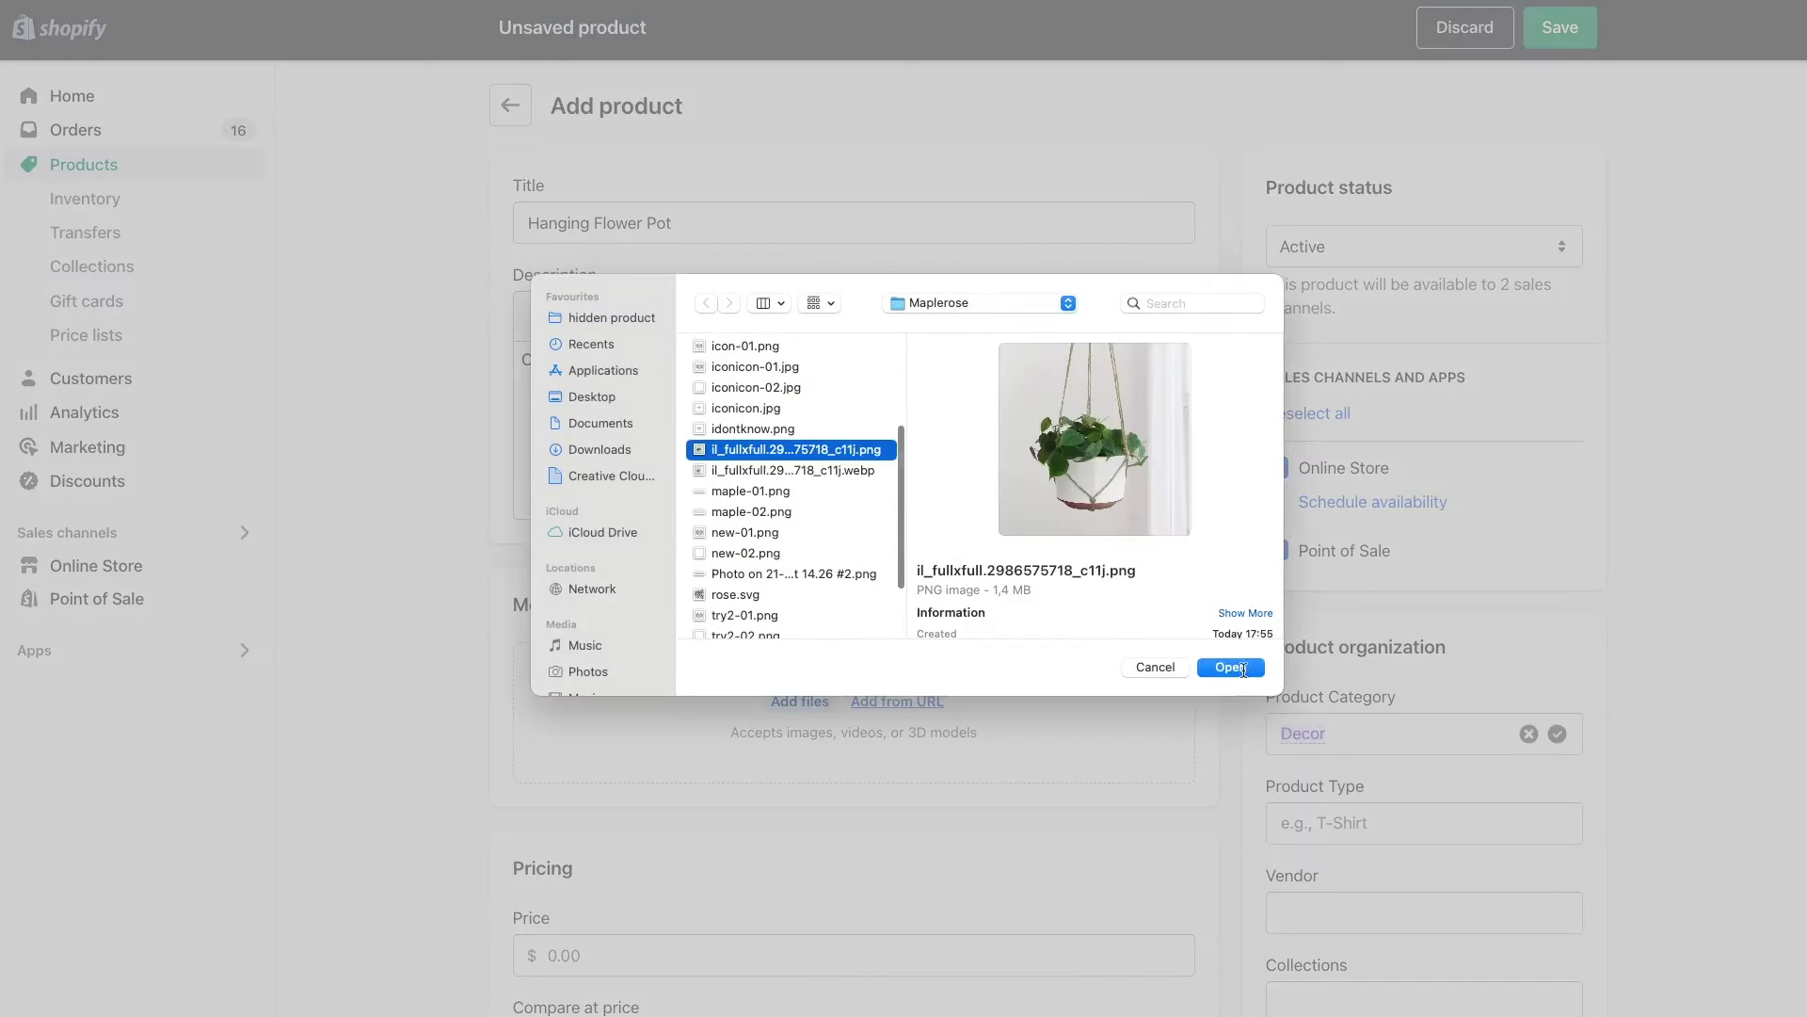
{"action": "left_click", "coordinate": [1231, 665]}
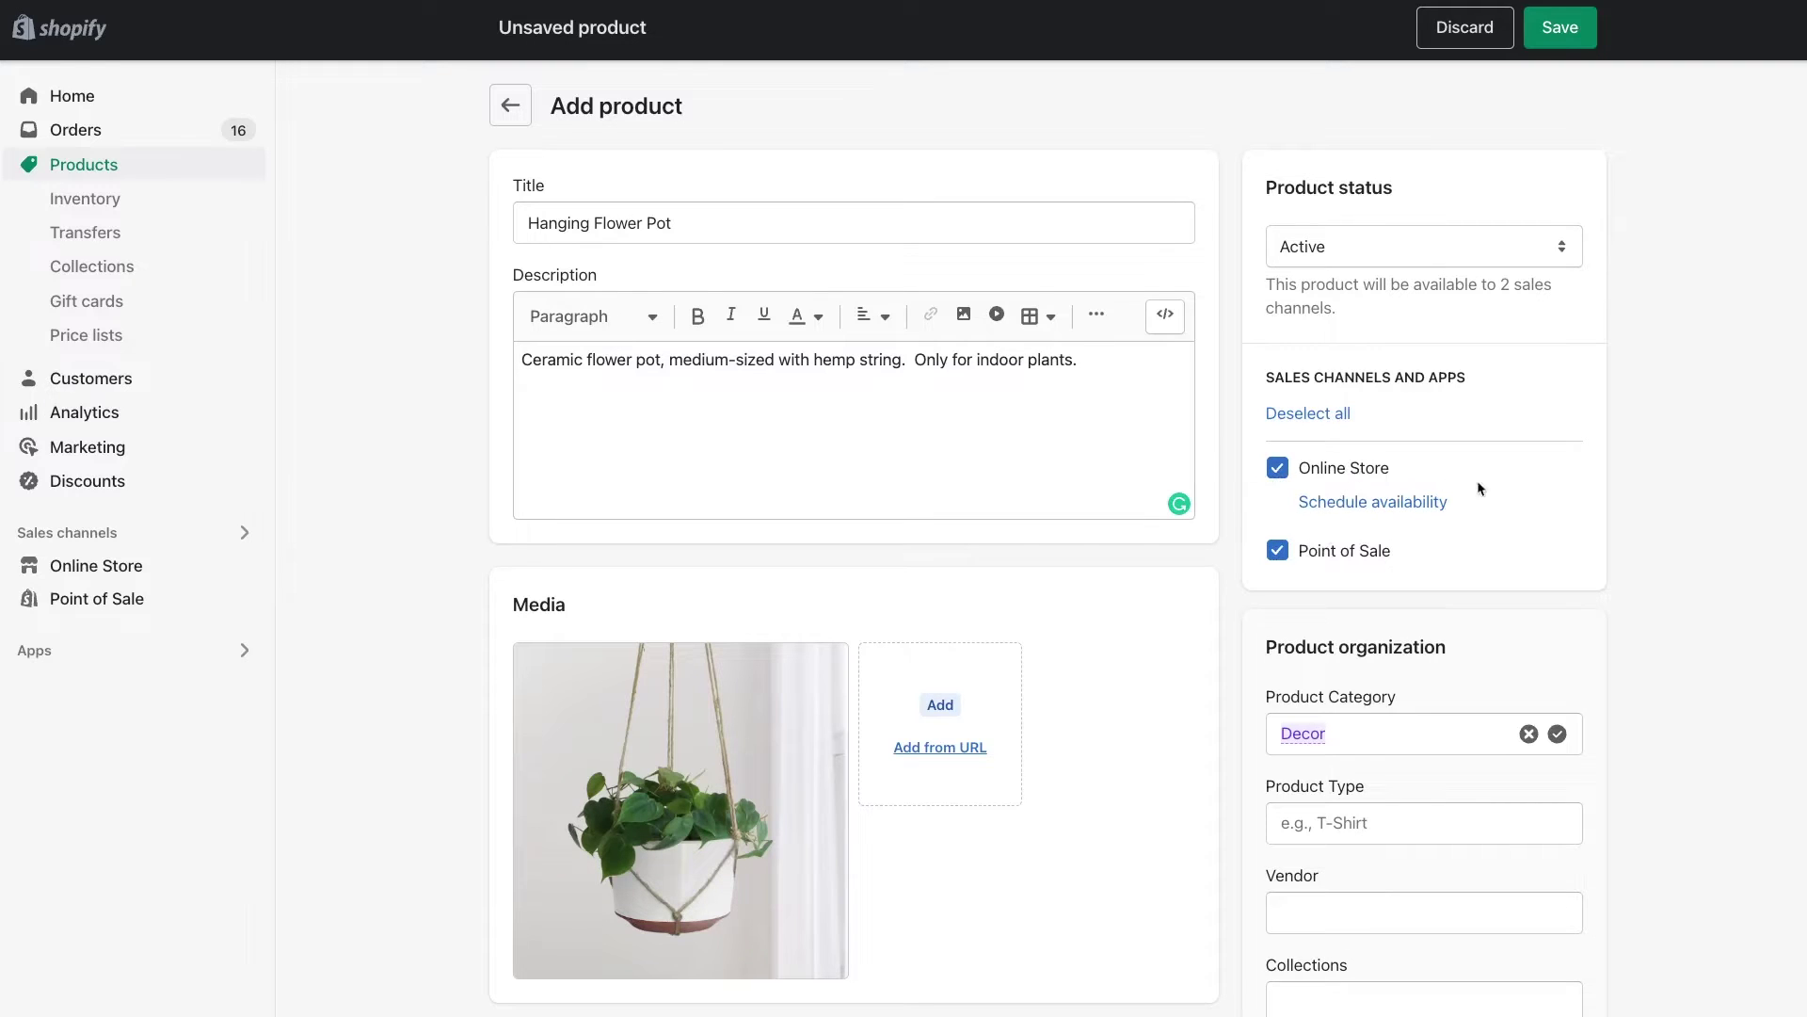
{"action": "left_click", "coordinate": [1277, 551]}
{"action": "scroll", "coordinate": [1626, 540], "scroll_direction": "down", "scroll_amount": 3}
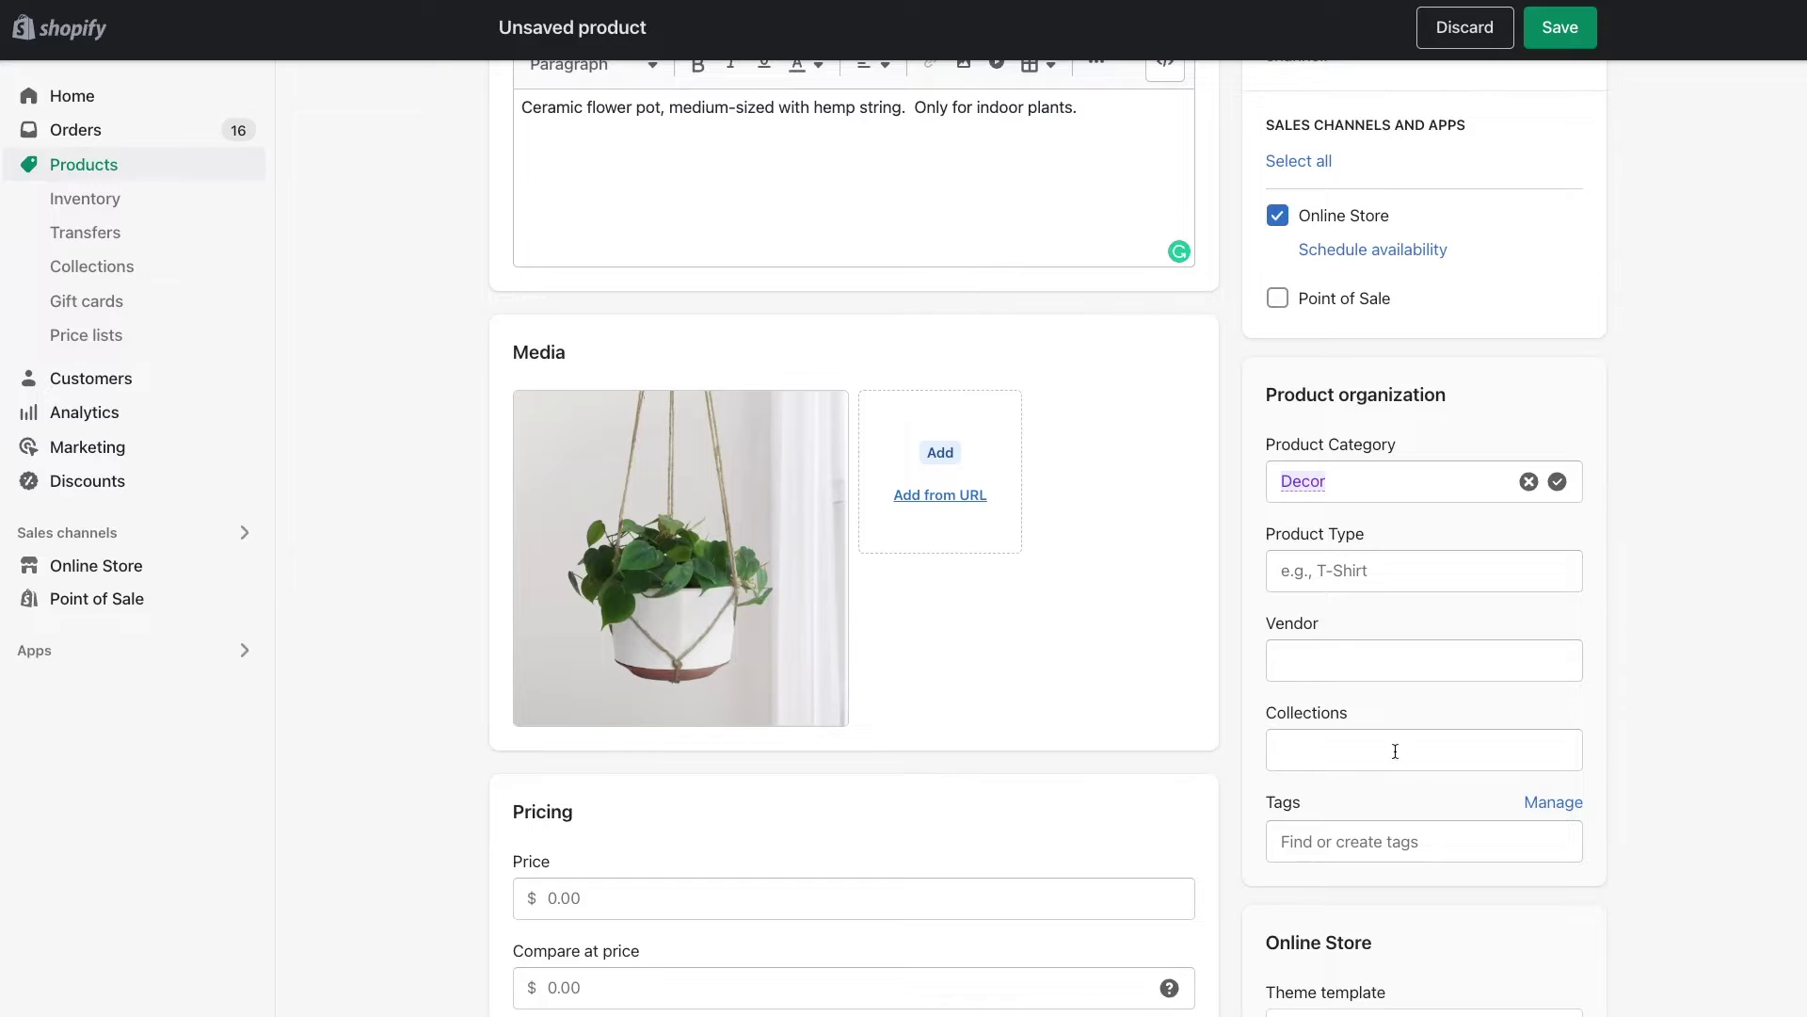
{"action": "left_click", "coordinate": [1275, 750]}
{"action": "left_click", "coordinate": [1635, 755]}
Price the product at 12, set its status to Draft, and save it.
{"action": "left_click", "coordinate": [673, 905]}
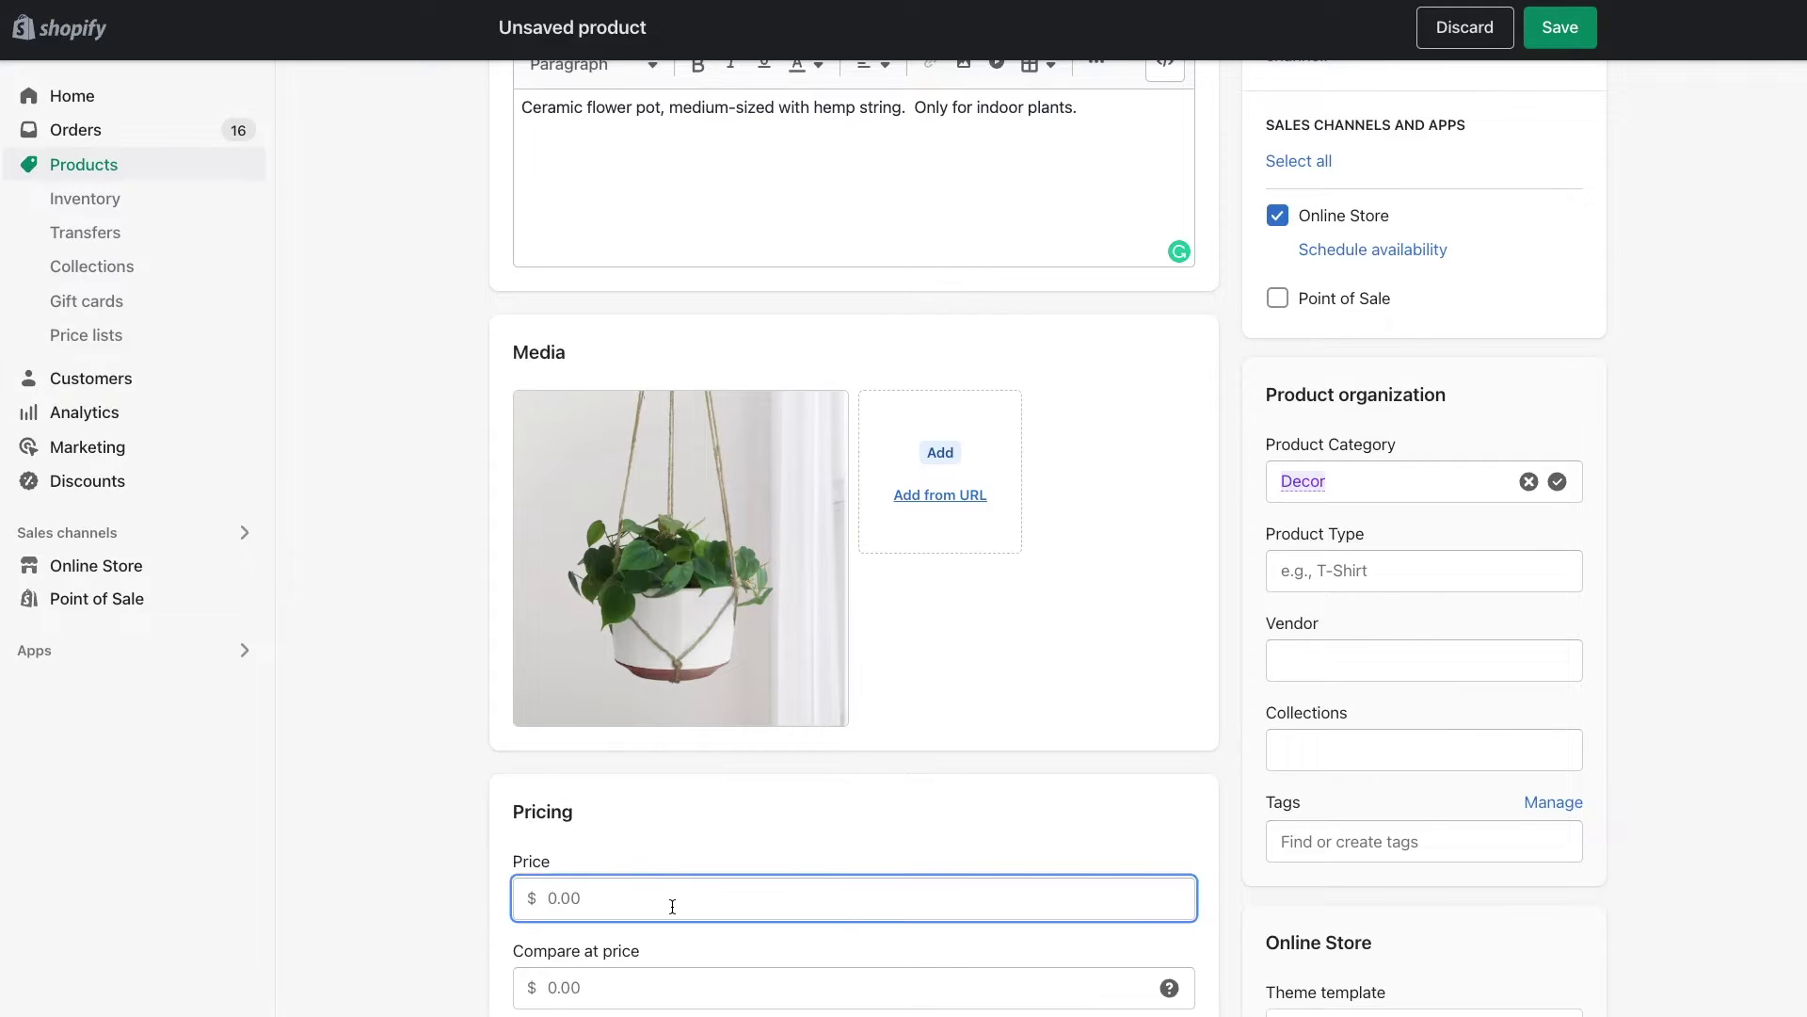
{"action": "type", "text": "12"}
{"action": "scroll", "coordinate": [1484, 649], "scroll_direction": "up", "scroll_amount": 3}
{"action": "left_click", "coordinate": [1481, 262]}
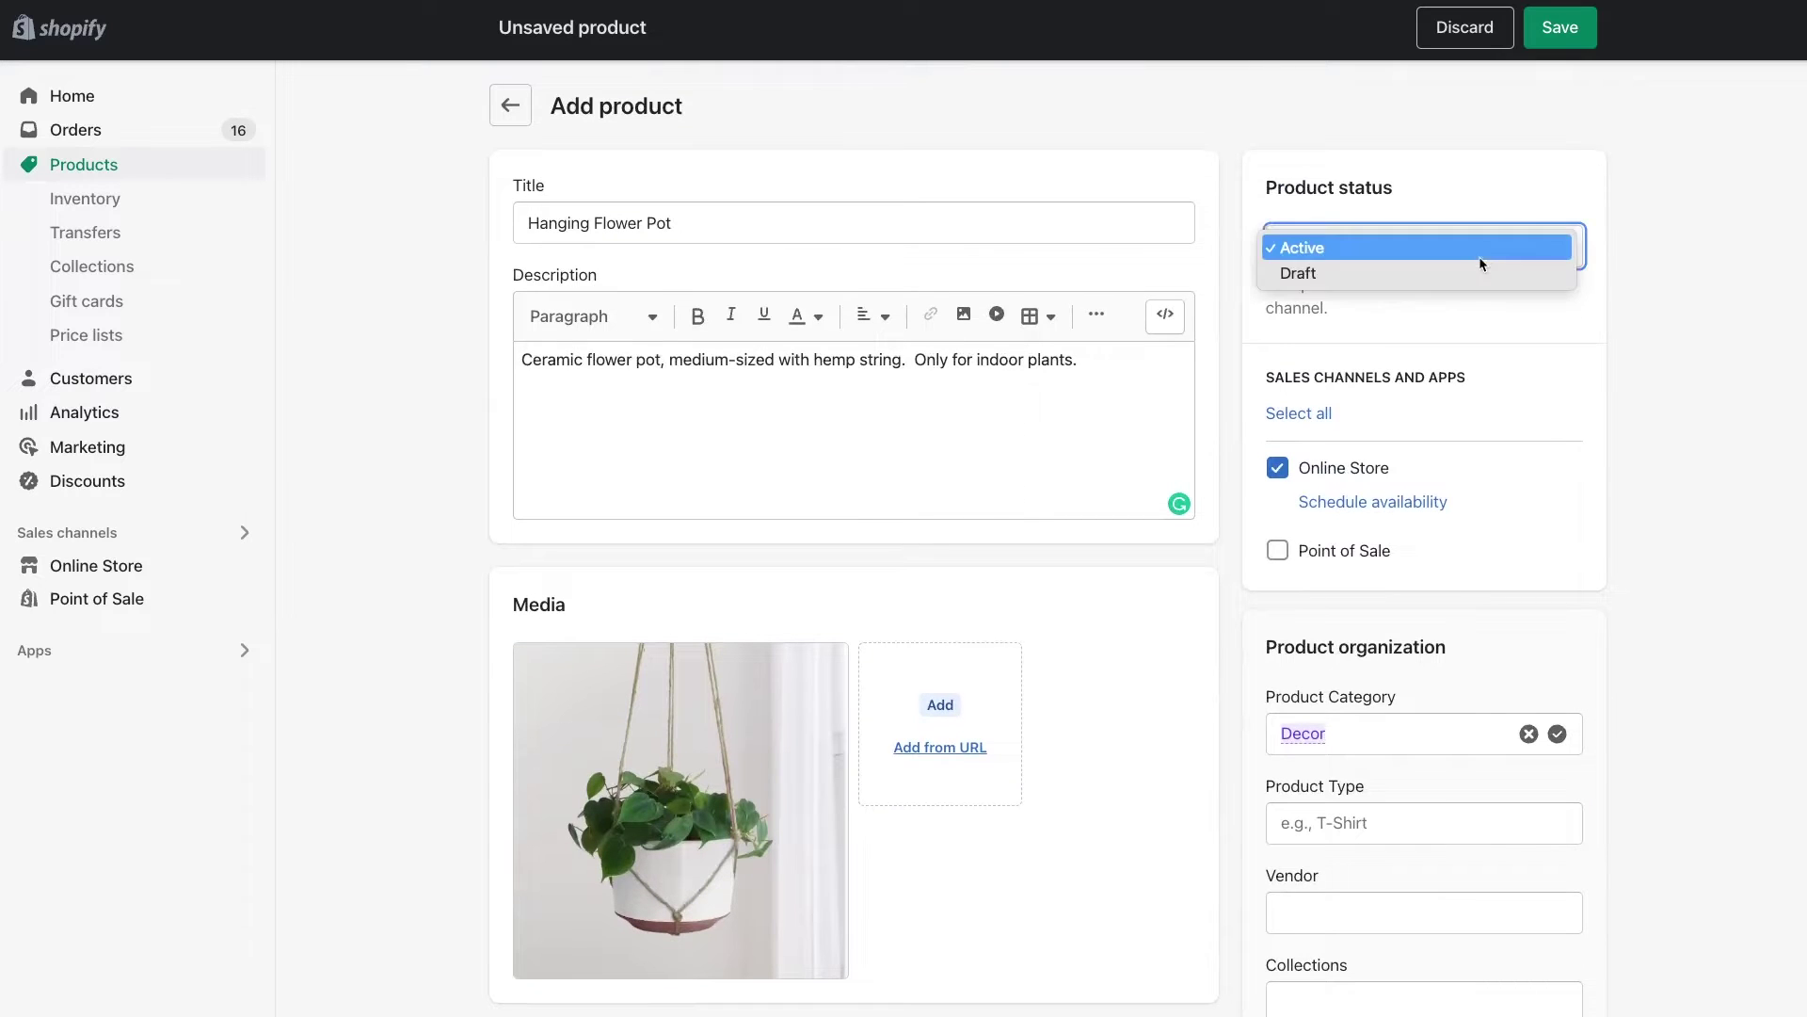
{"action": "left_click", "coordinate": [1373, 275]}
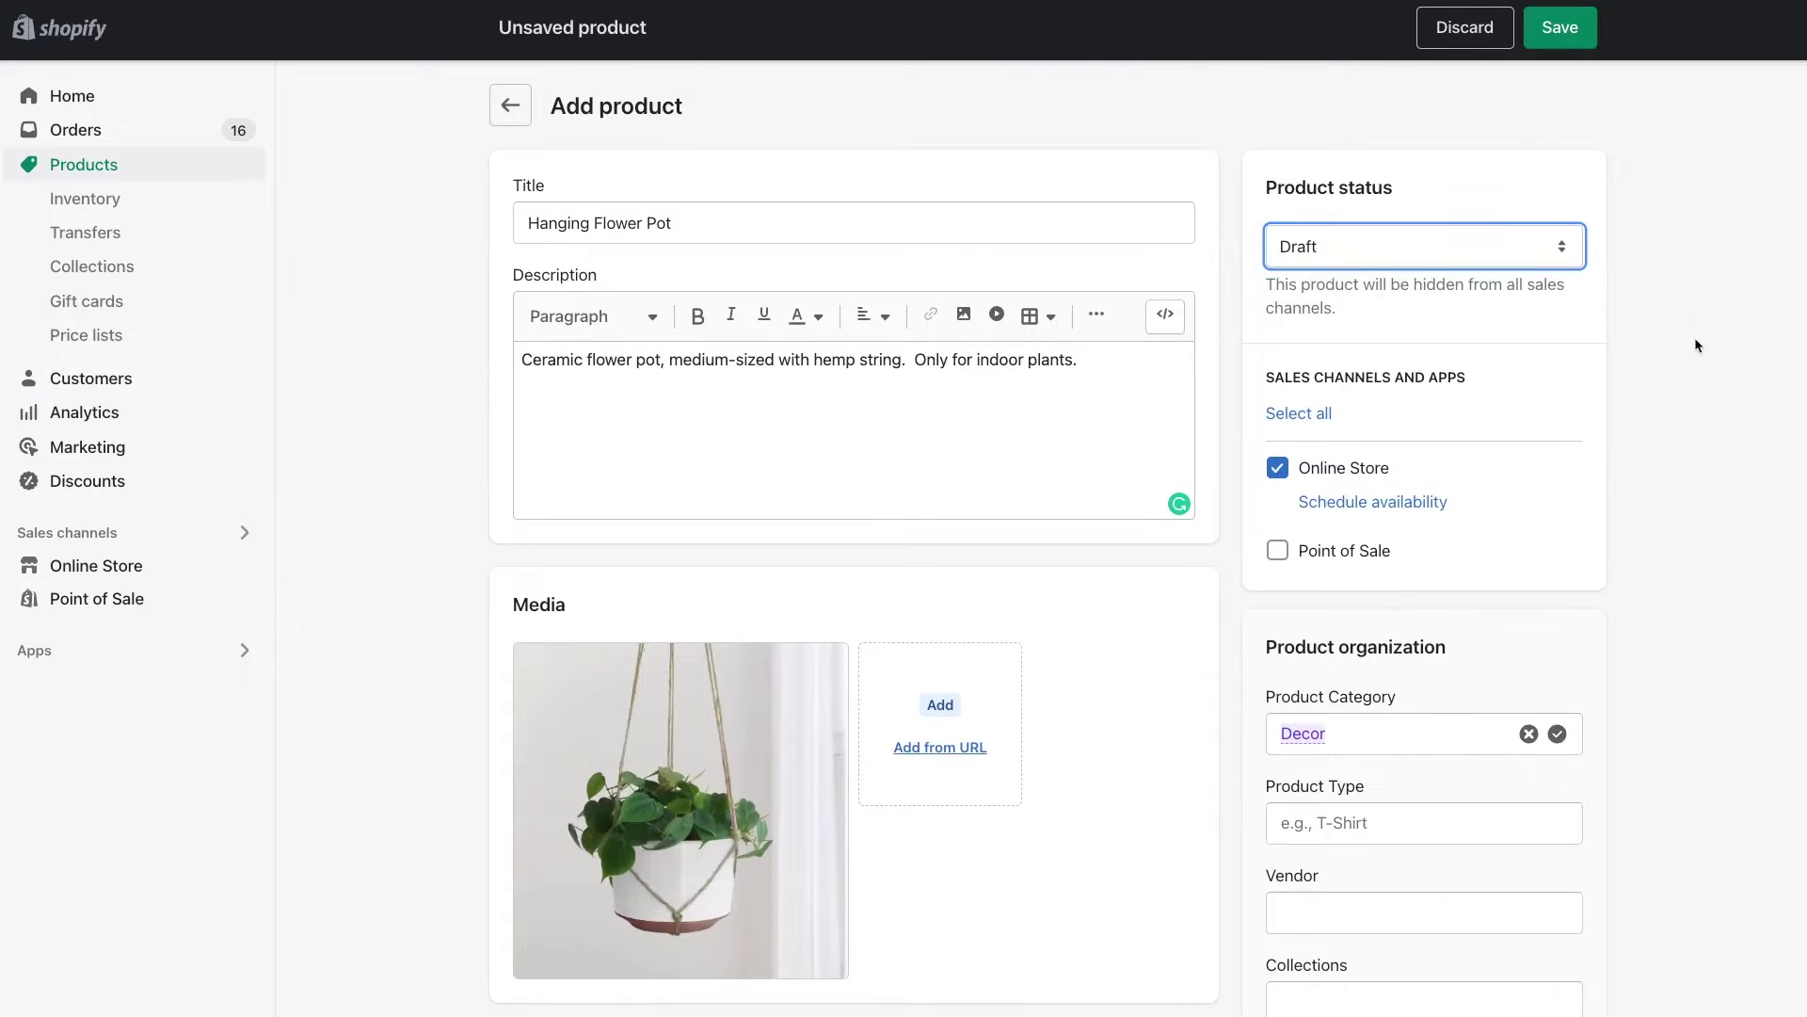
{"action": "left_click", "coordinate": [1560, 27]}
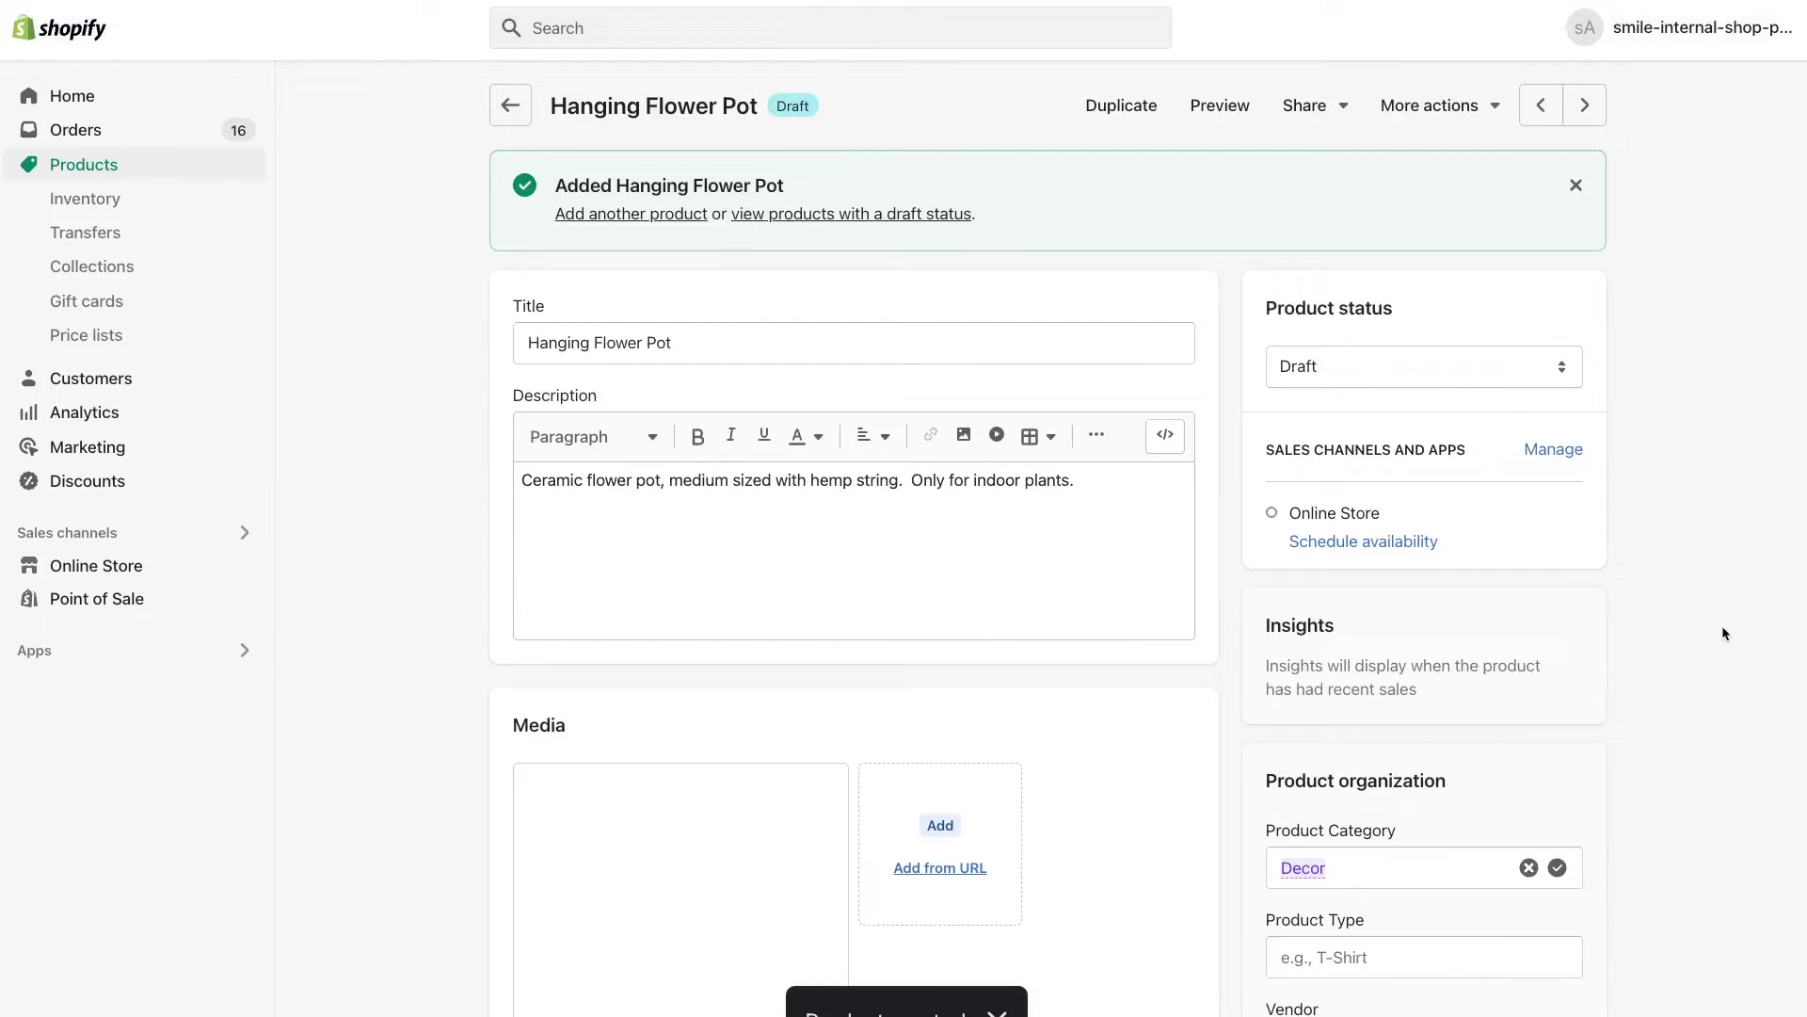
From the products list, go to Online Store navigation and edit the Main menu's DECOR item.
{"action": "left_click", "coordinate": [510, 106]}
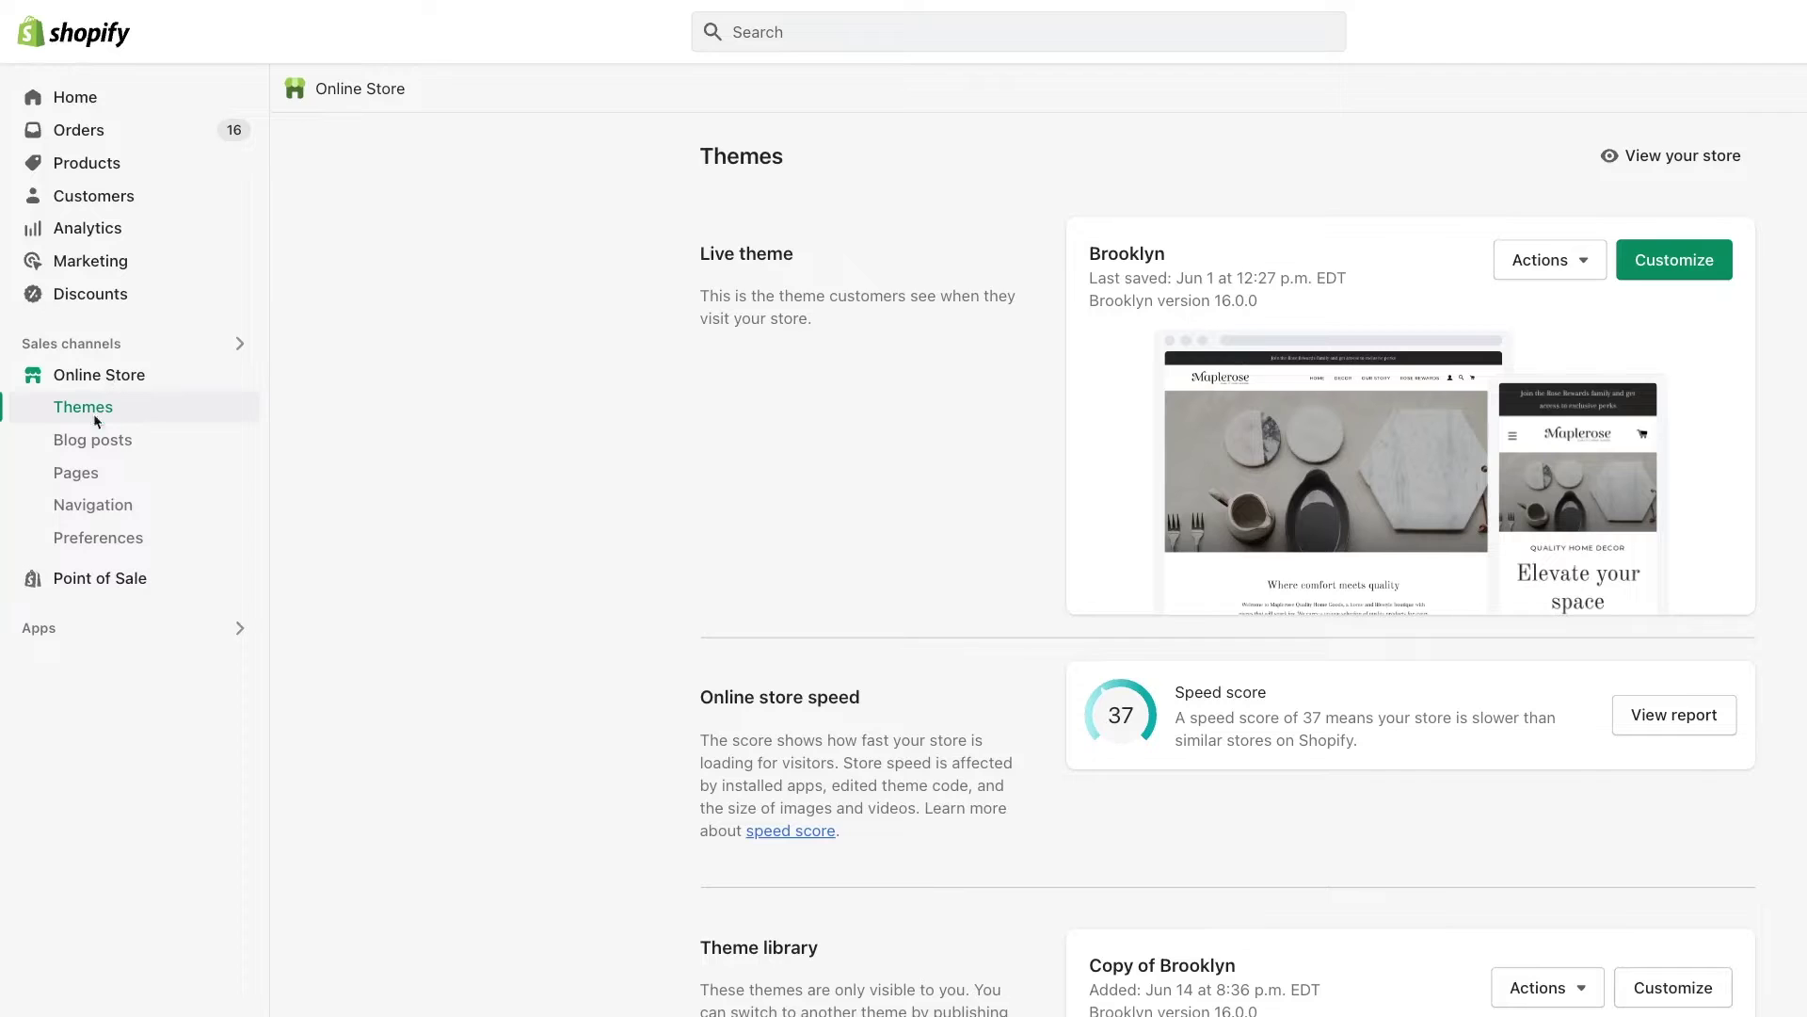
{"action": "left_click", "coordinate": [109, 506]}
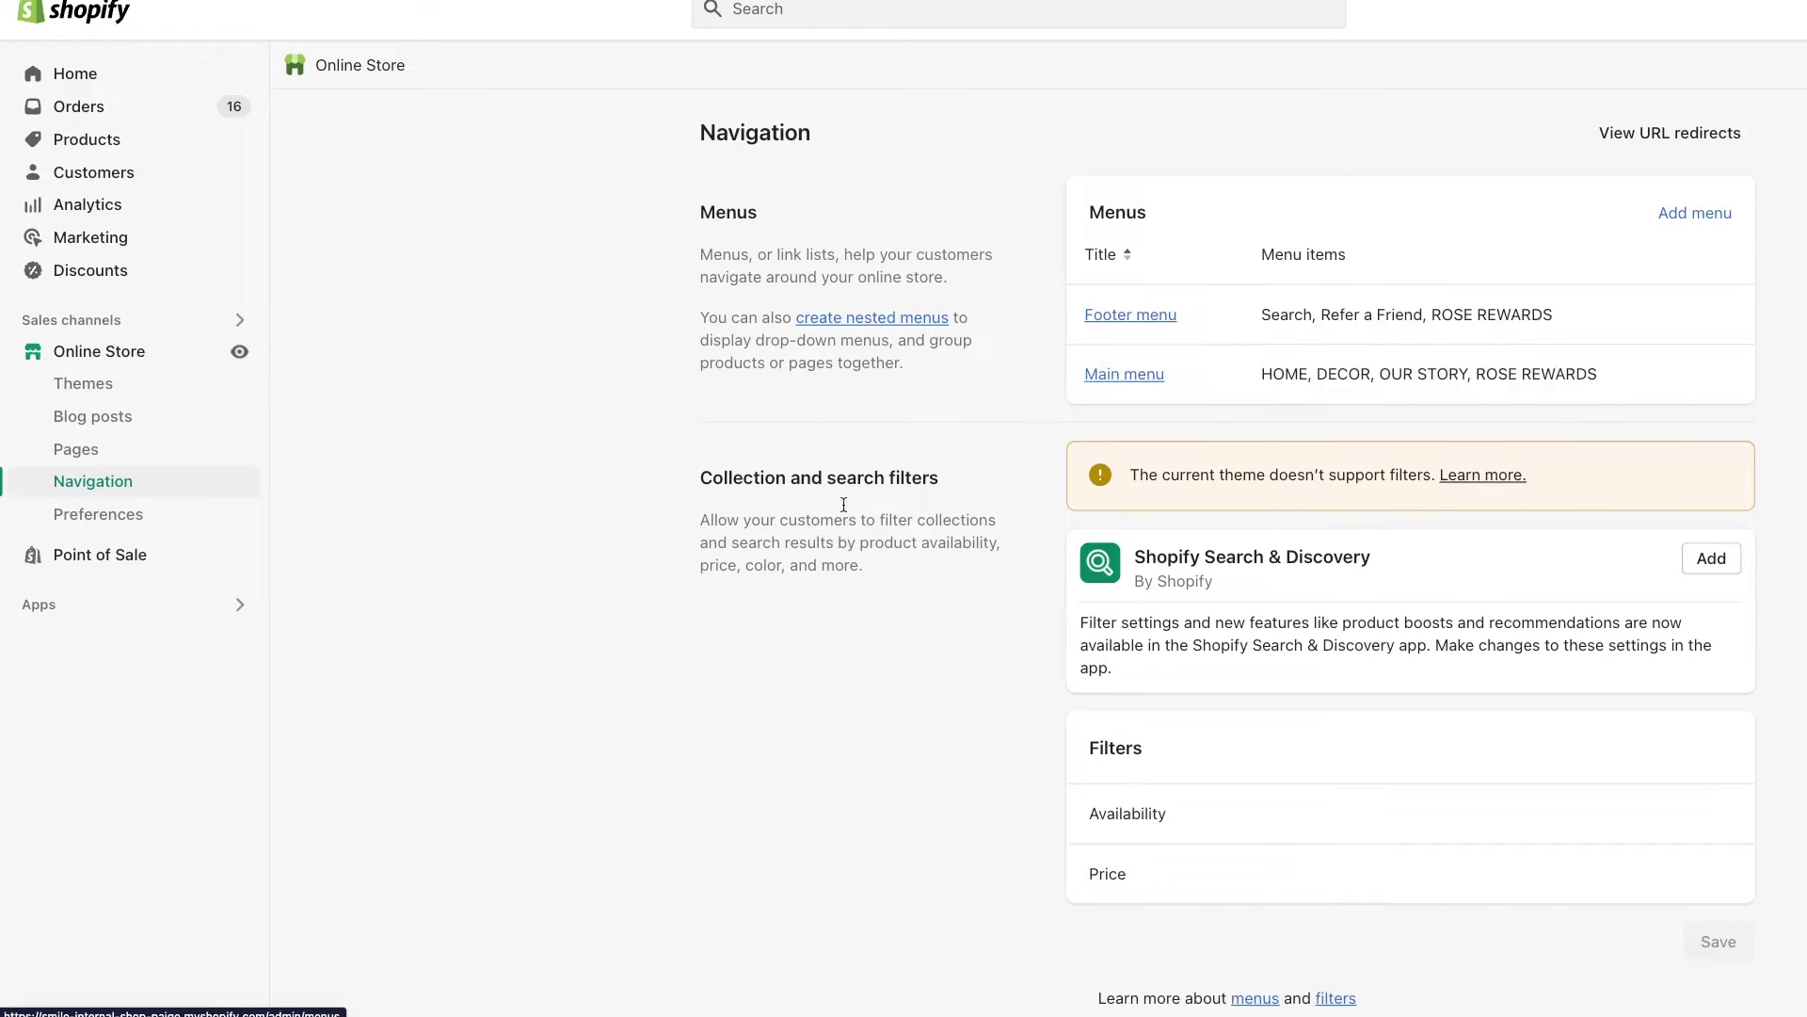
{"action": "left_click", "coordinate": [1118, 376]}
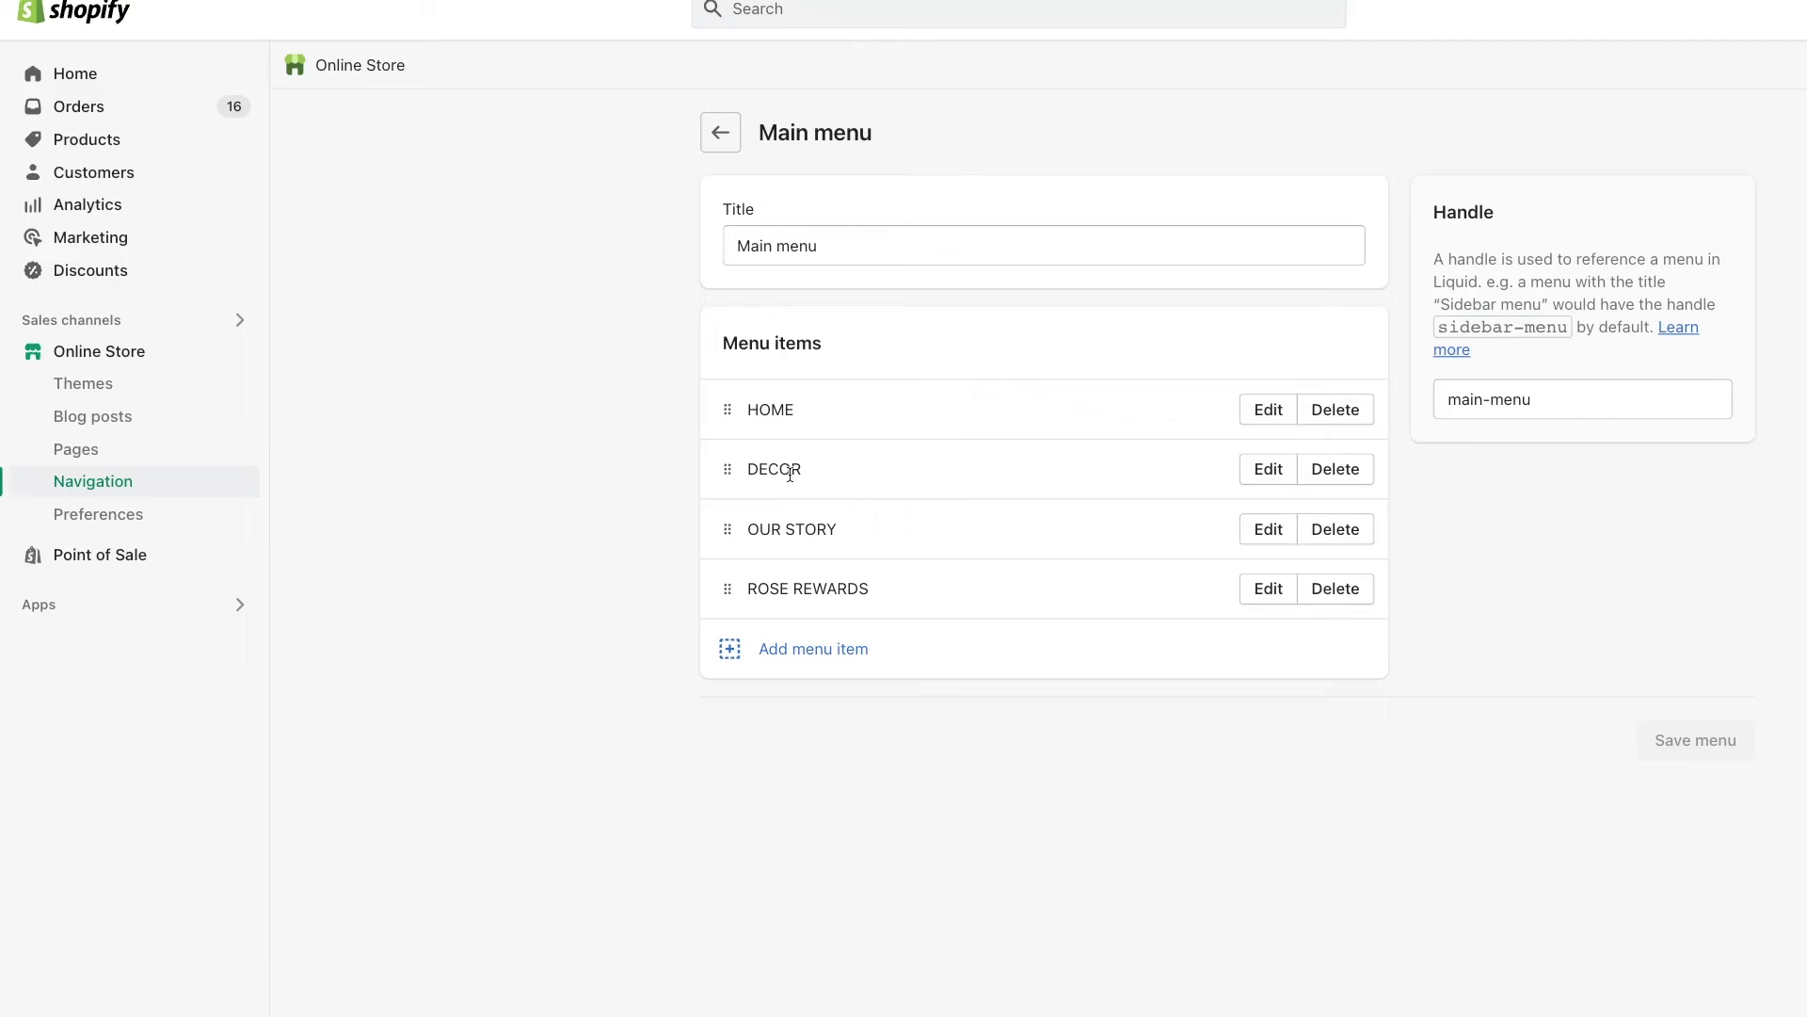
{"action": "left_click", "coordinate": [1261, 469]}
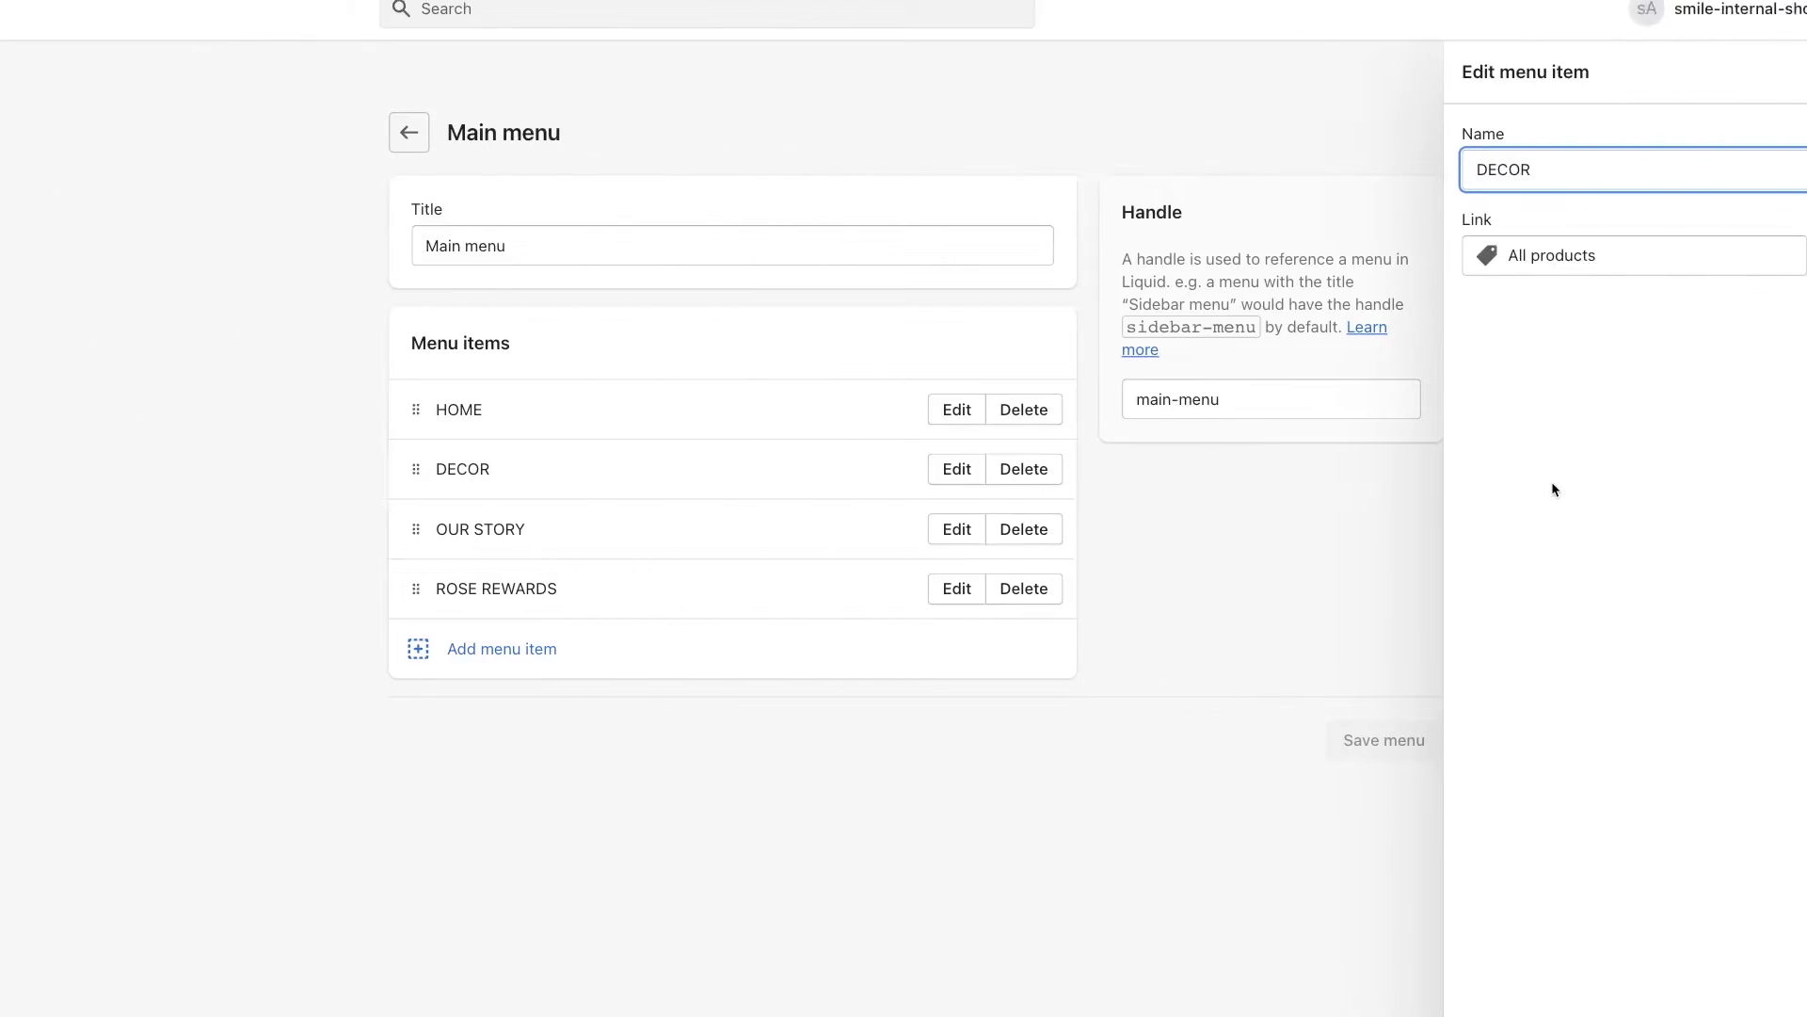
Link the DECOR item to Collections > All collections, apply the change, and save the Main menu.
{"action": "left_click", "coordinate": [1510, 259]}
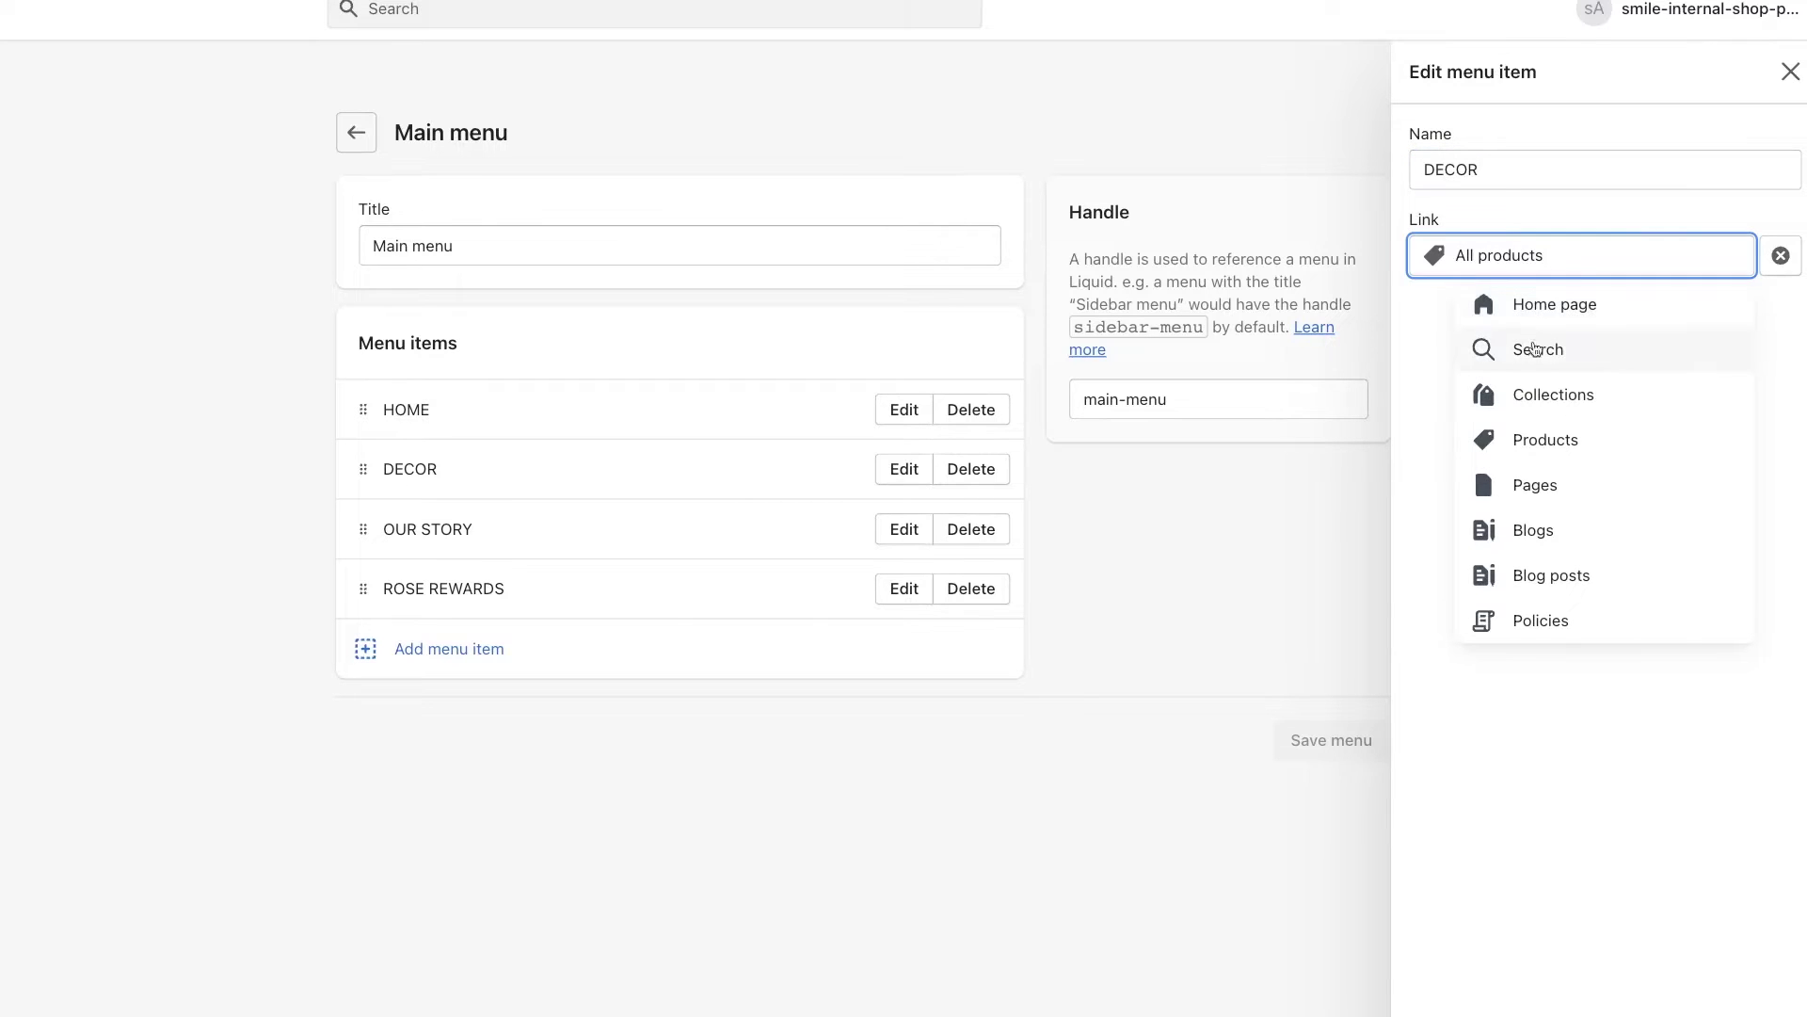
{"action": "left_click", "coordinate": [1541, 408]}
{"action": "left_click", "coordinate": [1545, 365]}
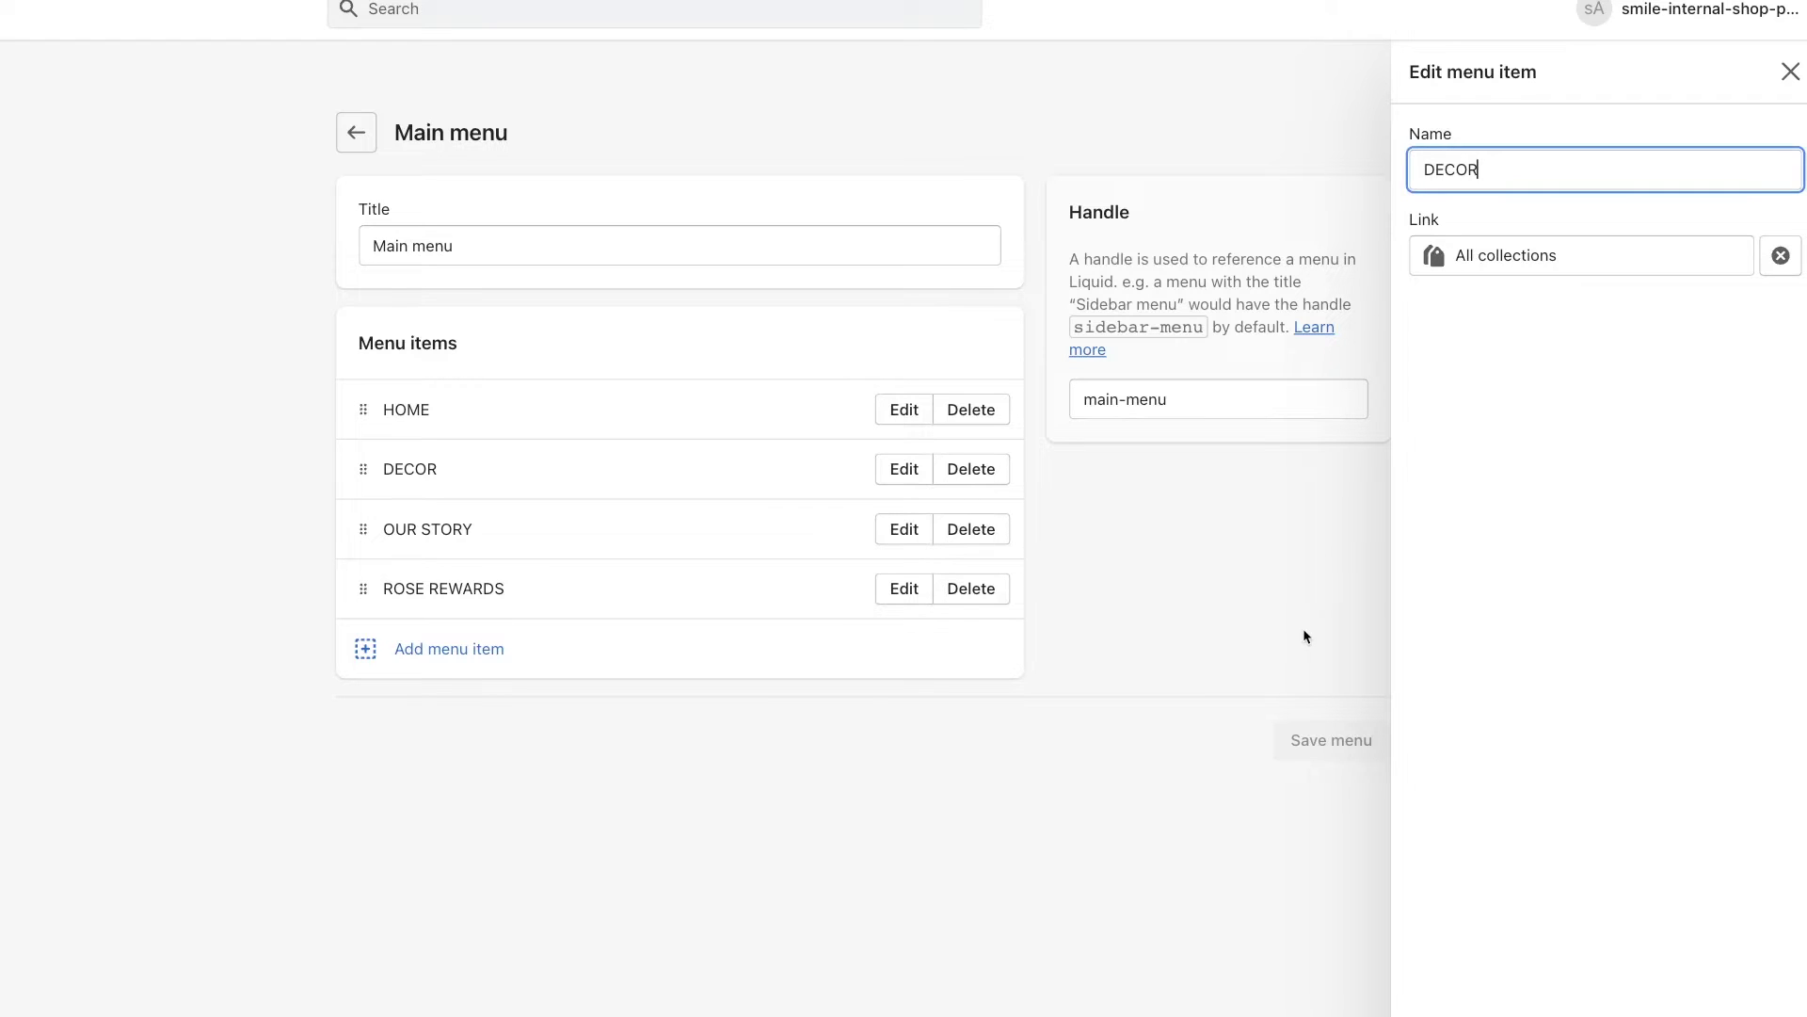
{"action": "scroll", "coordinate": [1693, 556], "scroll_direction": "down", "scroll_amount": 2}
{"action": "left_click", "coordinate": [1710, 986]}
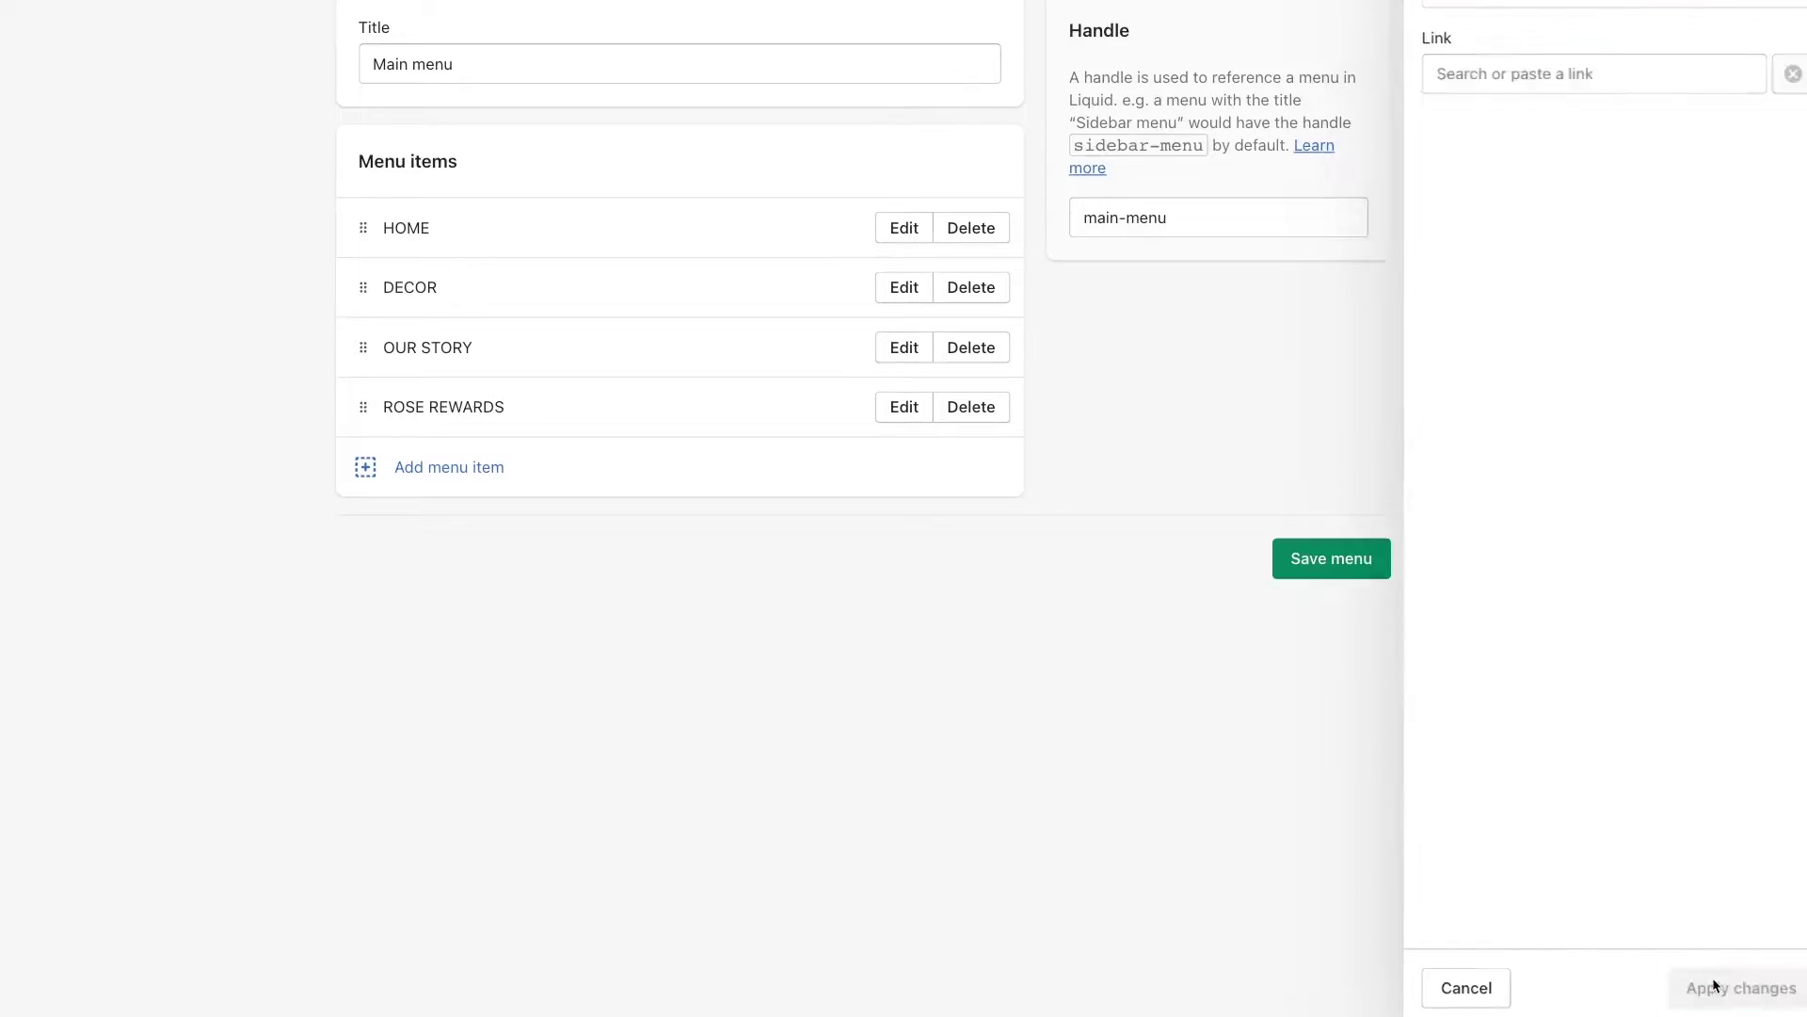
{"action": "left_click", "coordinate": [1356, 571]}
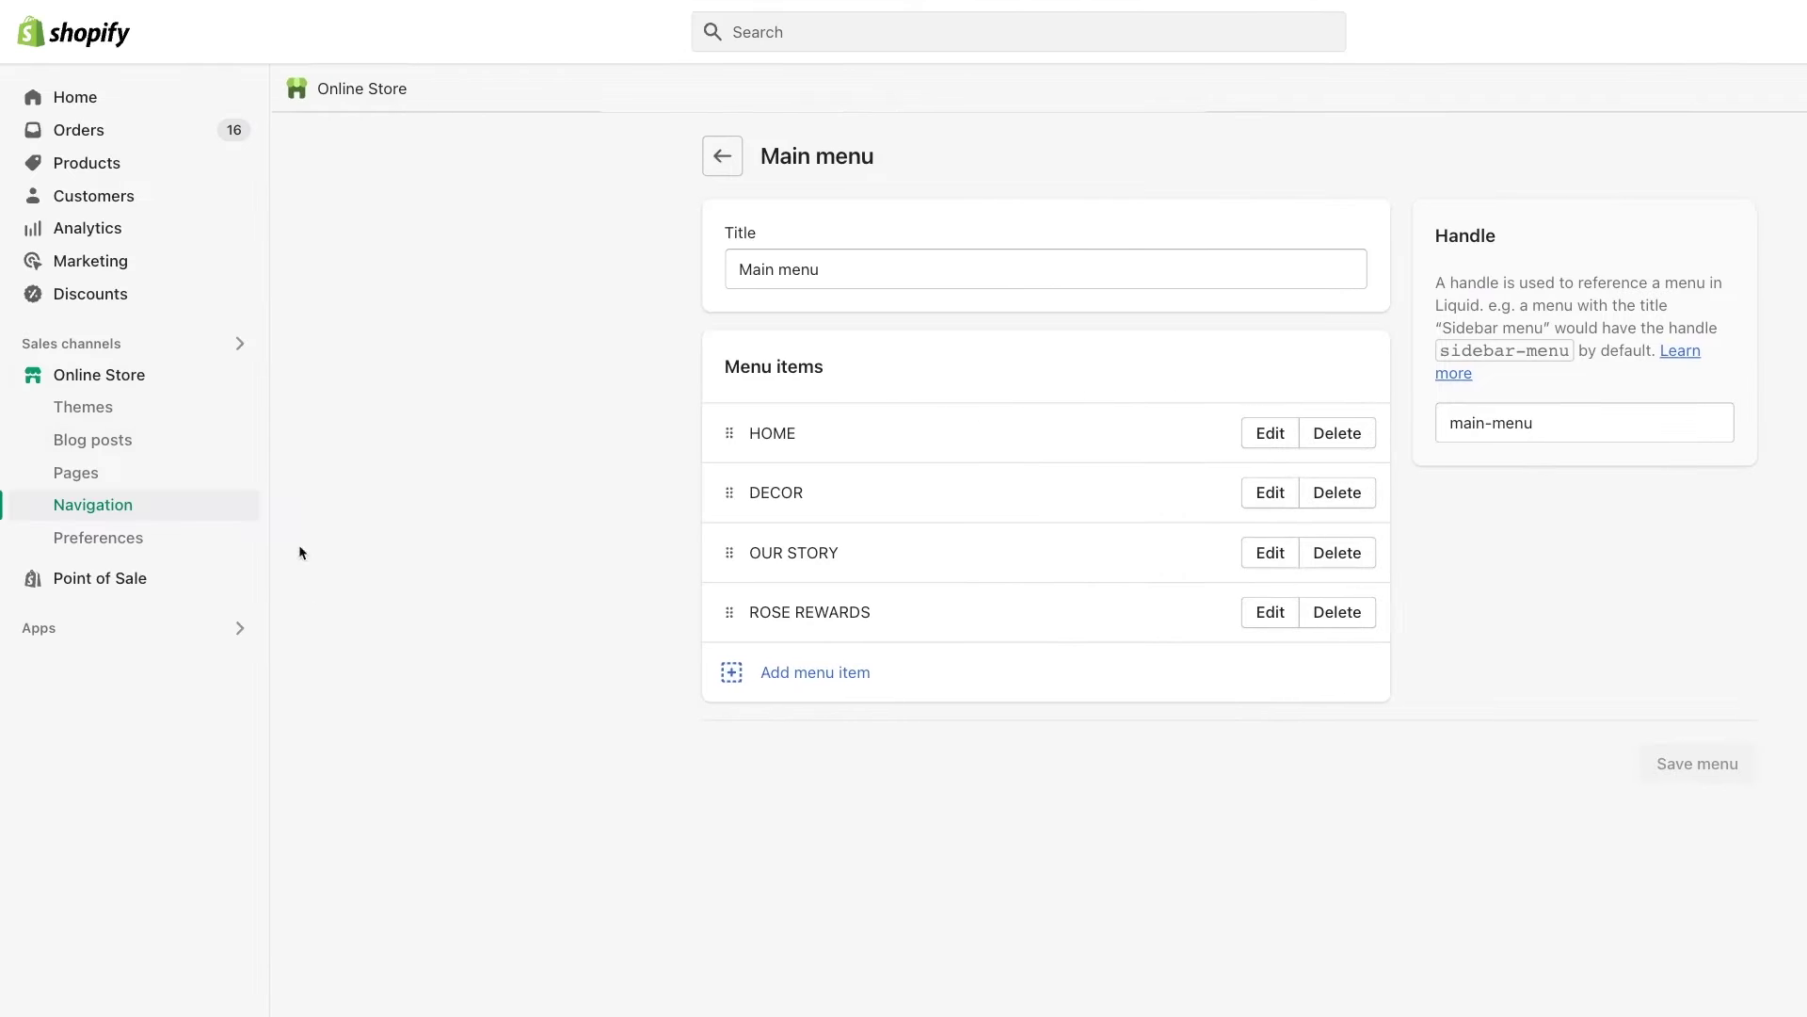
Open Hanging Flower Pot from the products list, switch its status to Active, and save.
{"action": "left_click", "coordinate": [122, 169]}
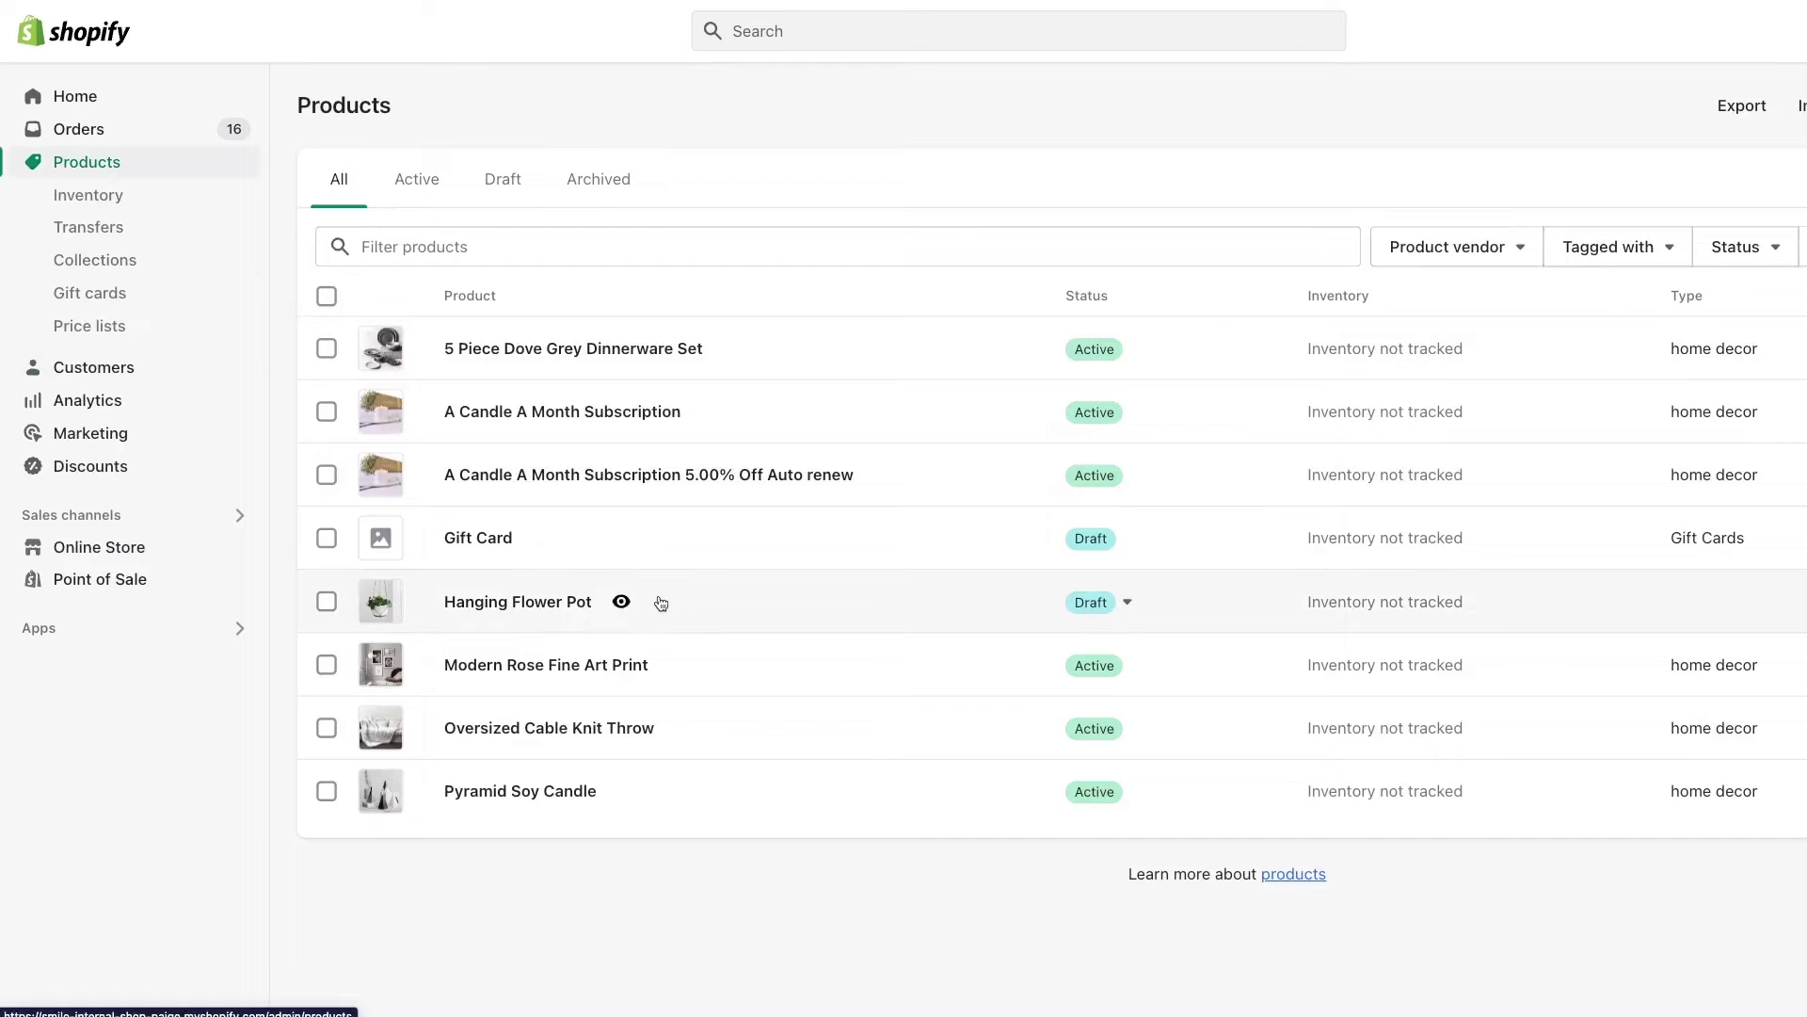
{"action": "left_click", "coordinate": [659, 600]}
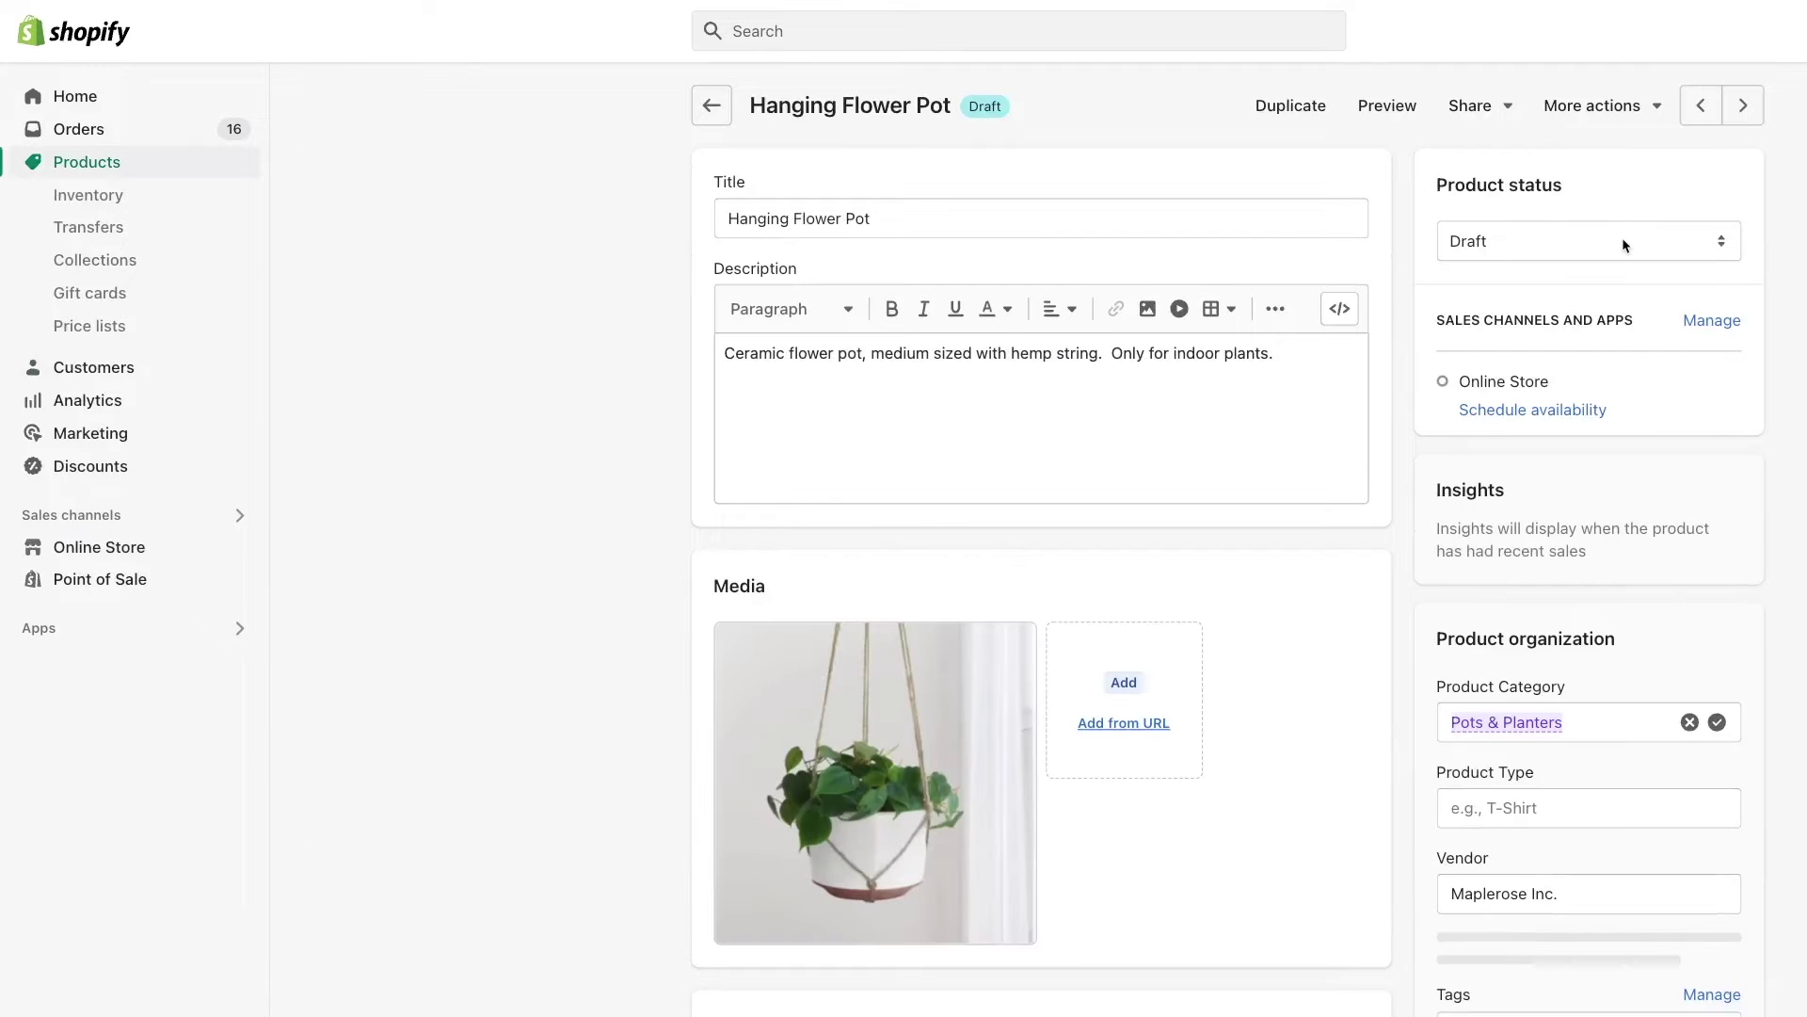
{"action": "left_click", "coordinate": [1565, 233]}
{"action": "left_click", "coordinate": [1563, 224]}
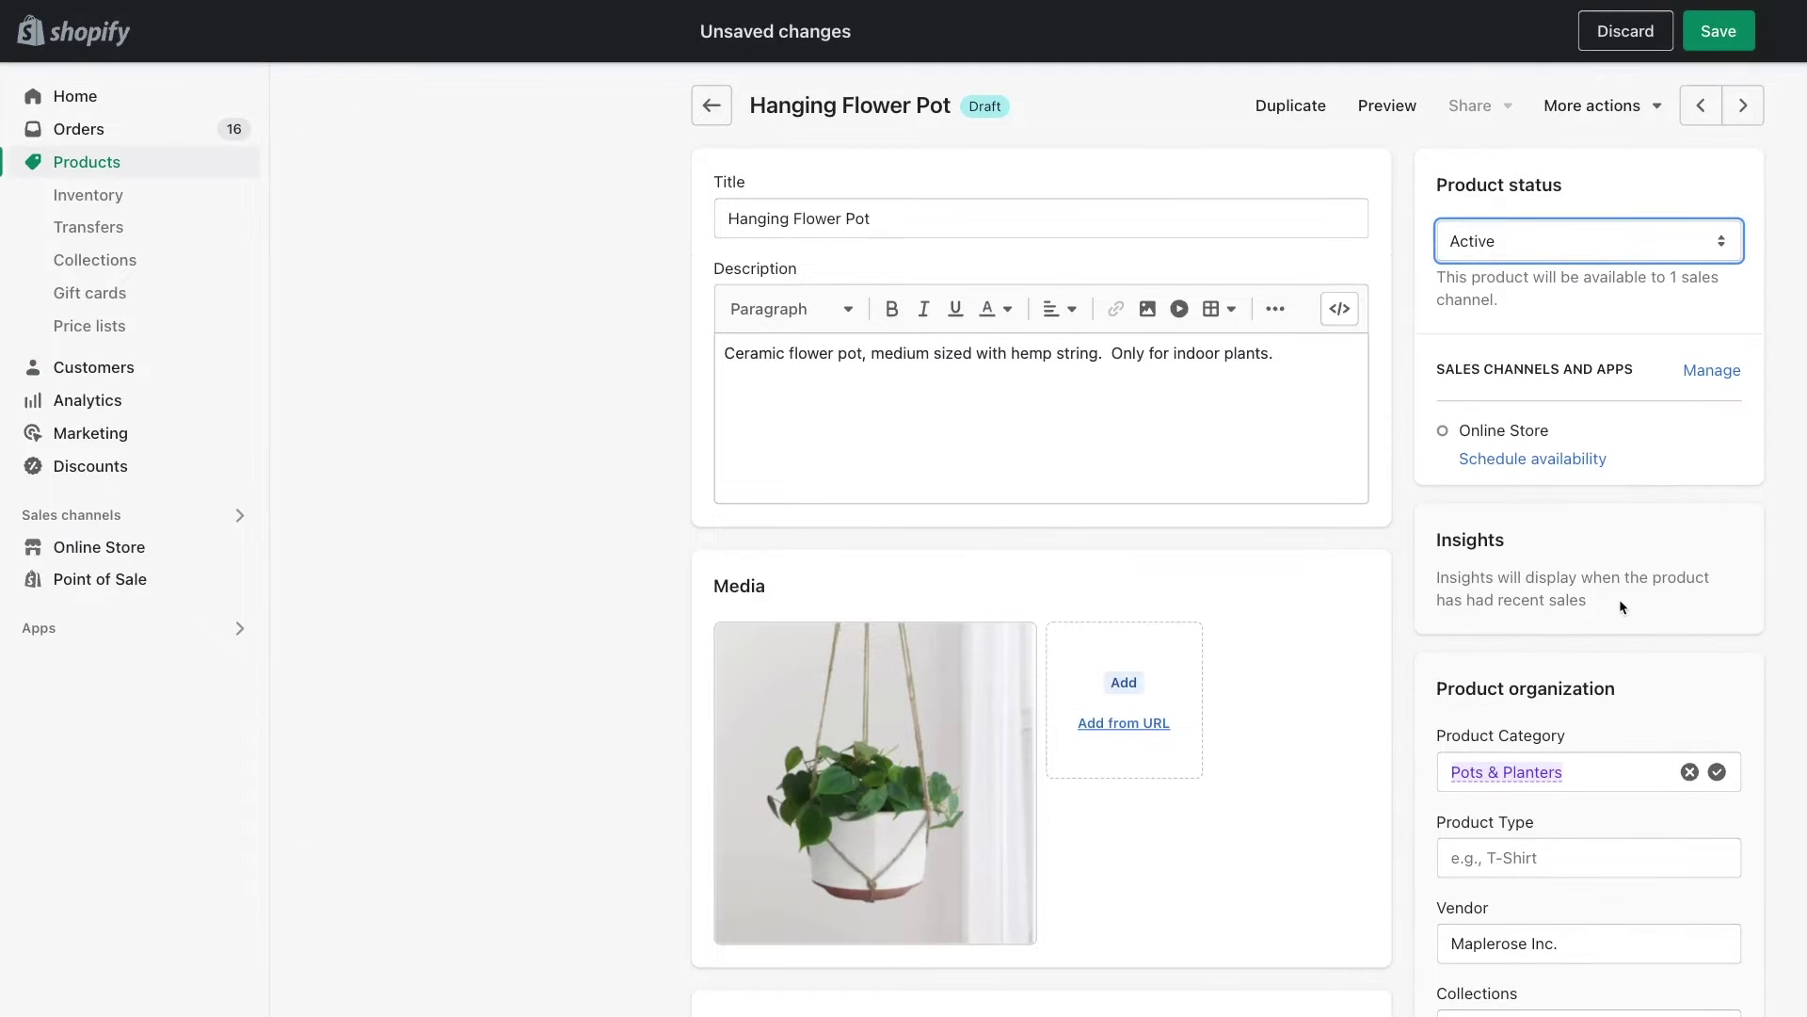
{"action": "scroll", "coordinate": [1619, 598], "scroll_direction": "down", "scroll_amount": 3}
{"action": "scroll", "coordinate": [1561, 874], "scroll_direction": "up", "scroll_amount": 3}
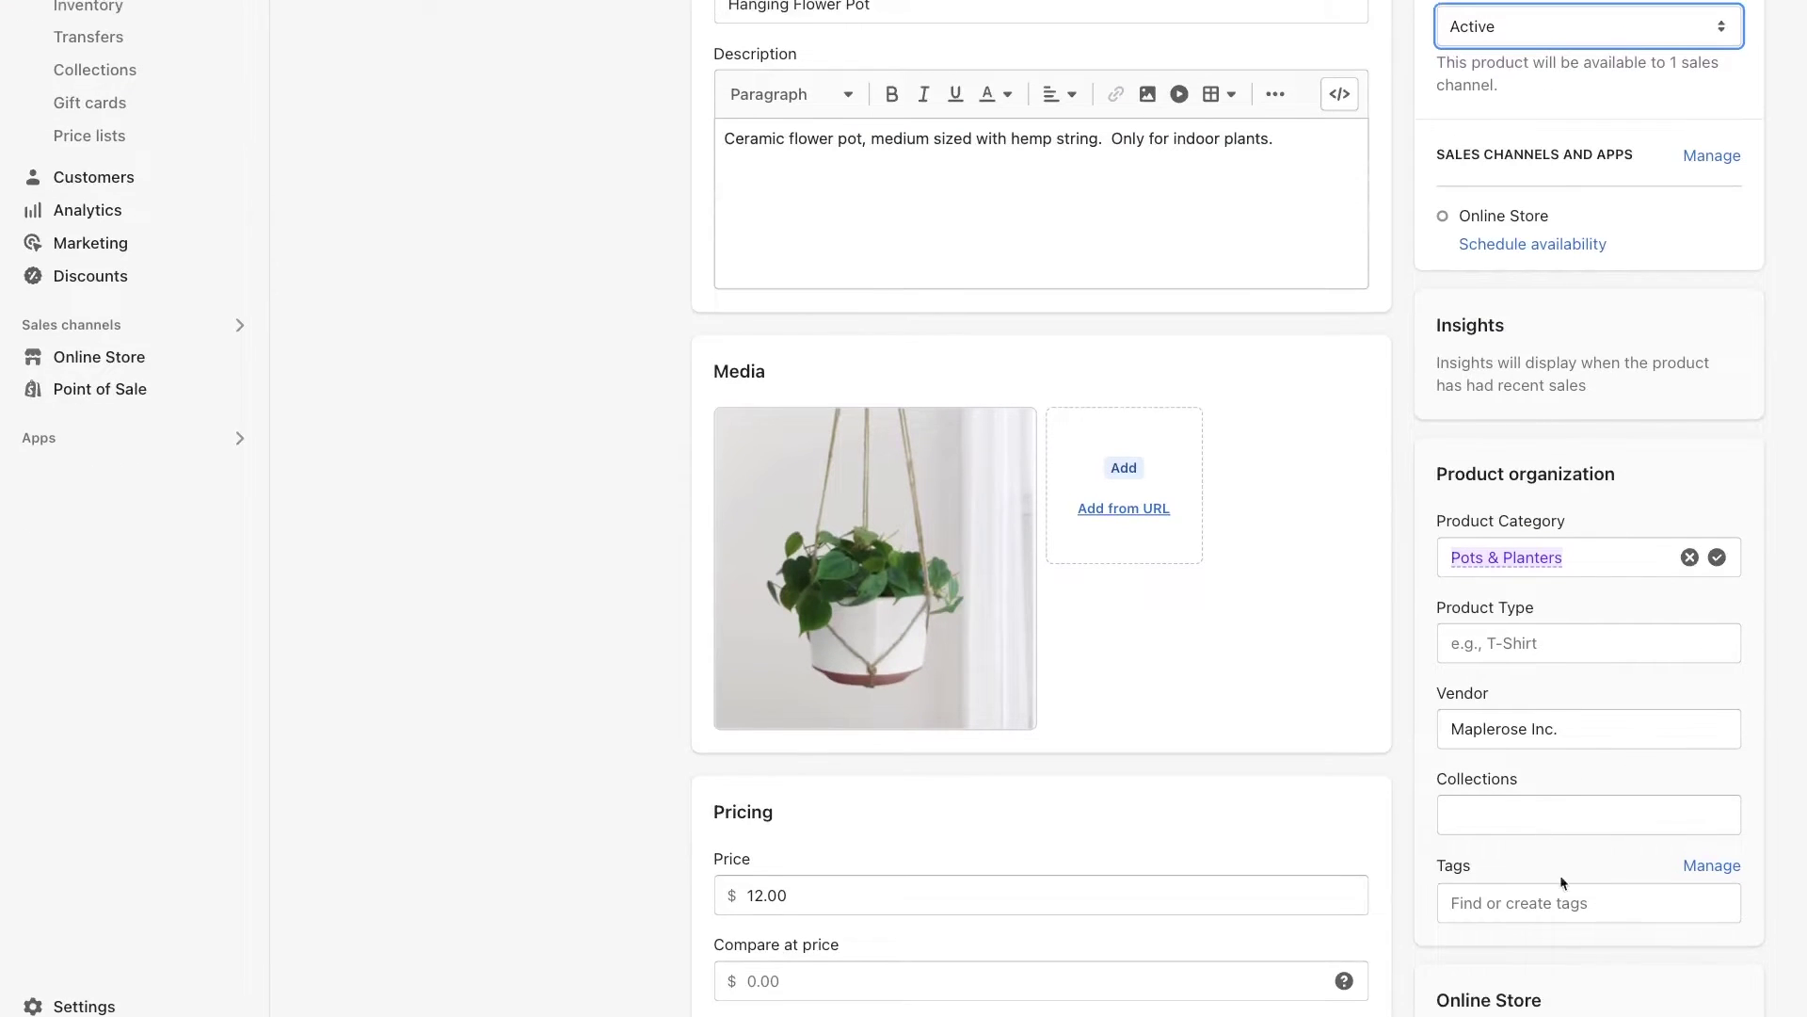
{"action": "left_click", "coordinate": [1710, 27]}
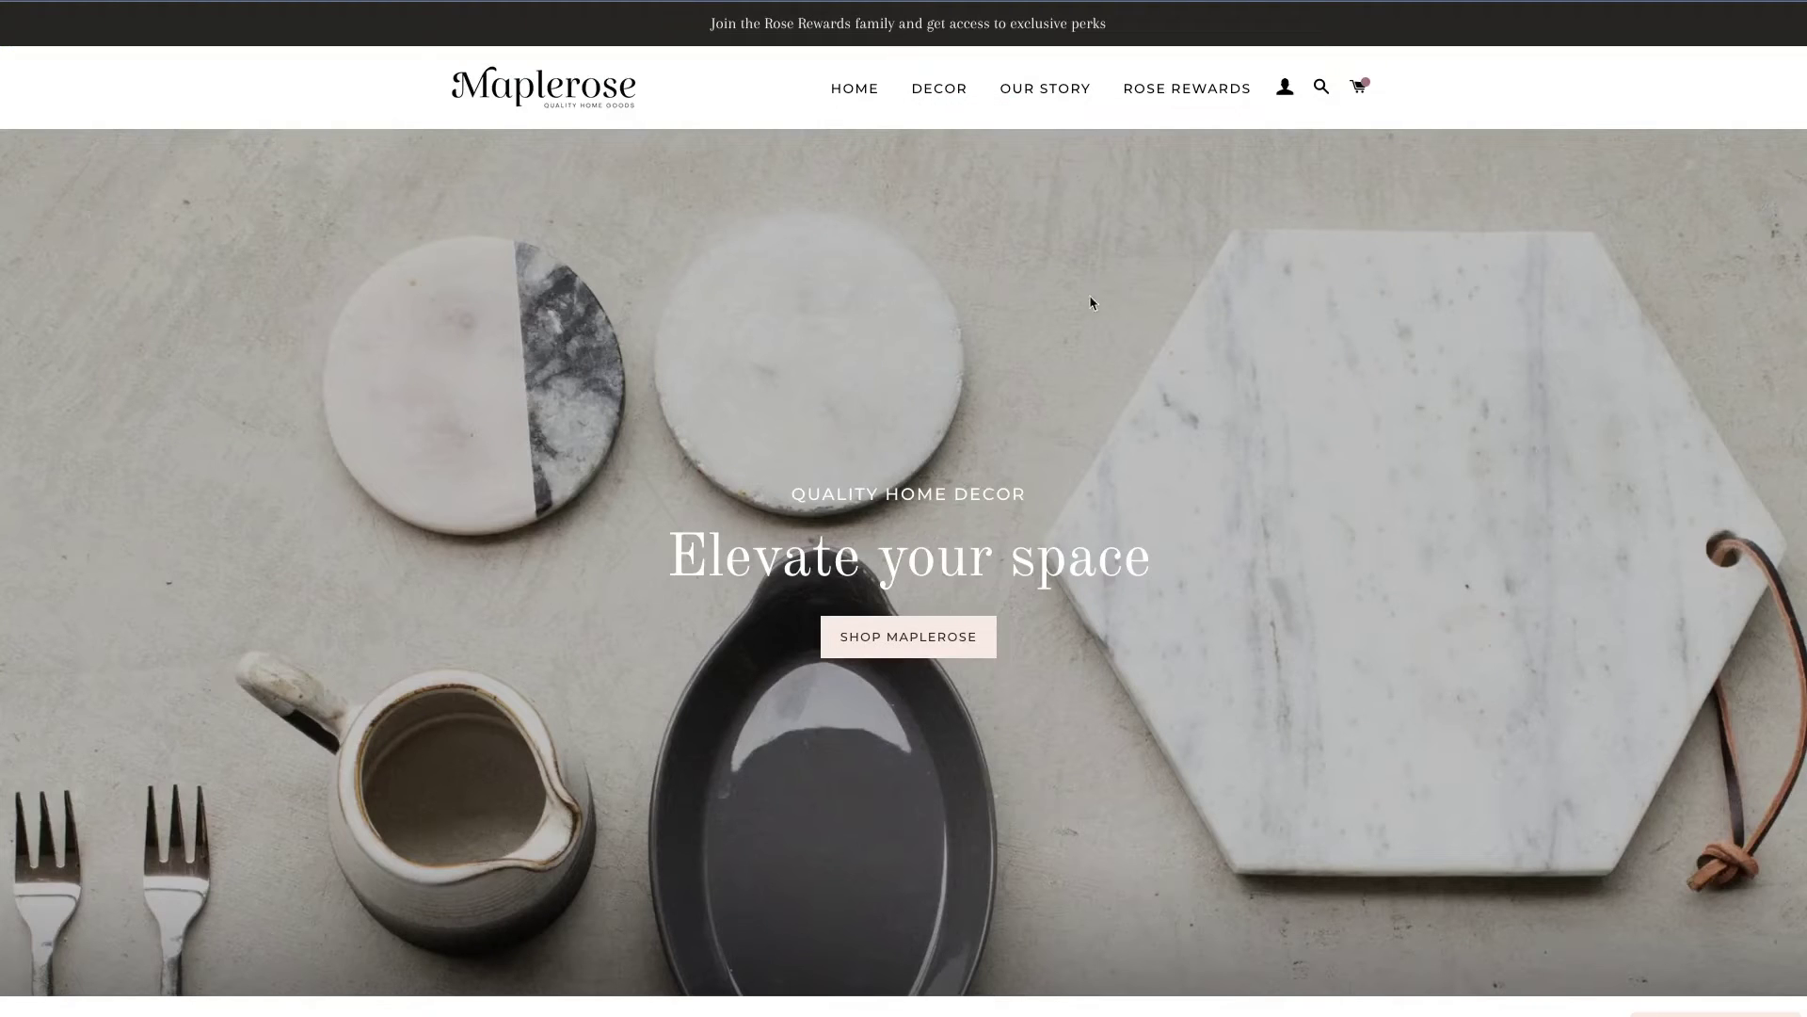
{"action": "left_click", "coordinate": [940, 89]}
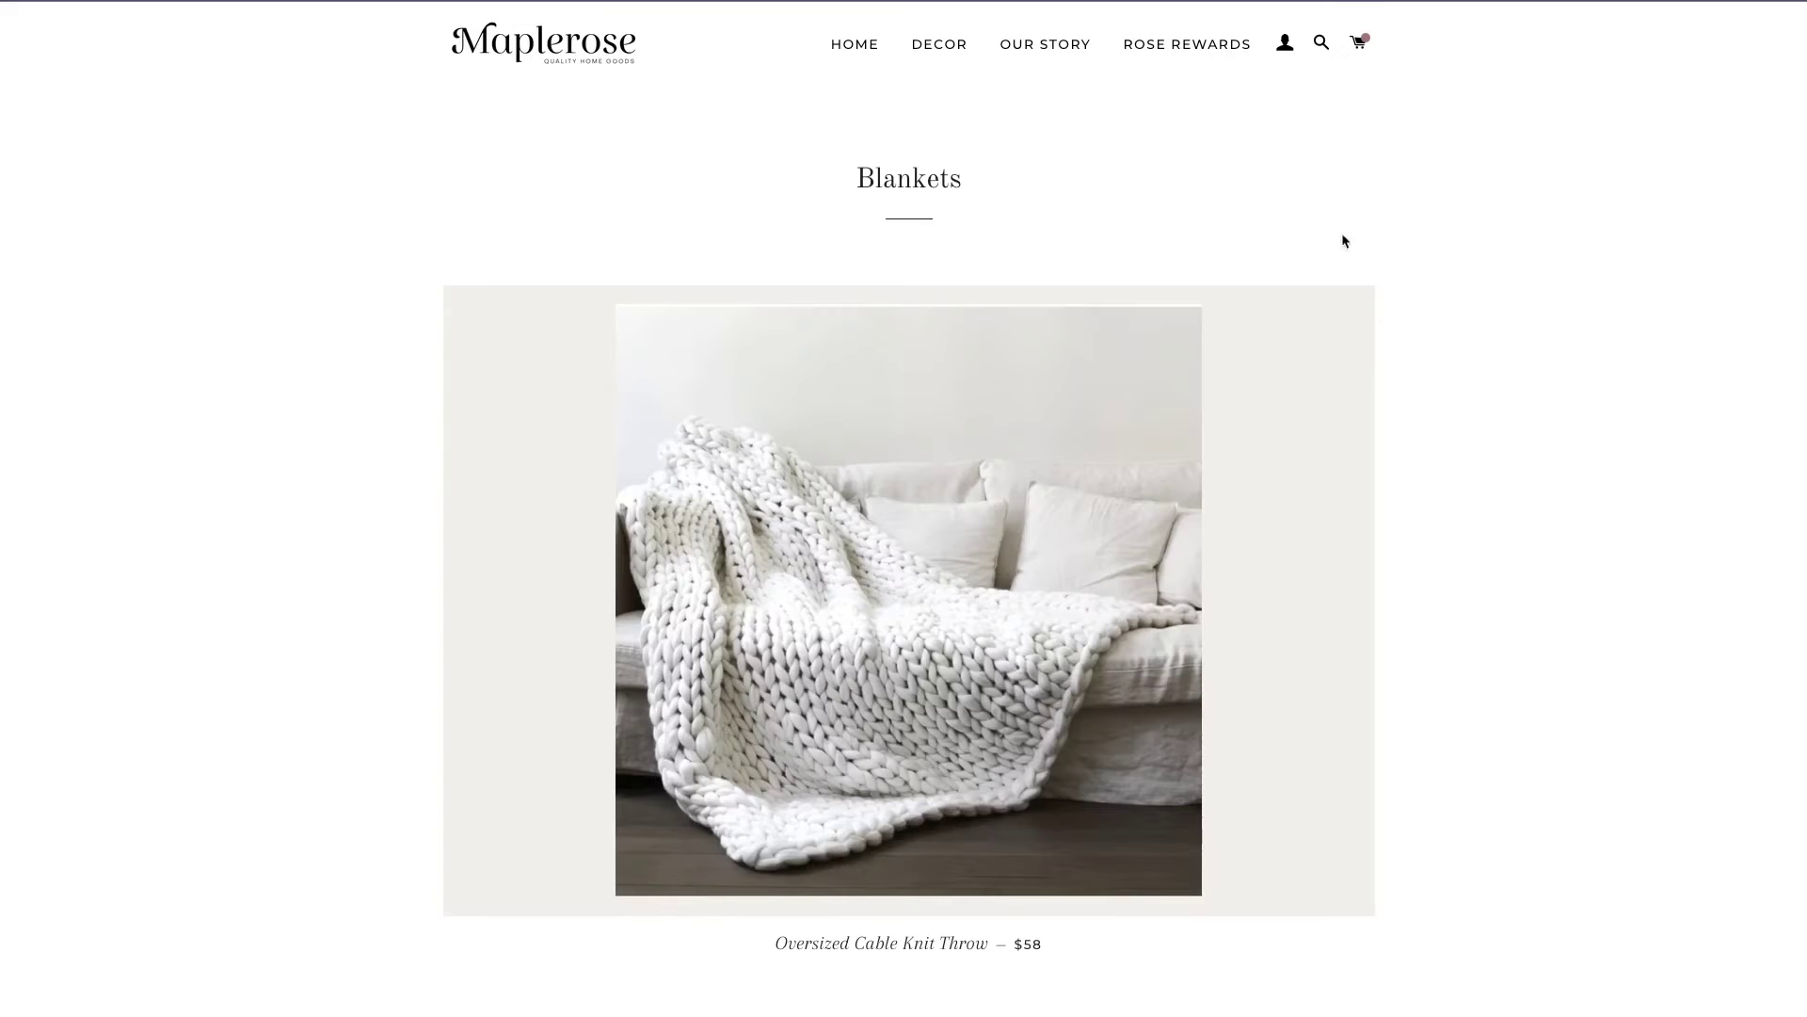
{"action": "left_click", "coordinate": [942, 43]}
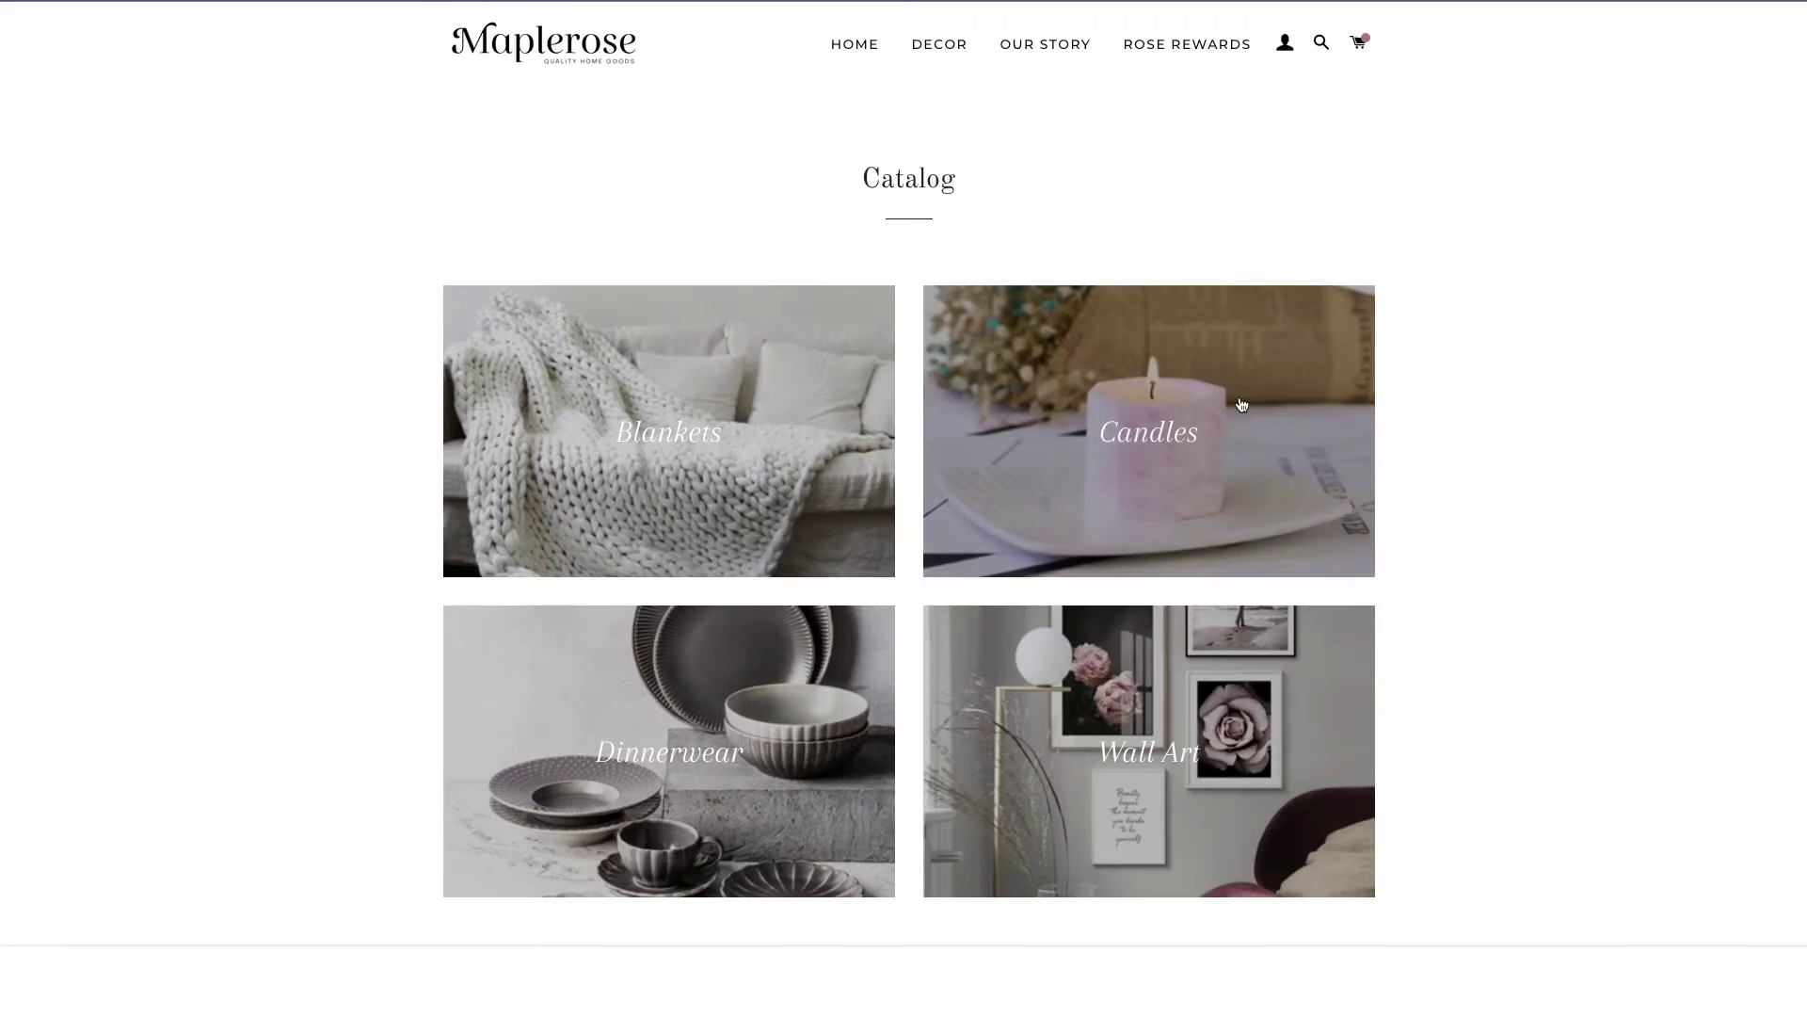
{"action": "left_click", "coordinate": [1146, 428]}
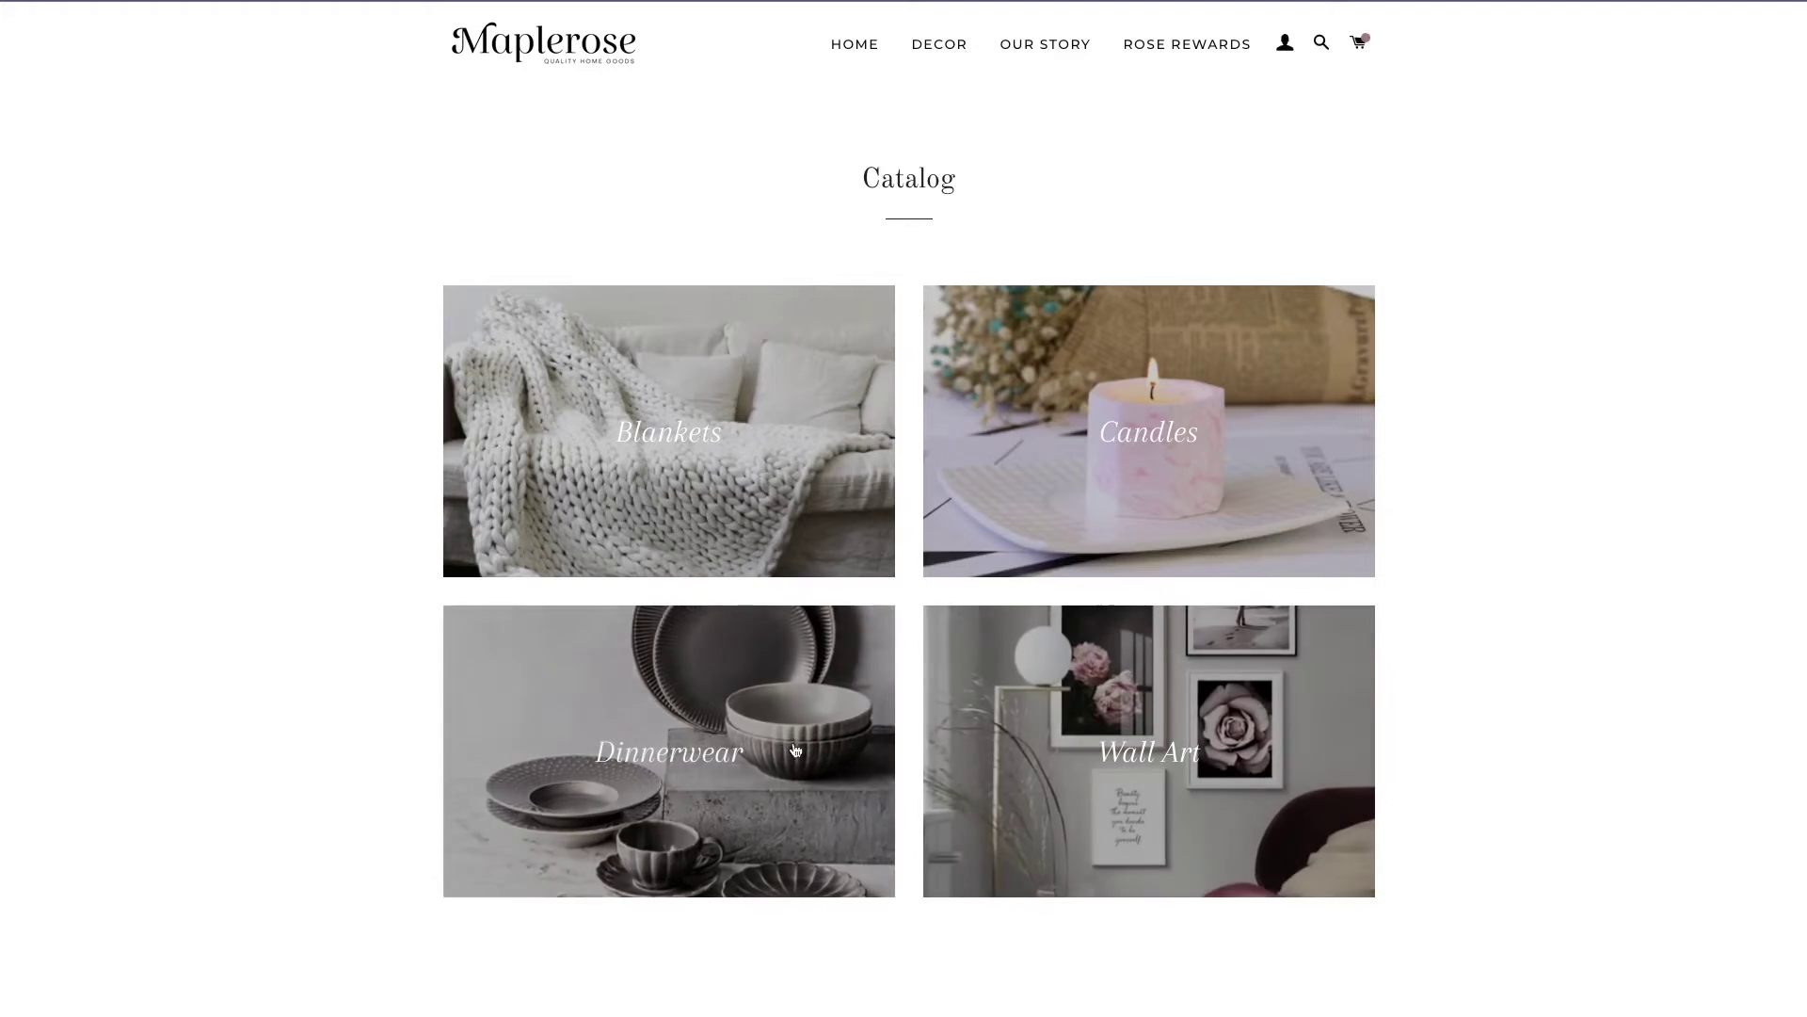
{"action": "left_click", "coordinate": [669, 751]}
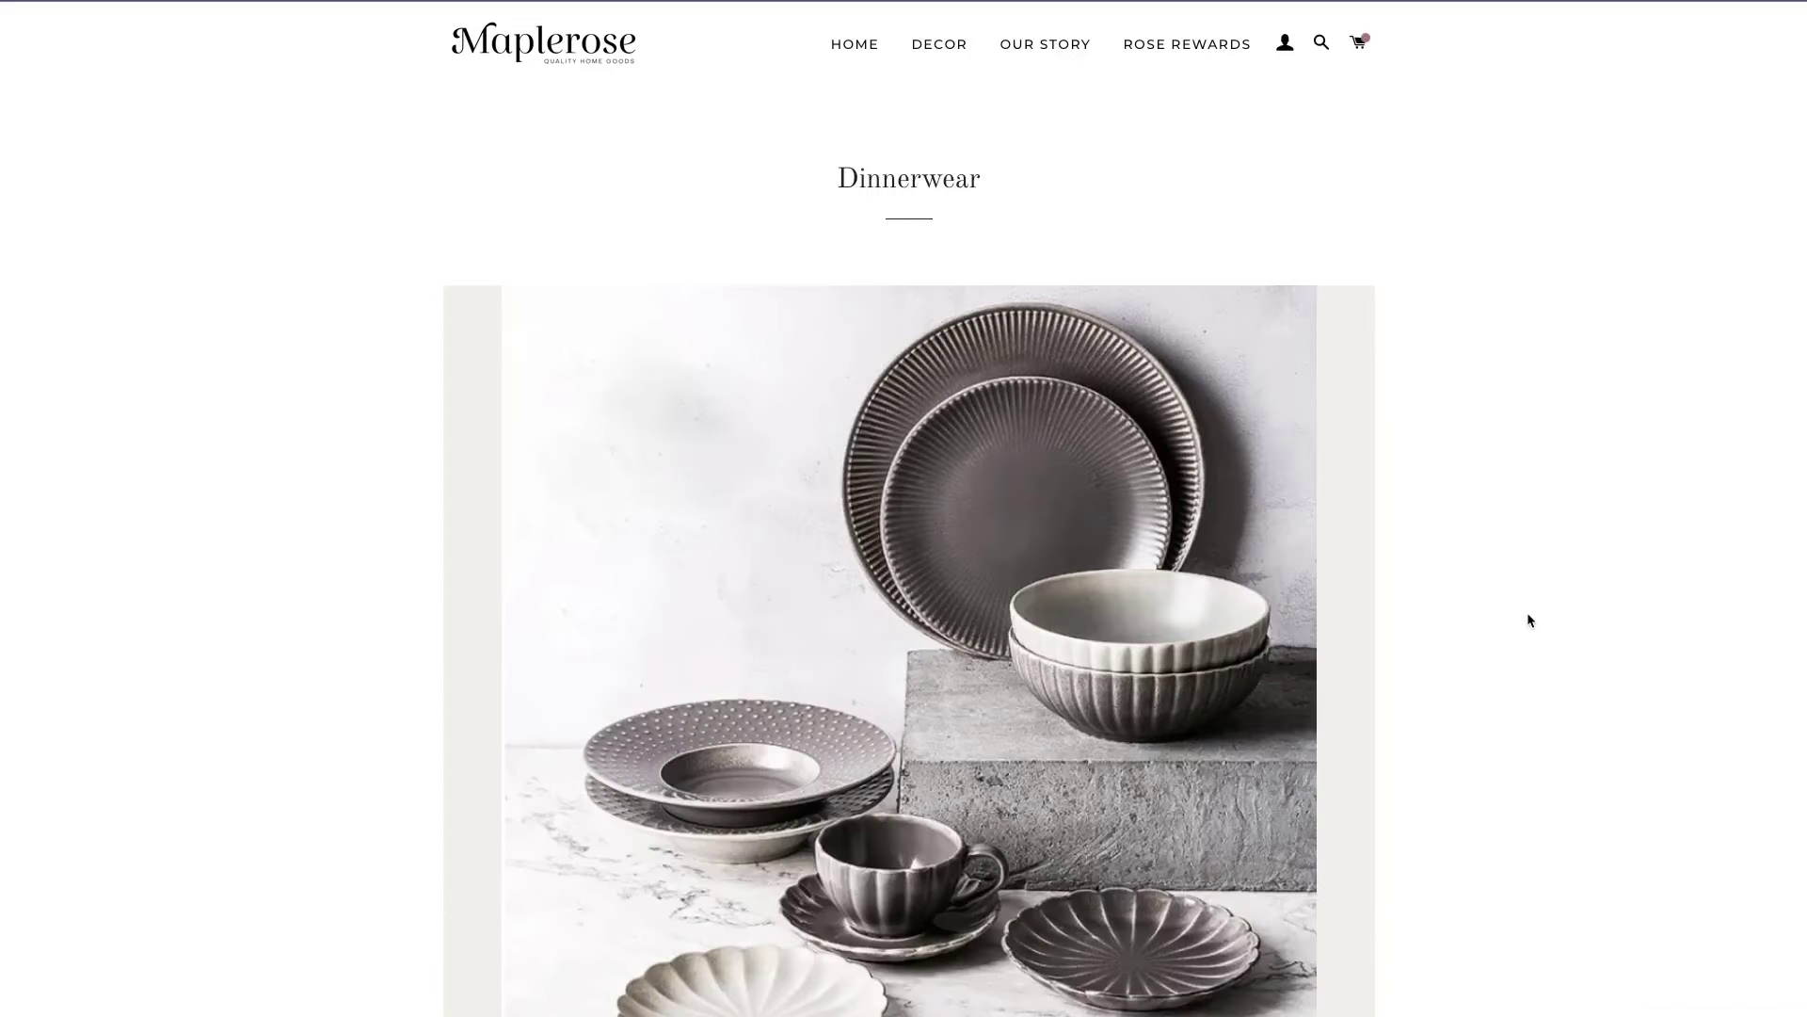
{"action": "scroll", "coordinate": [1527, 618], "scroll_direction": "down", "scroll_amount": 3}
{"action": "scroll", "coordinate": [1527, 617], "scroll_direction": "up", "scroll_amount": 3}
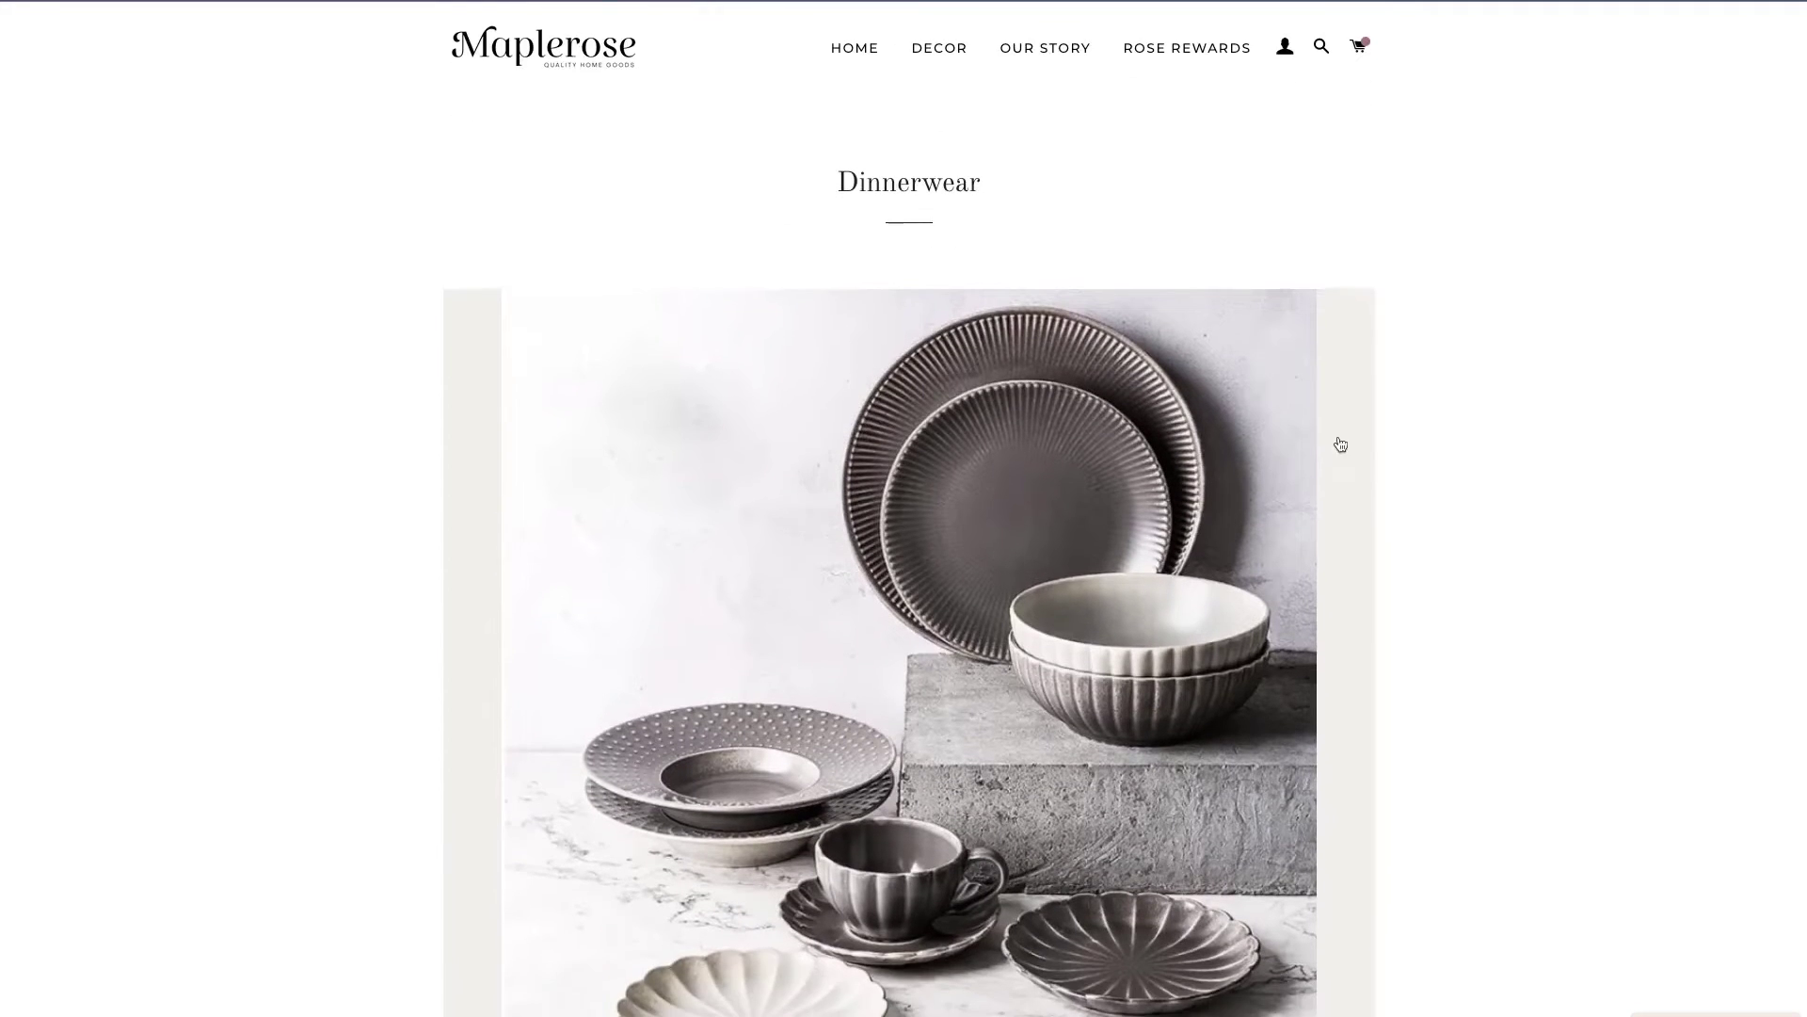
{"action": "left_click", "coordinate": [946, 49]}
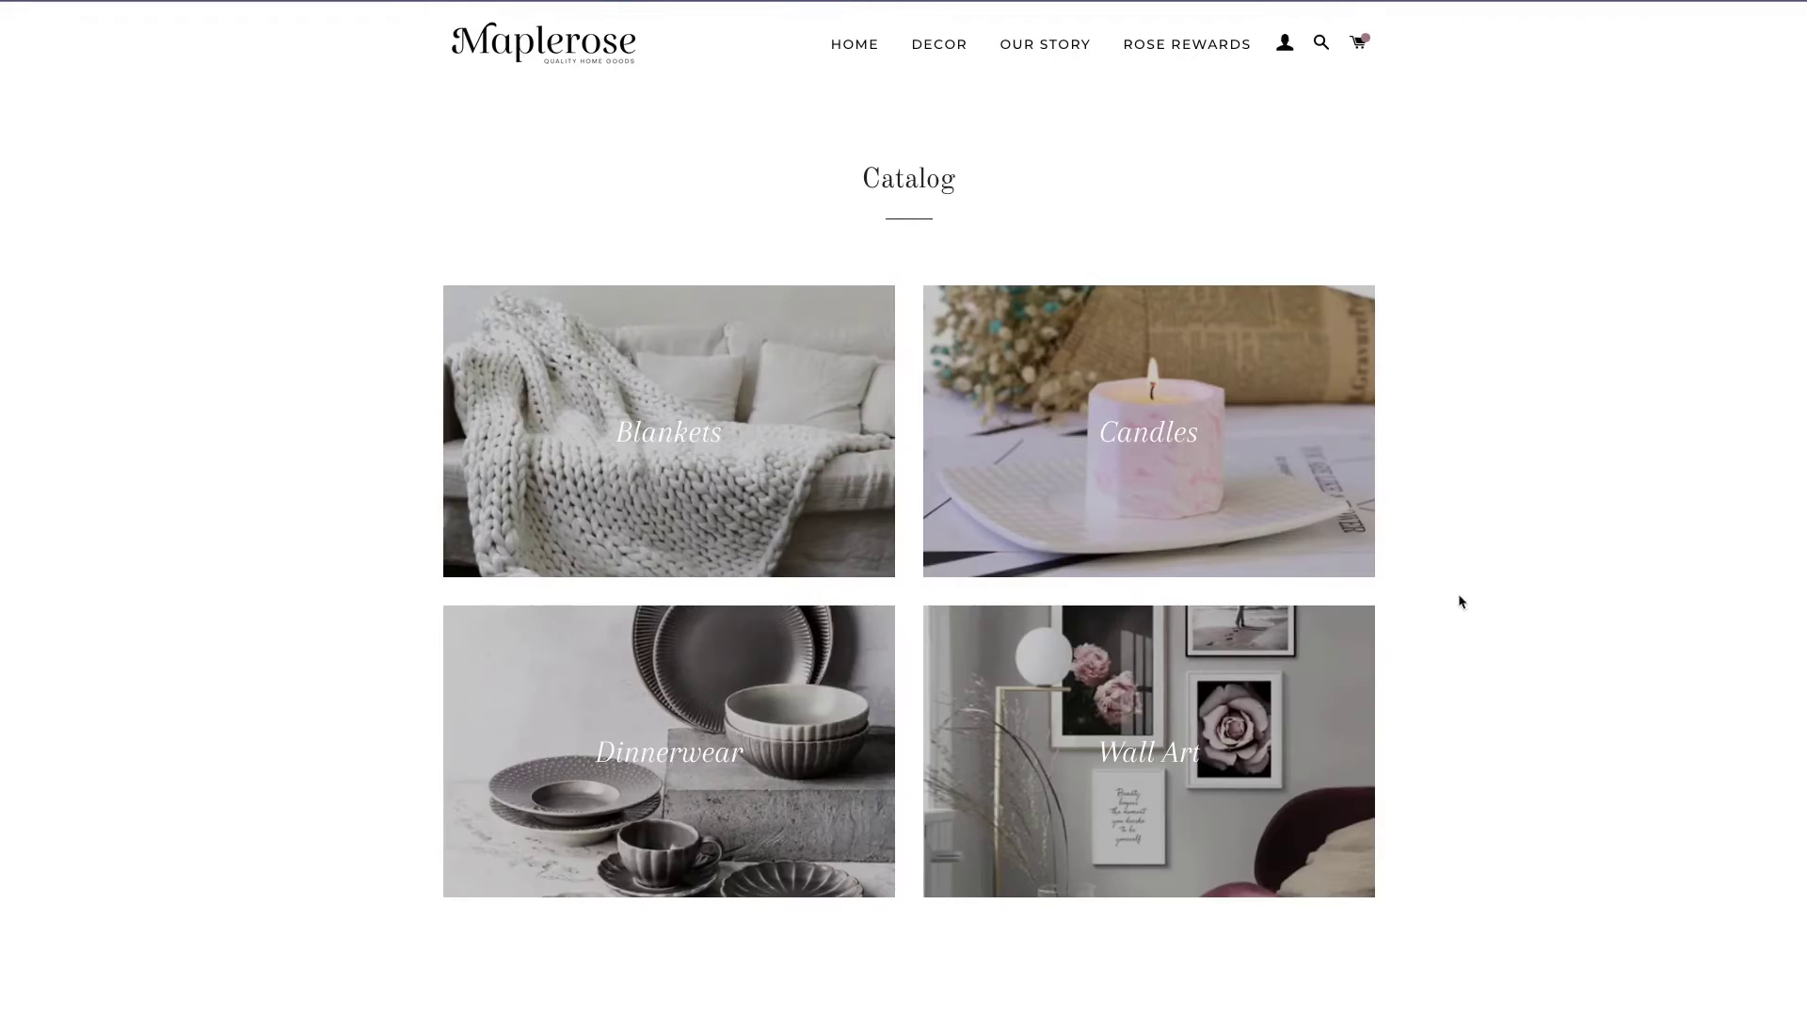
{"action": "left_click", "coordinate": [1318, 706]}
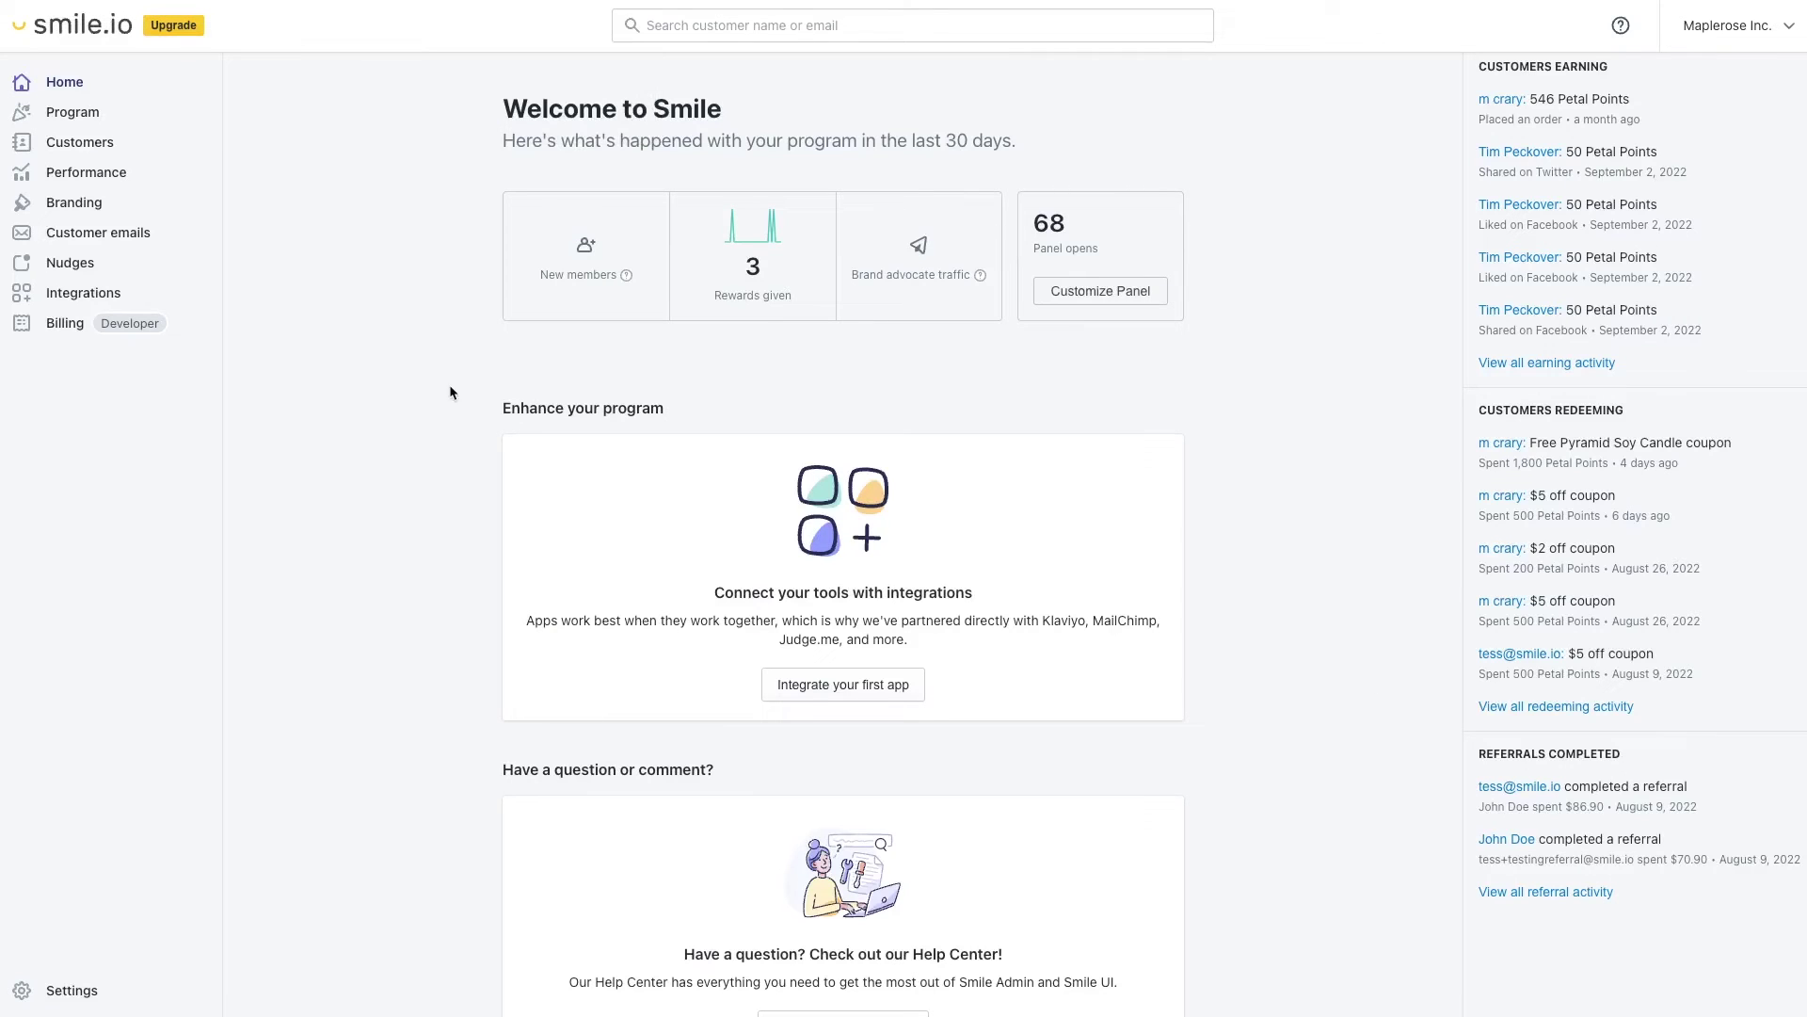
From Smile.io Points, open Add ways to redeem and start a Free product reward.
{"action": "left_click", "coordinate": [88, 116]}
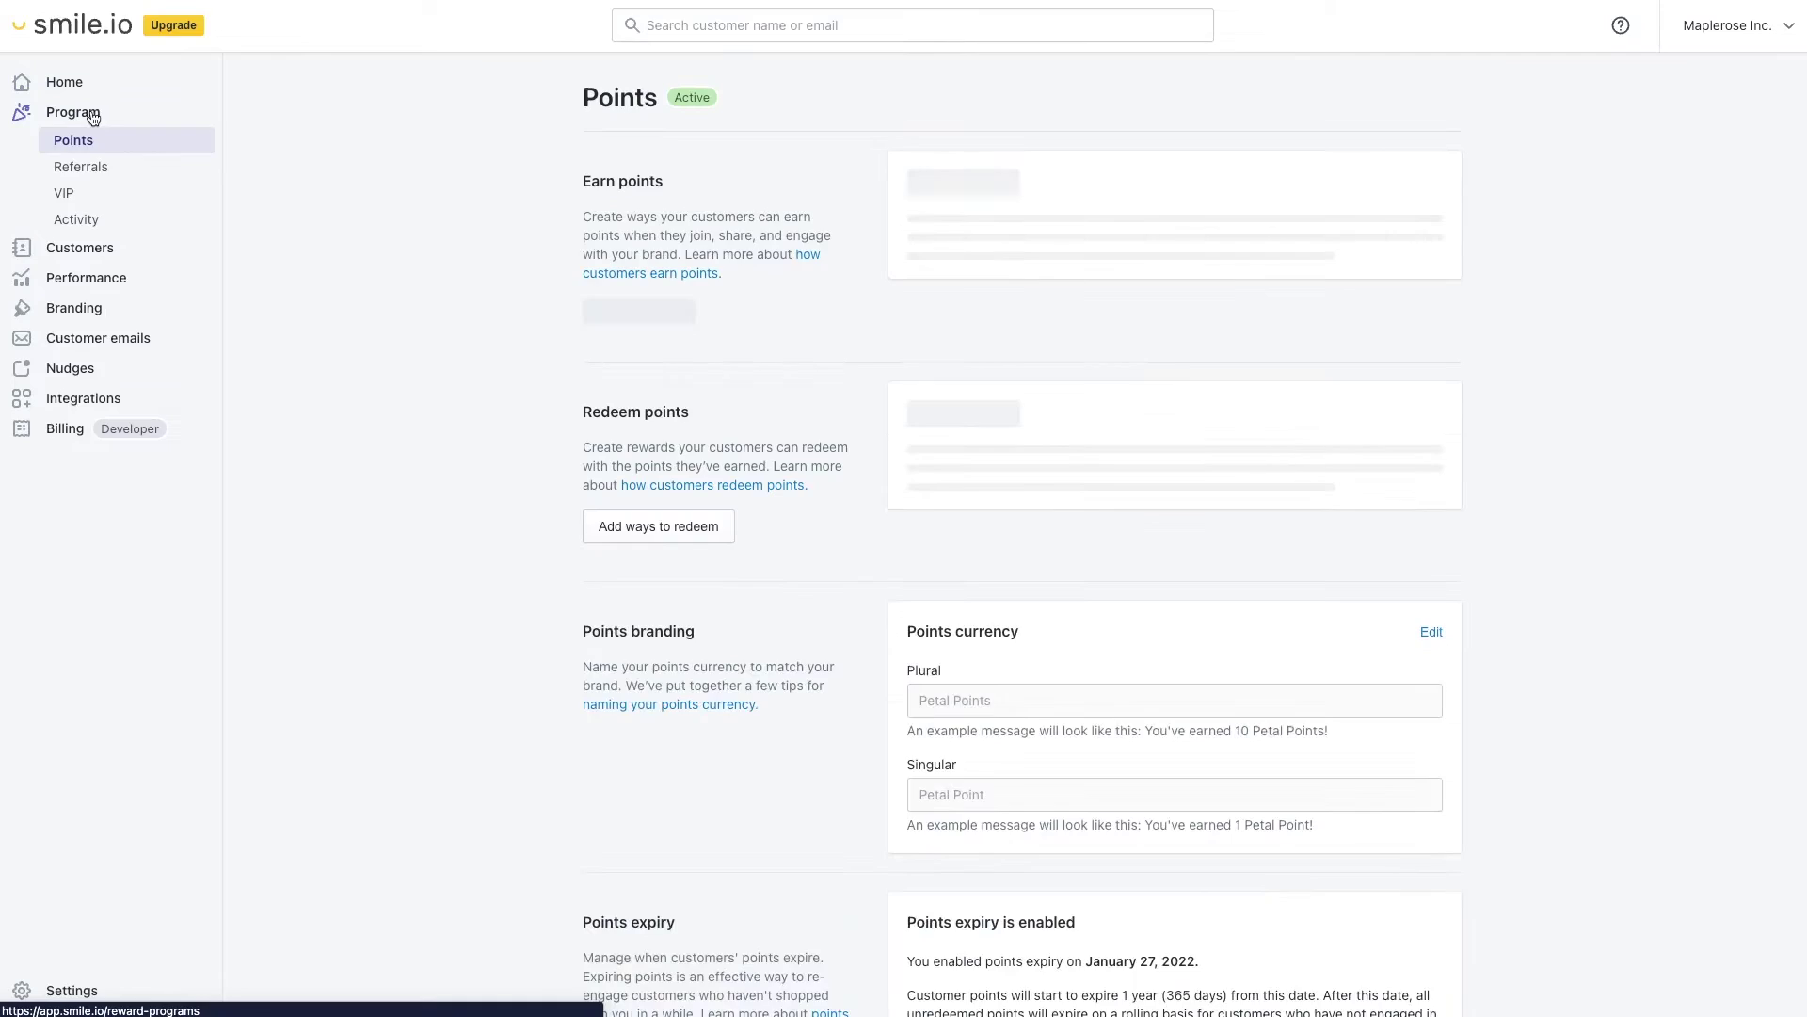
{"action": "scroll", "coordinate": [417, 594], "scroll_direction": "down", "scroll_amount": 5}
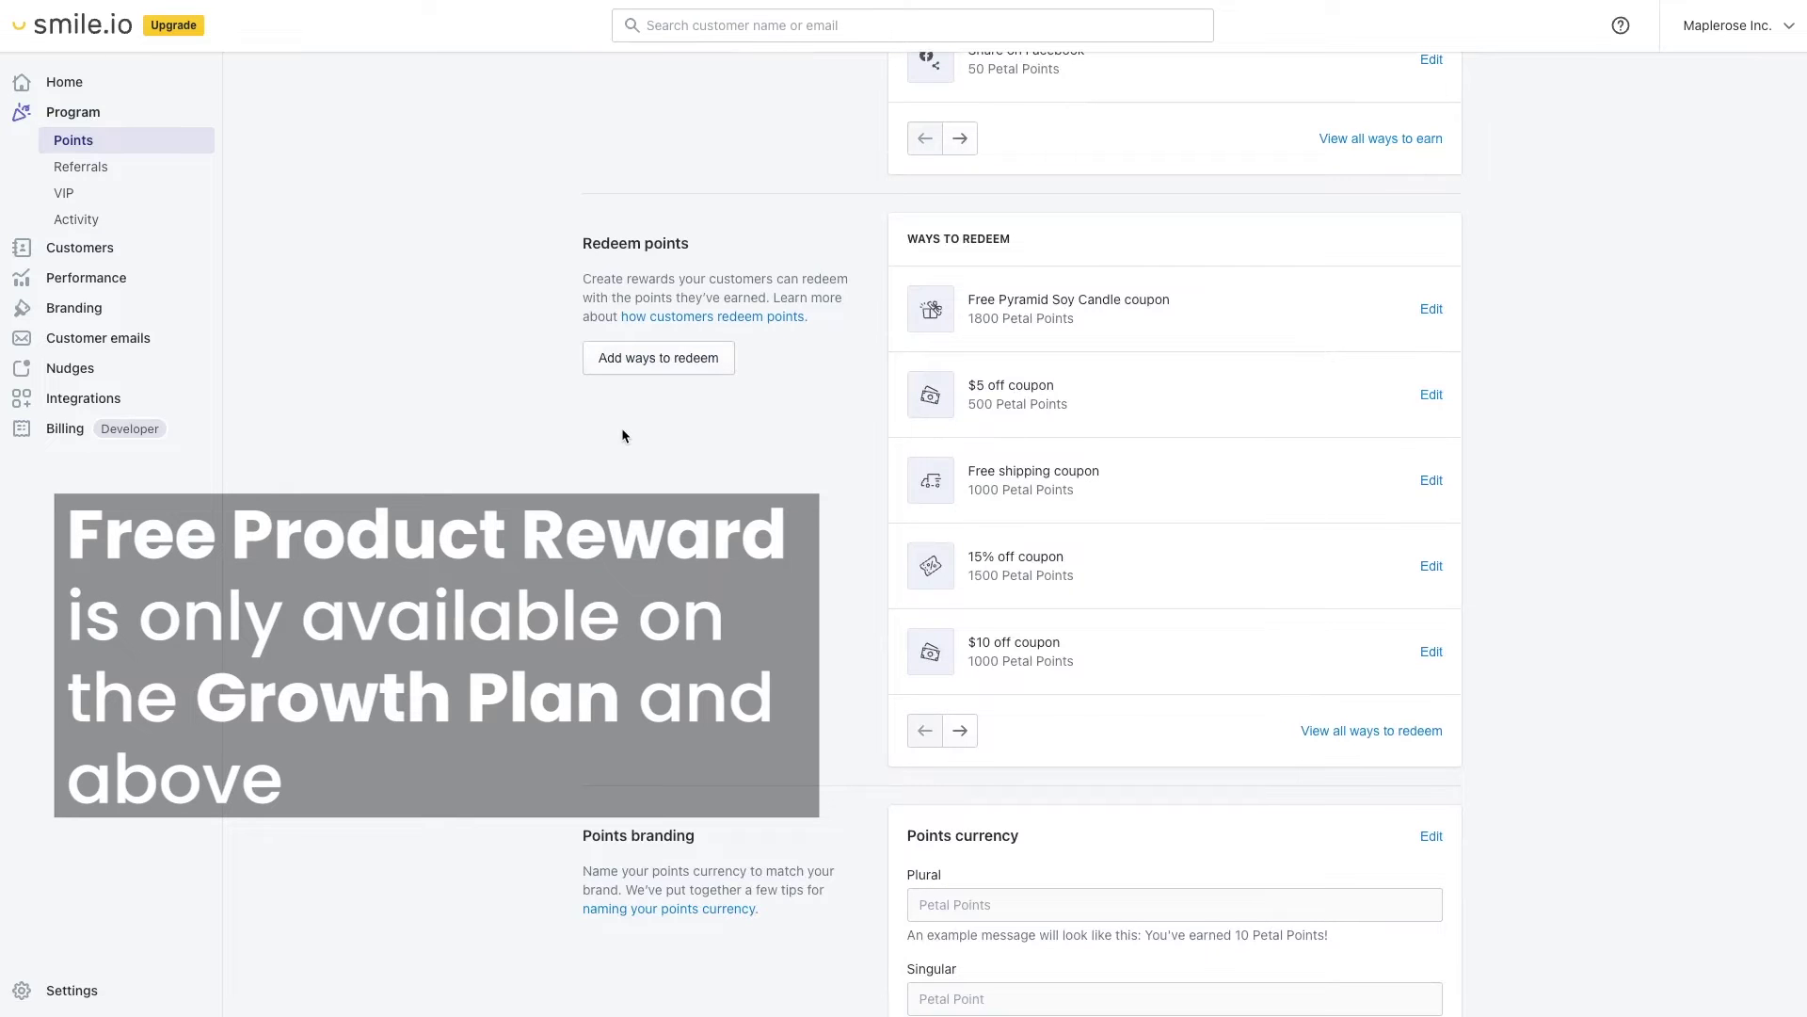
{"action": "left_click", "coordinate": [659, 358]}
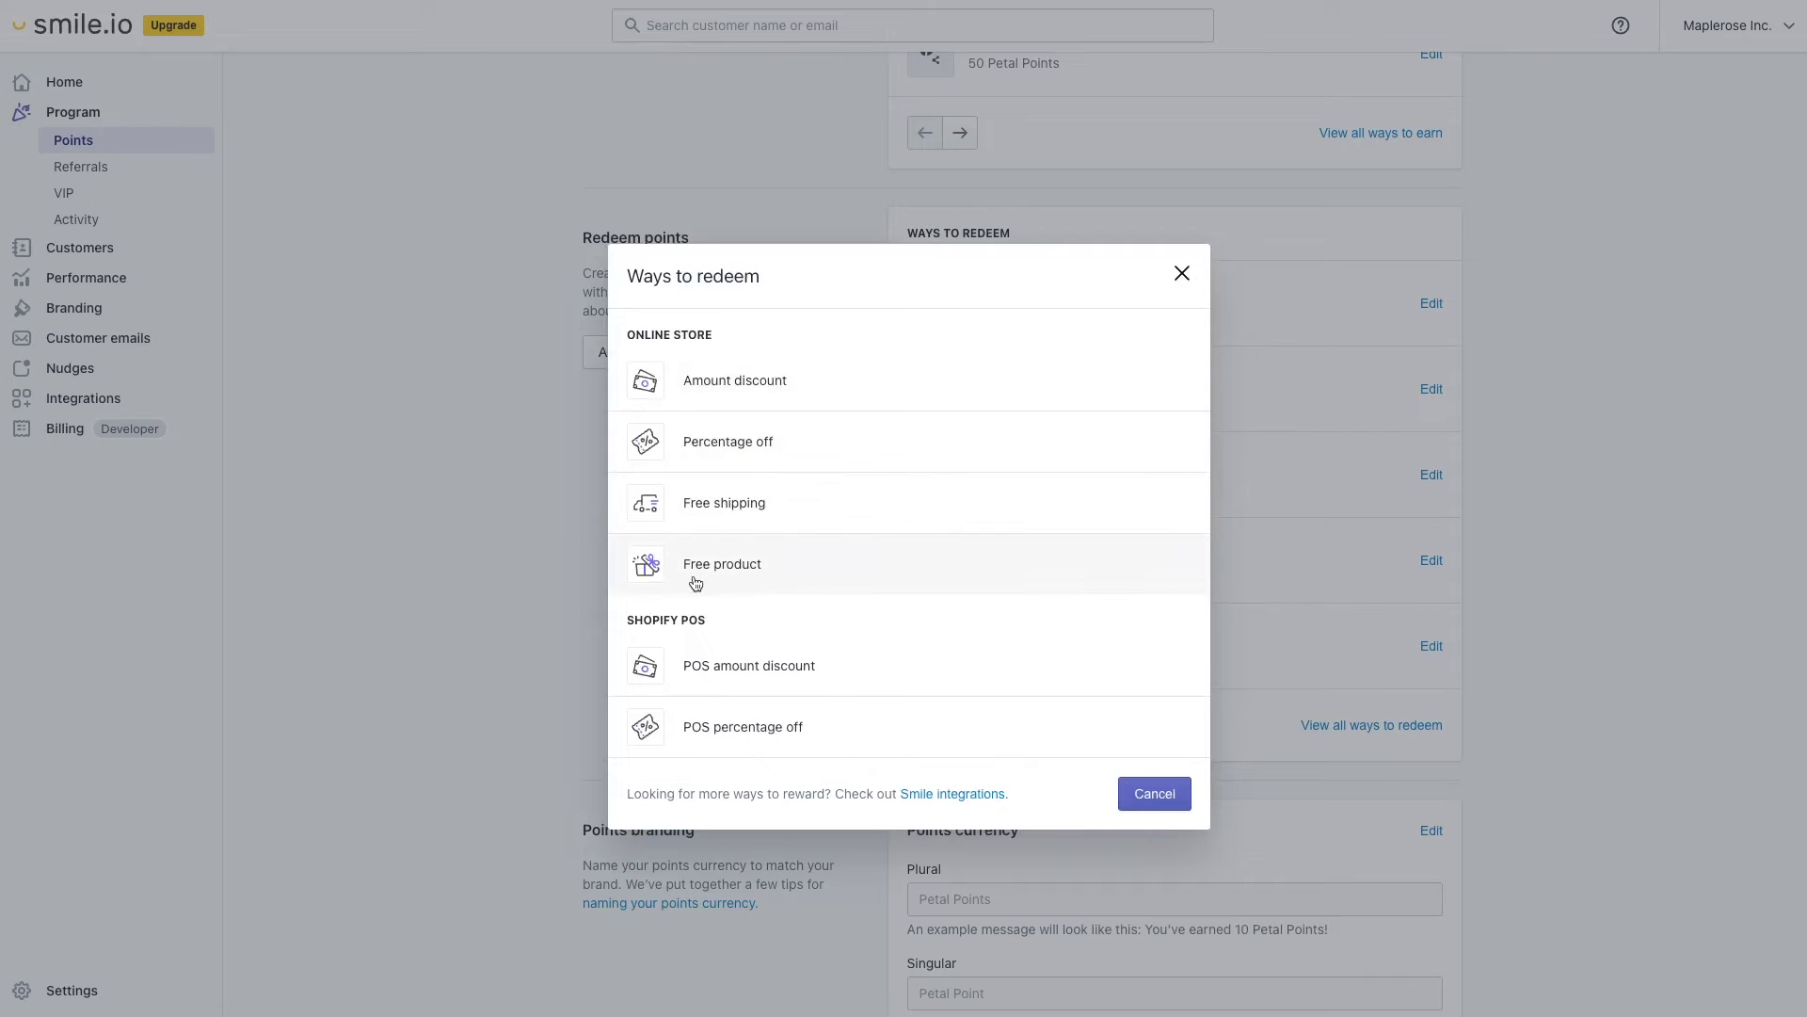
{"action": "left_click", "coordinate": [826, 576]}
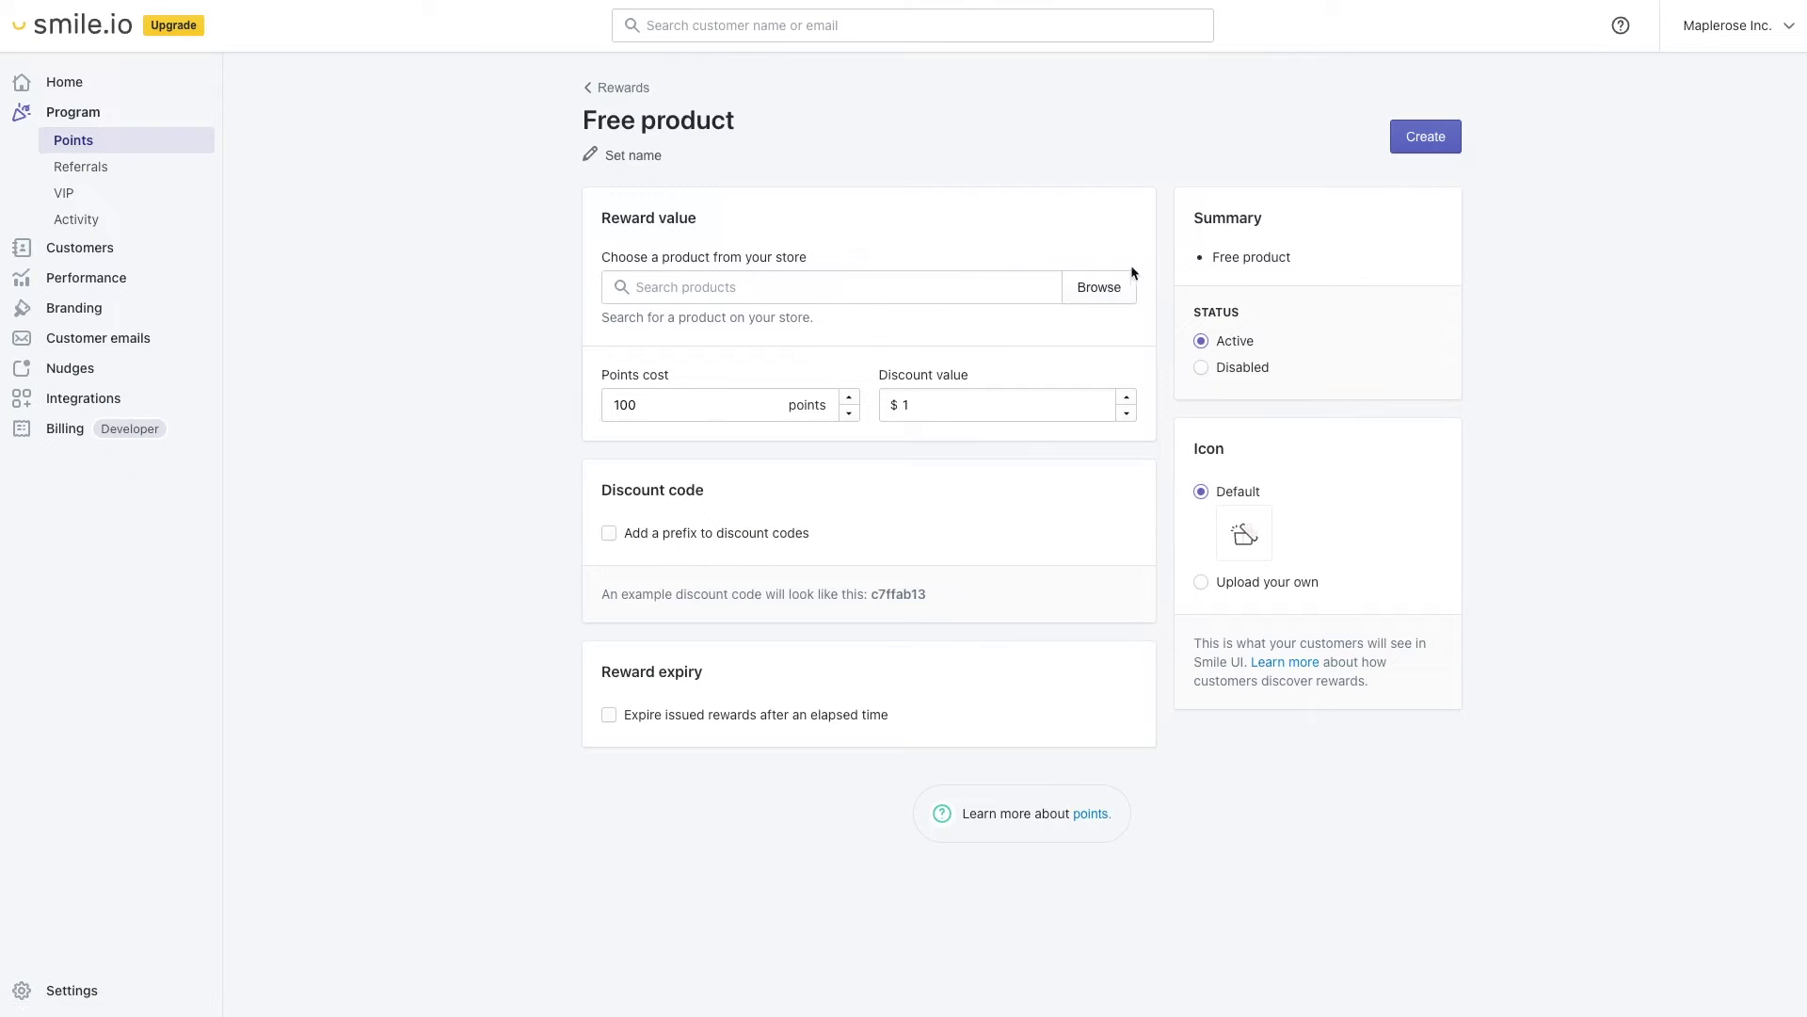
Choose Hanging Flower Pot as the free product in the reward's product picker.
{"action": "left_click", "coordinate": [1097, 287]}
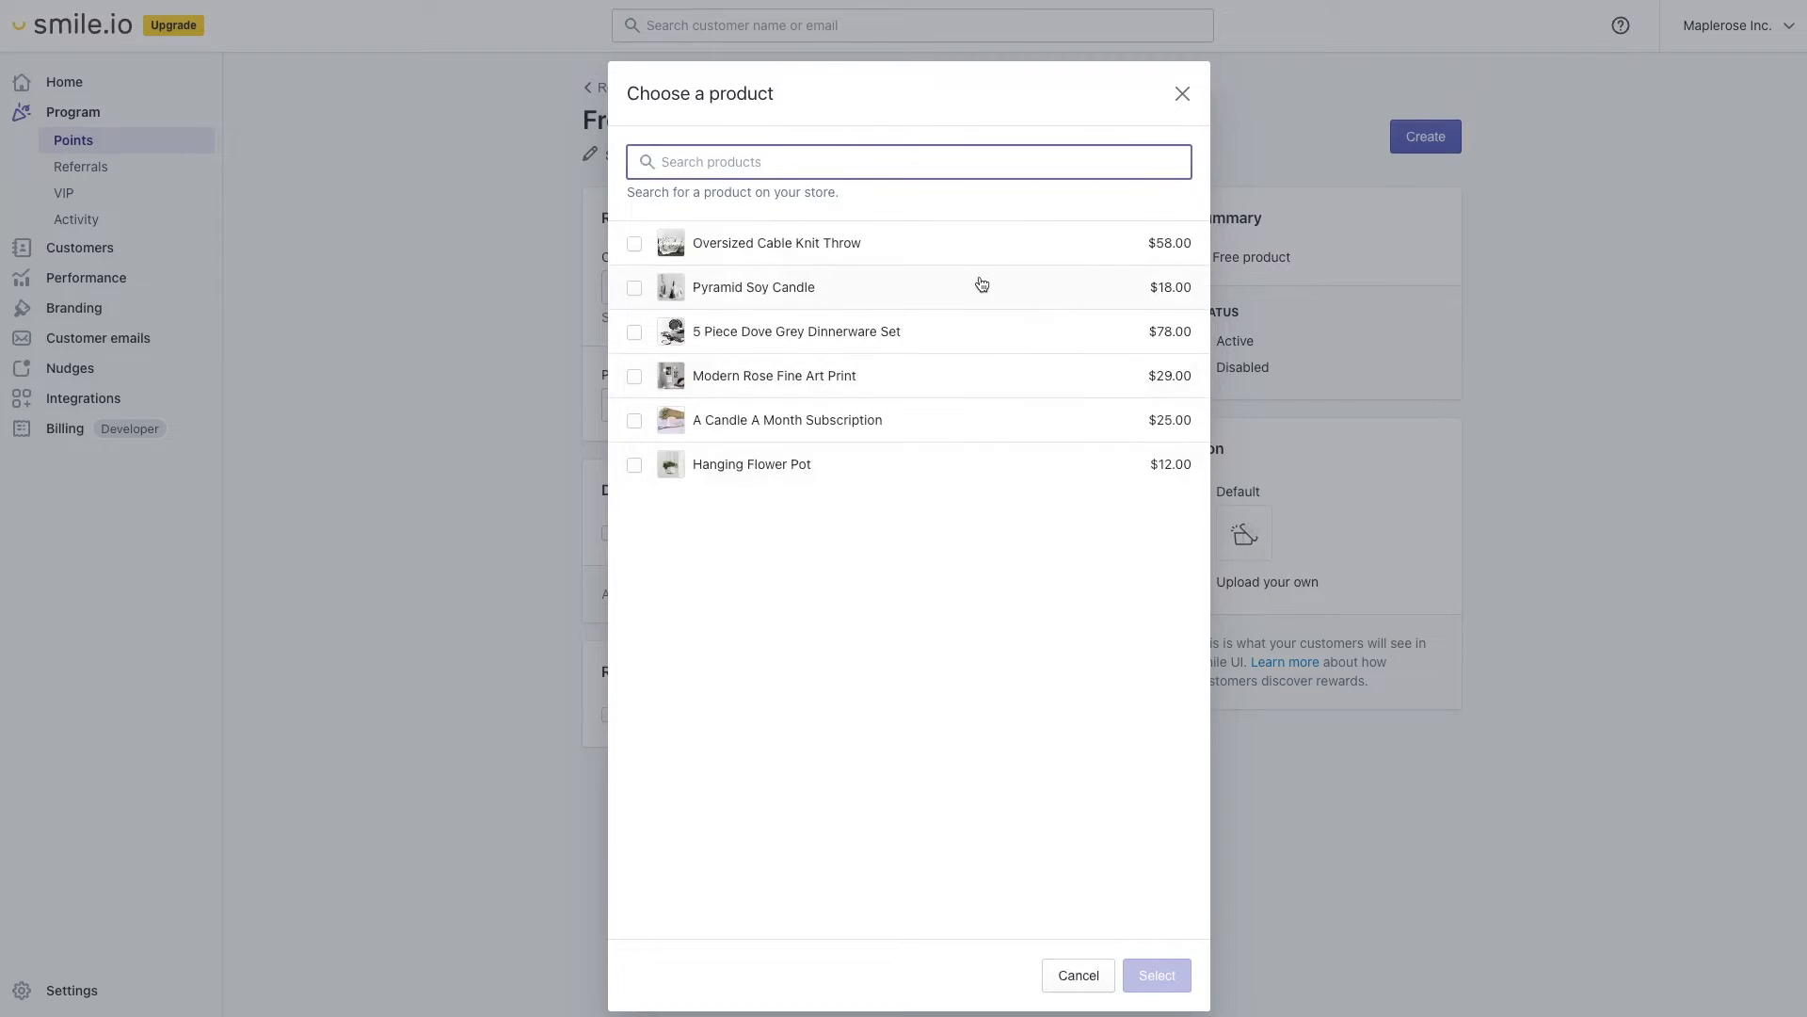
{"action": "left_click", "coordinate": [1184, 95]}
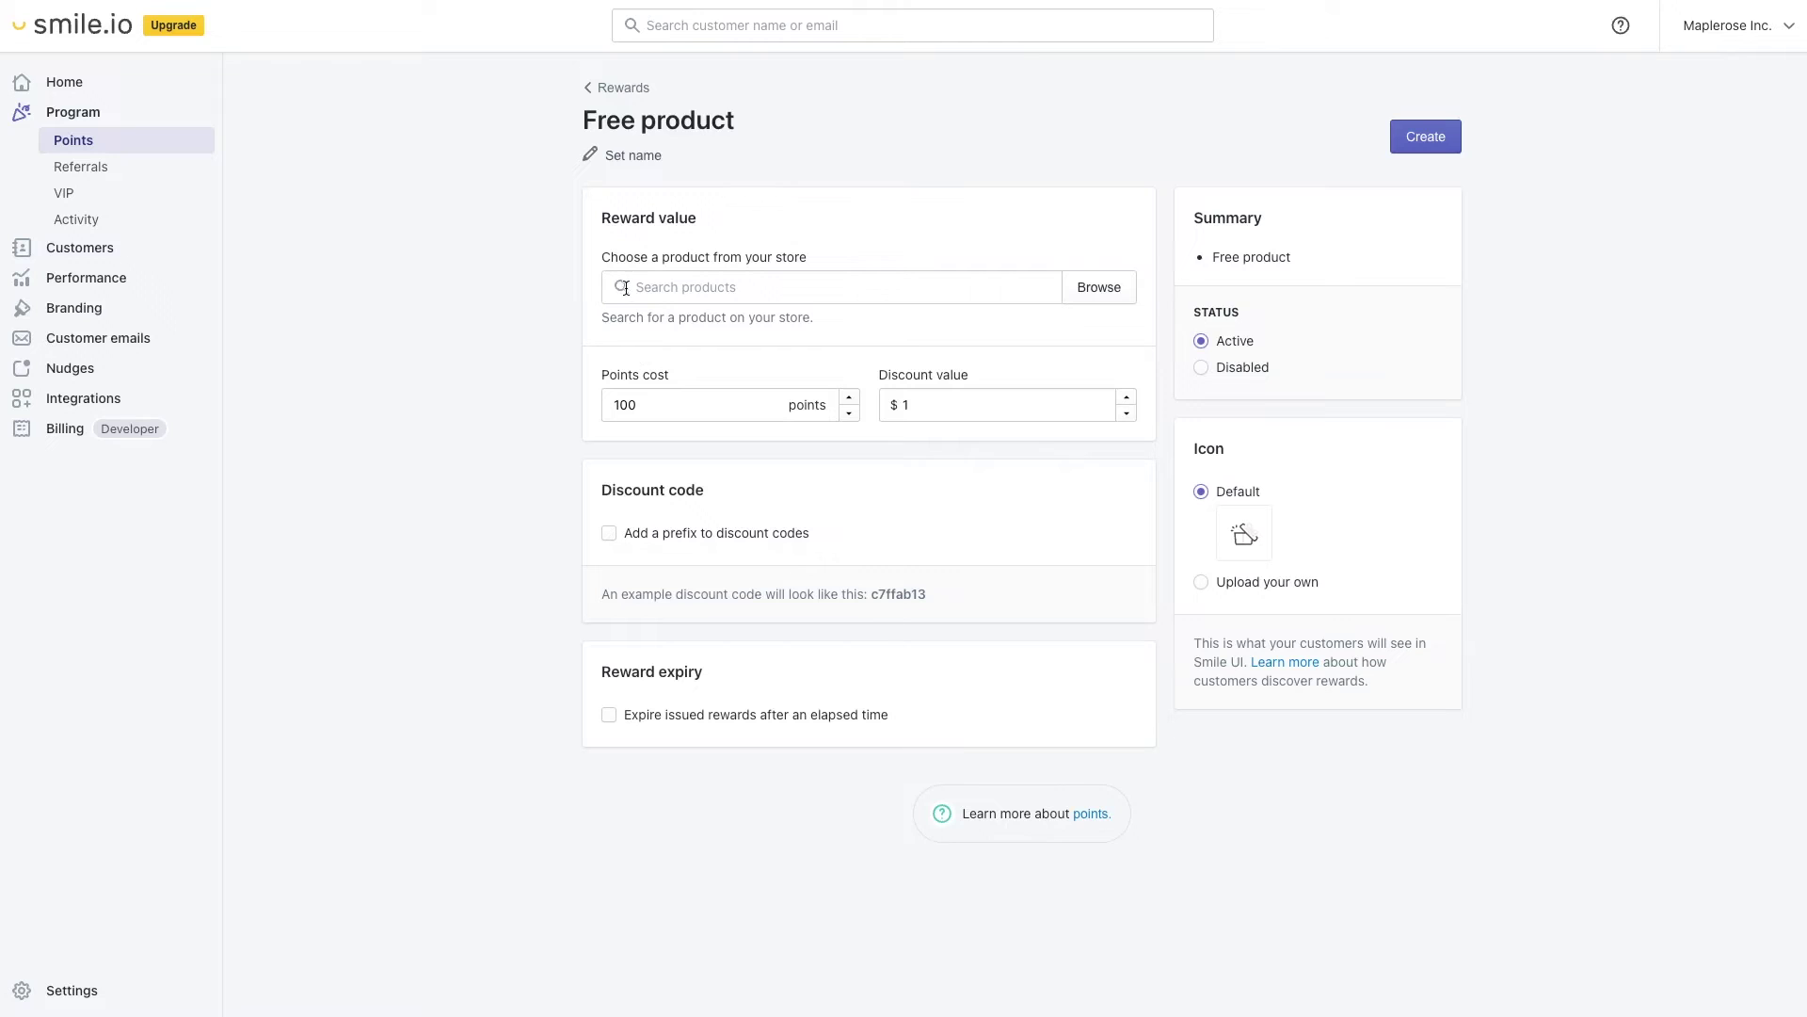
{"action": "left_click", "coordinate": [1106, 296]}
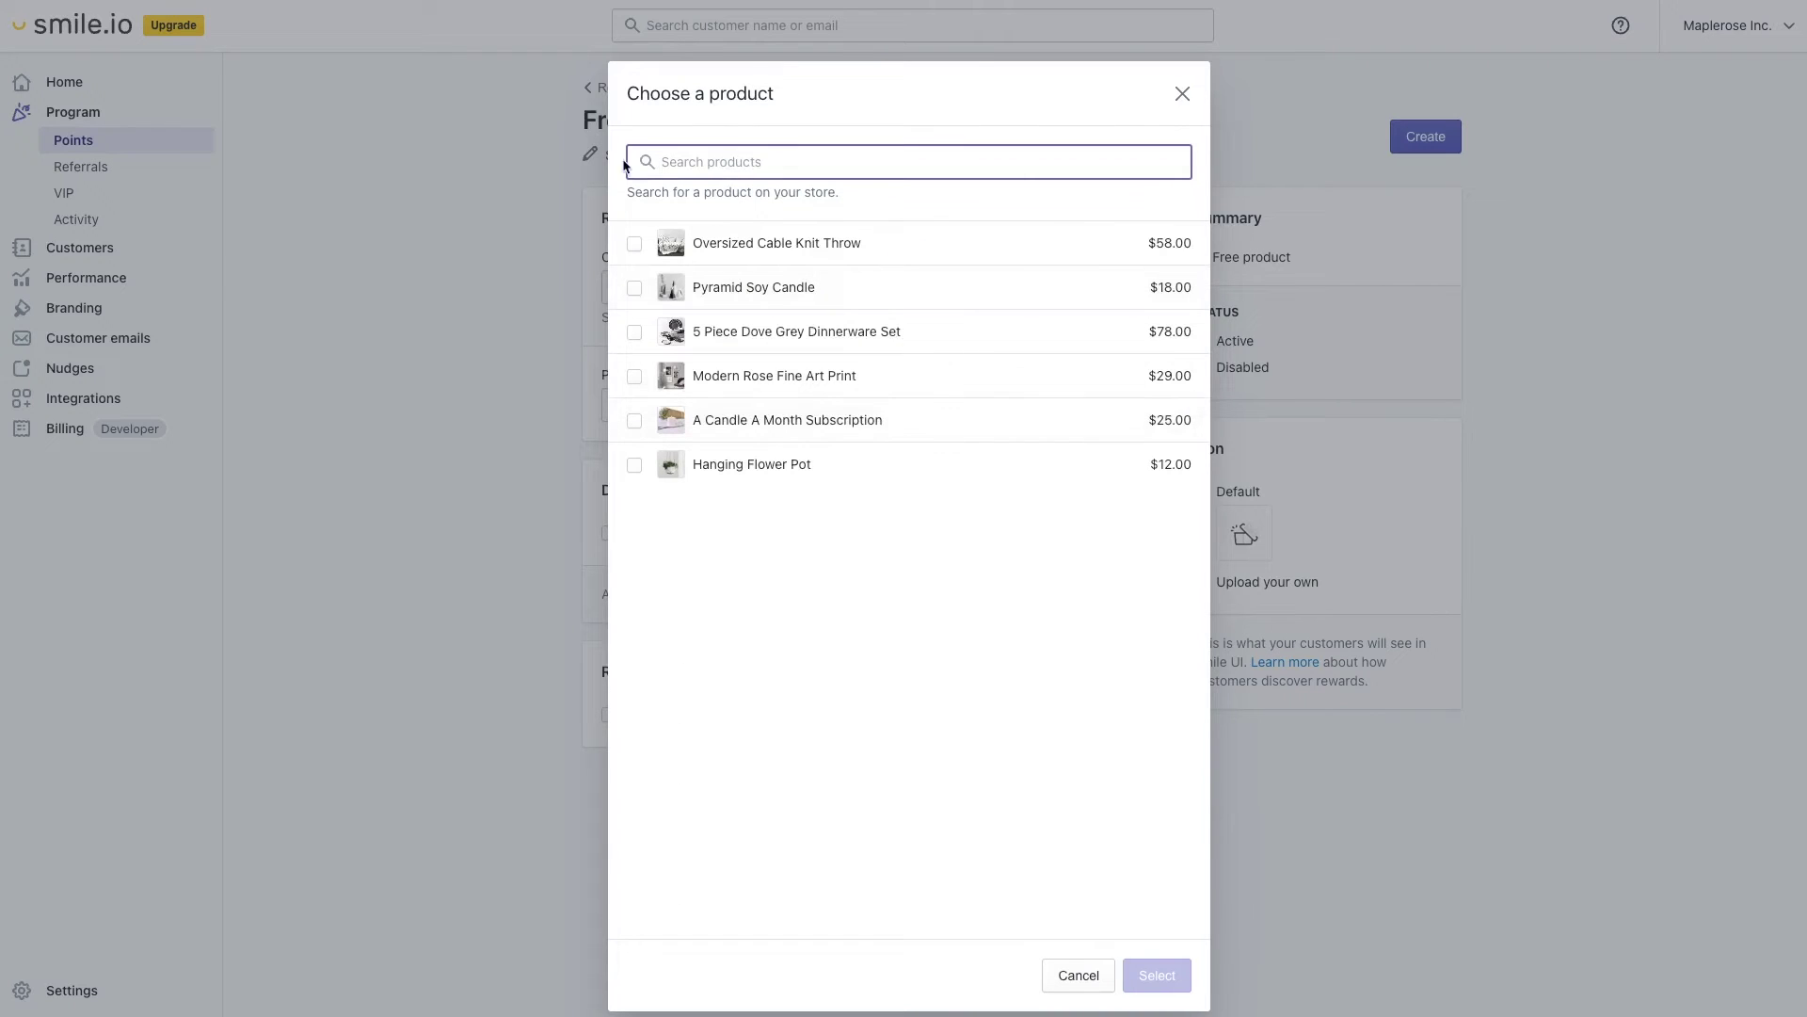
{"action": "left_click", "coordinate": [634, 466]}
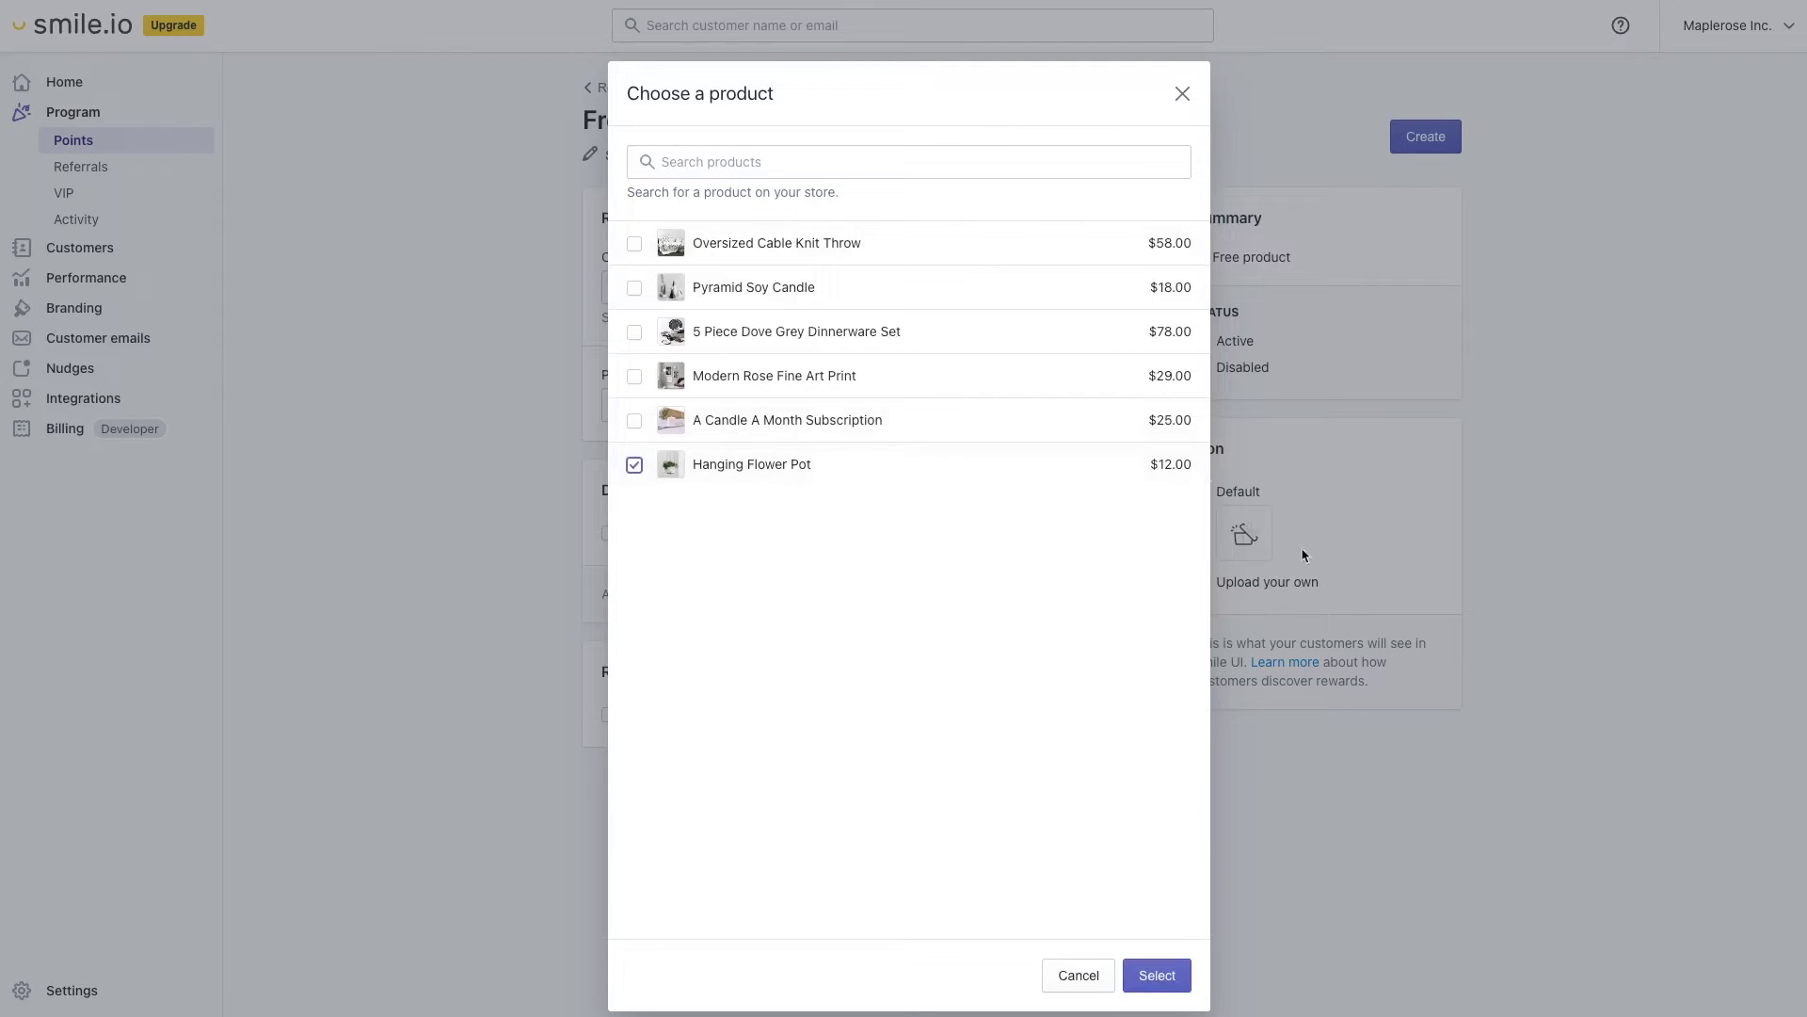
{"action": "left_click", "coordinate": [1169, 971]}
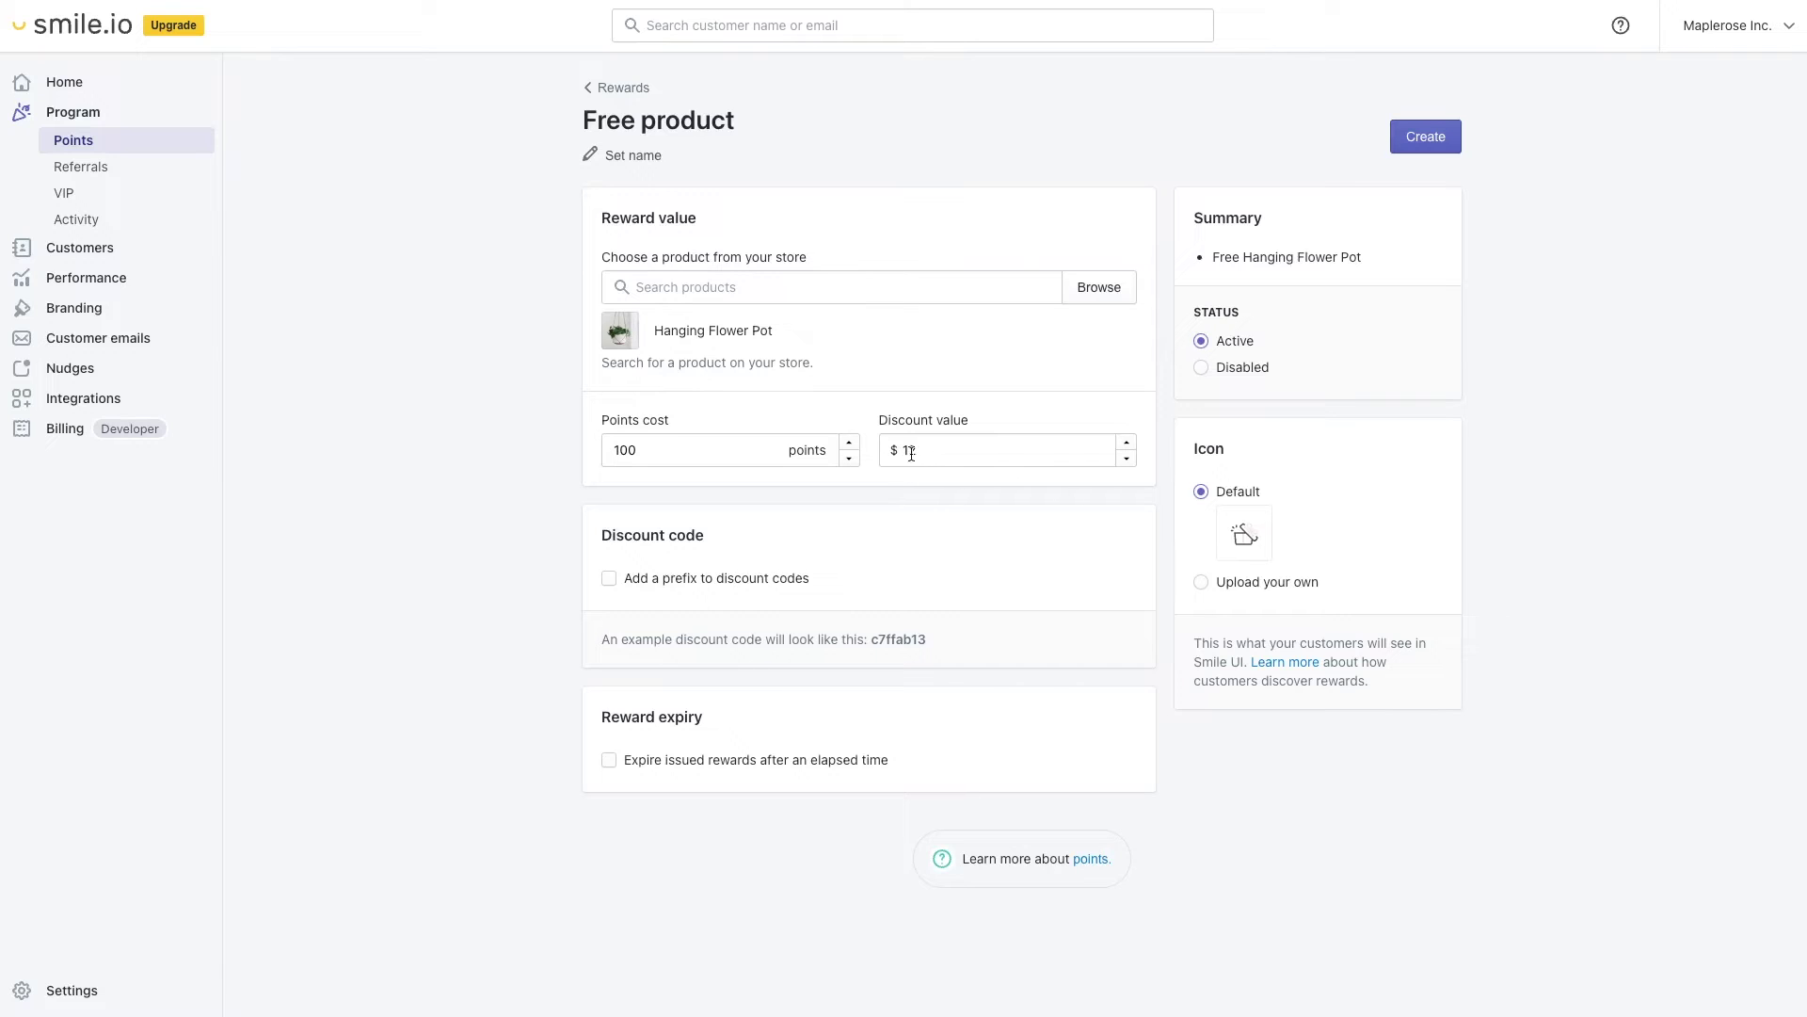
Set the reward's points cost to 1200, then create and save the Free Hanging Flower Pot reward.
{"action": "left_click_drag", "start_coordinate": [713, 450], "coordinate": [580, 445]}
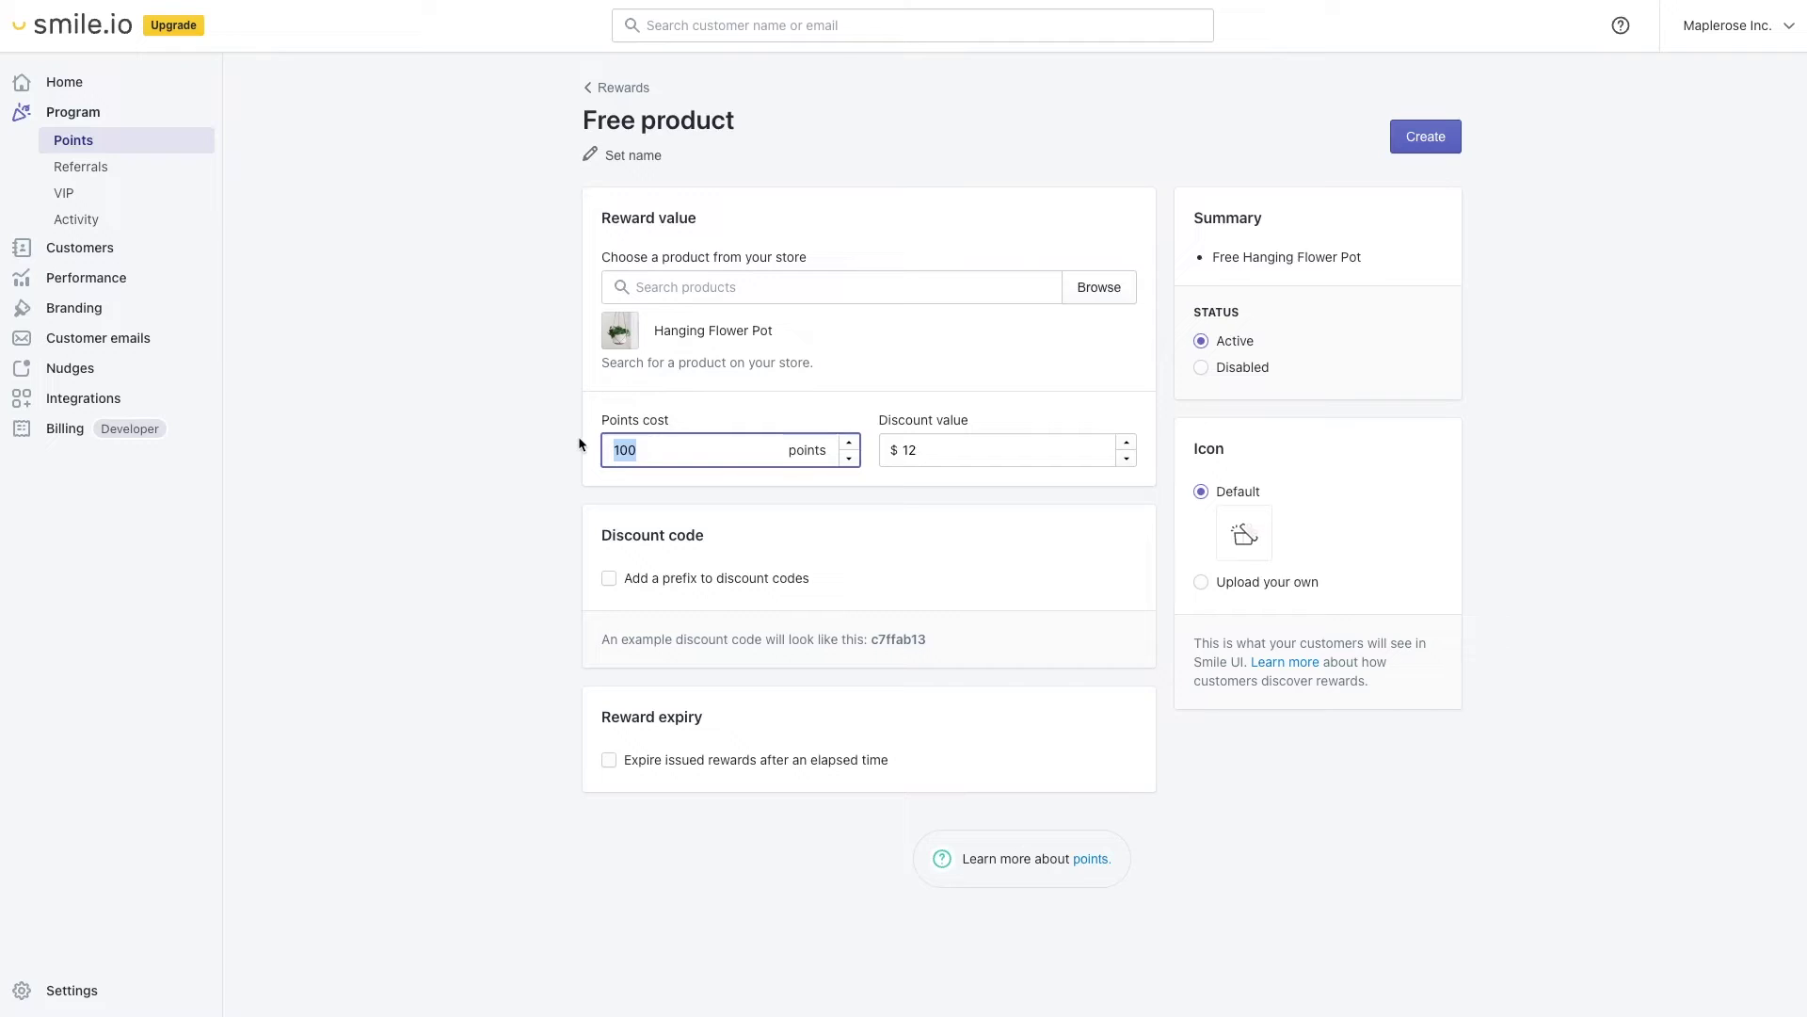
{"action": "type", "text": "12"}
{"action": "left_click", "coordinate": [1426, 139]}
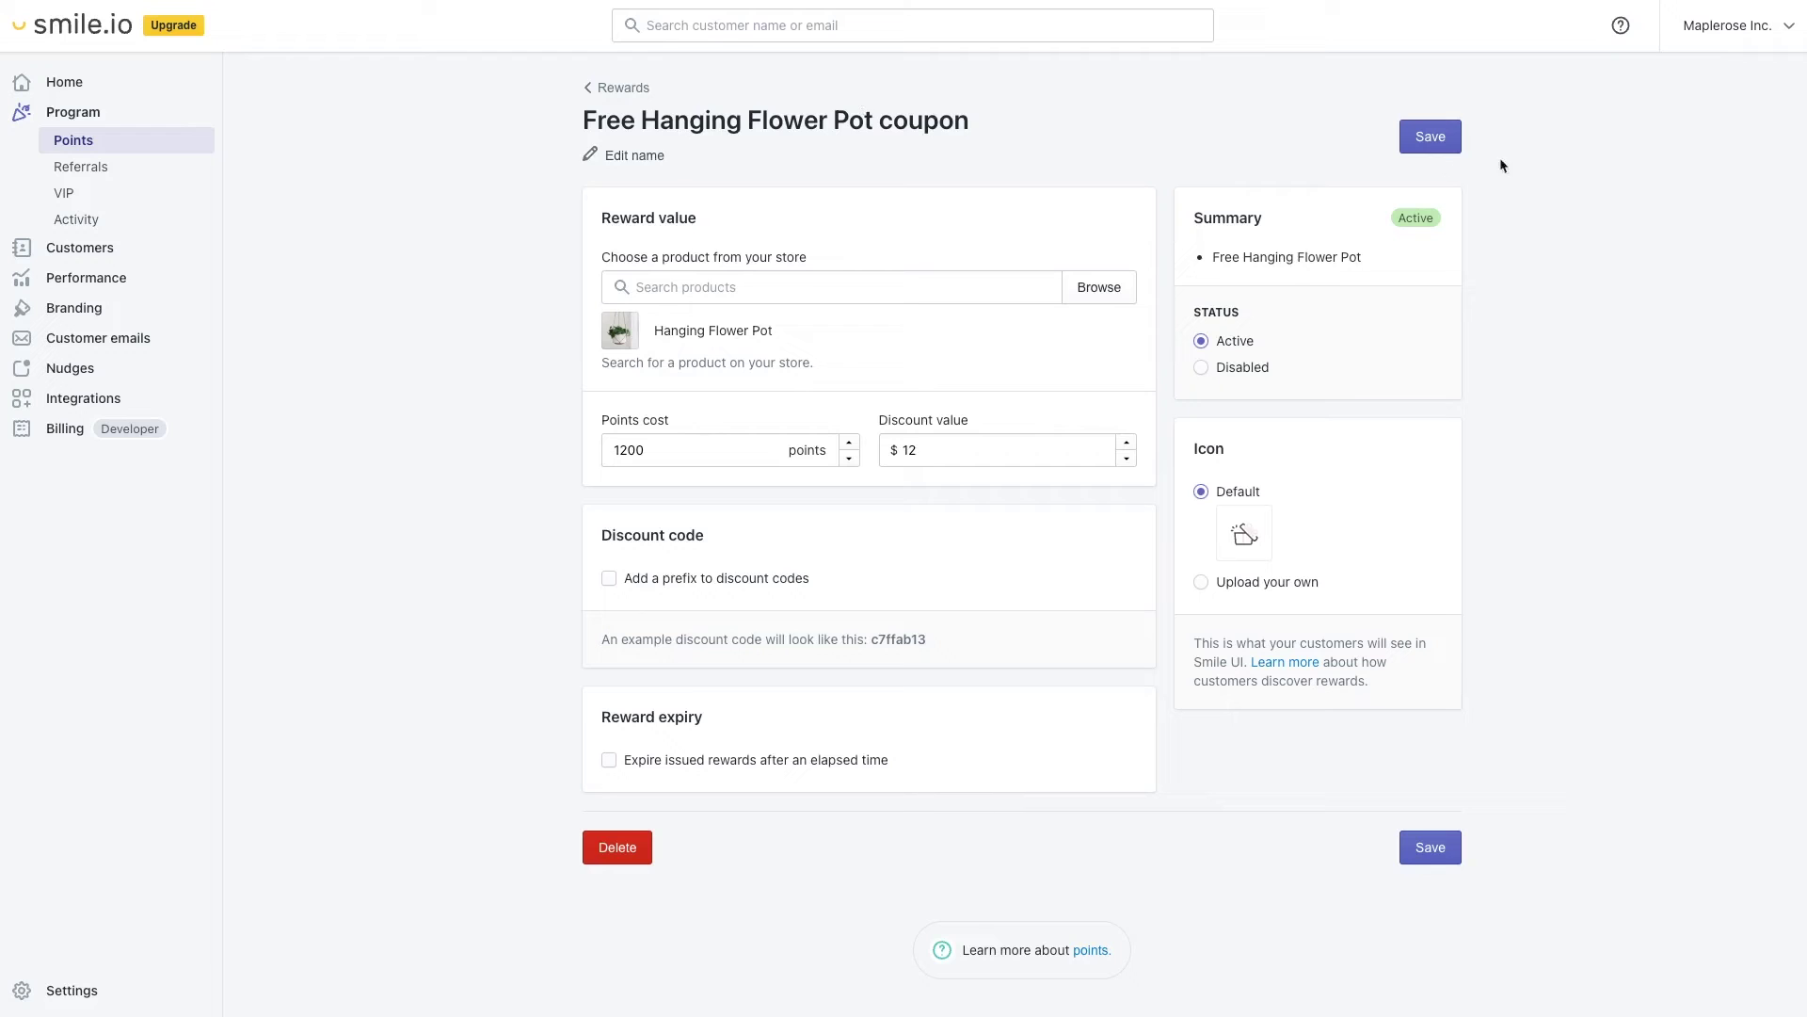
{"action": "left_click", "coordinate": [1419, 151]}
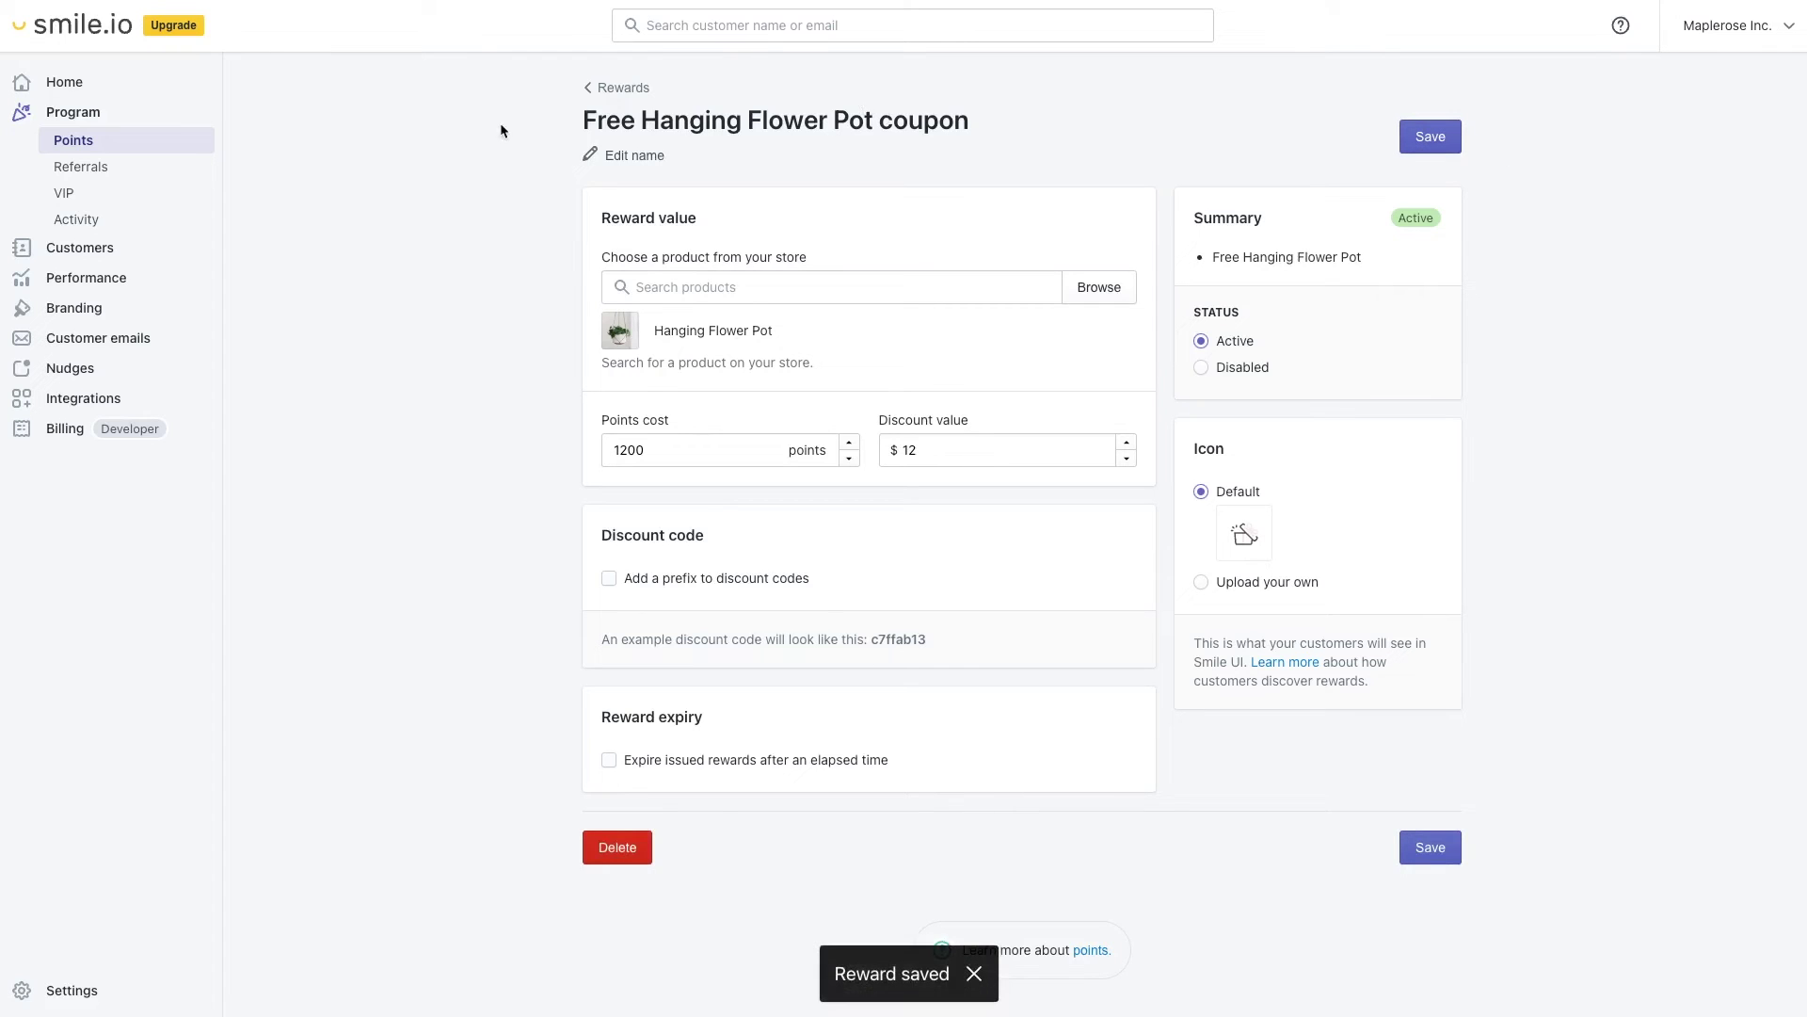
Return to Smile.io's Rewards list showing the new Flower Pot reward.
{"action": "left_click", "coordinate": [622, 87]}
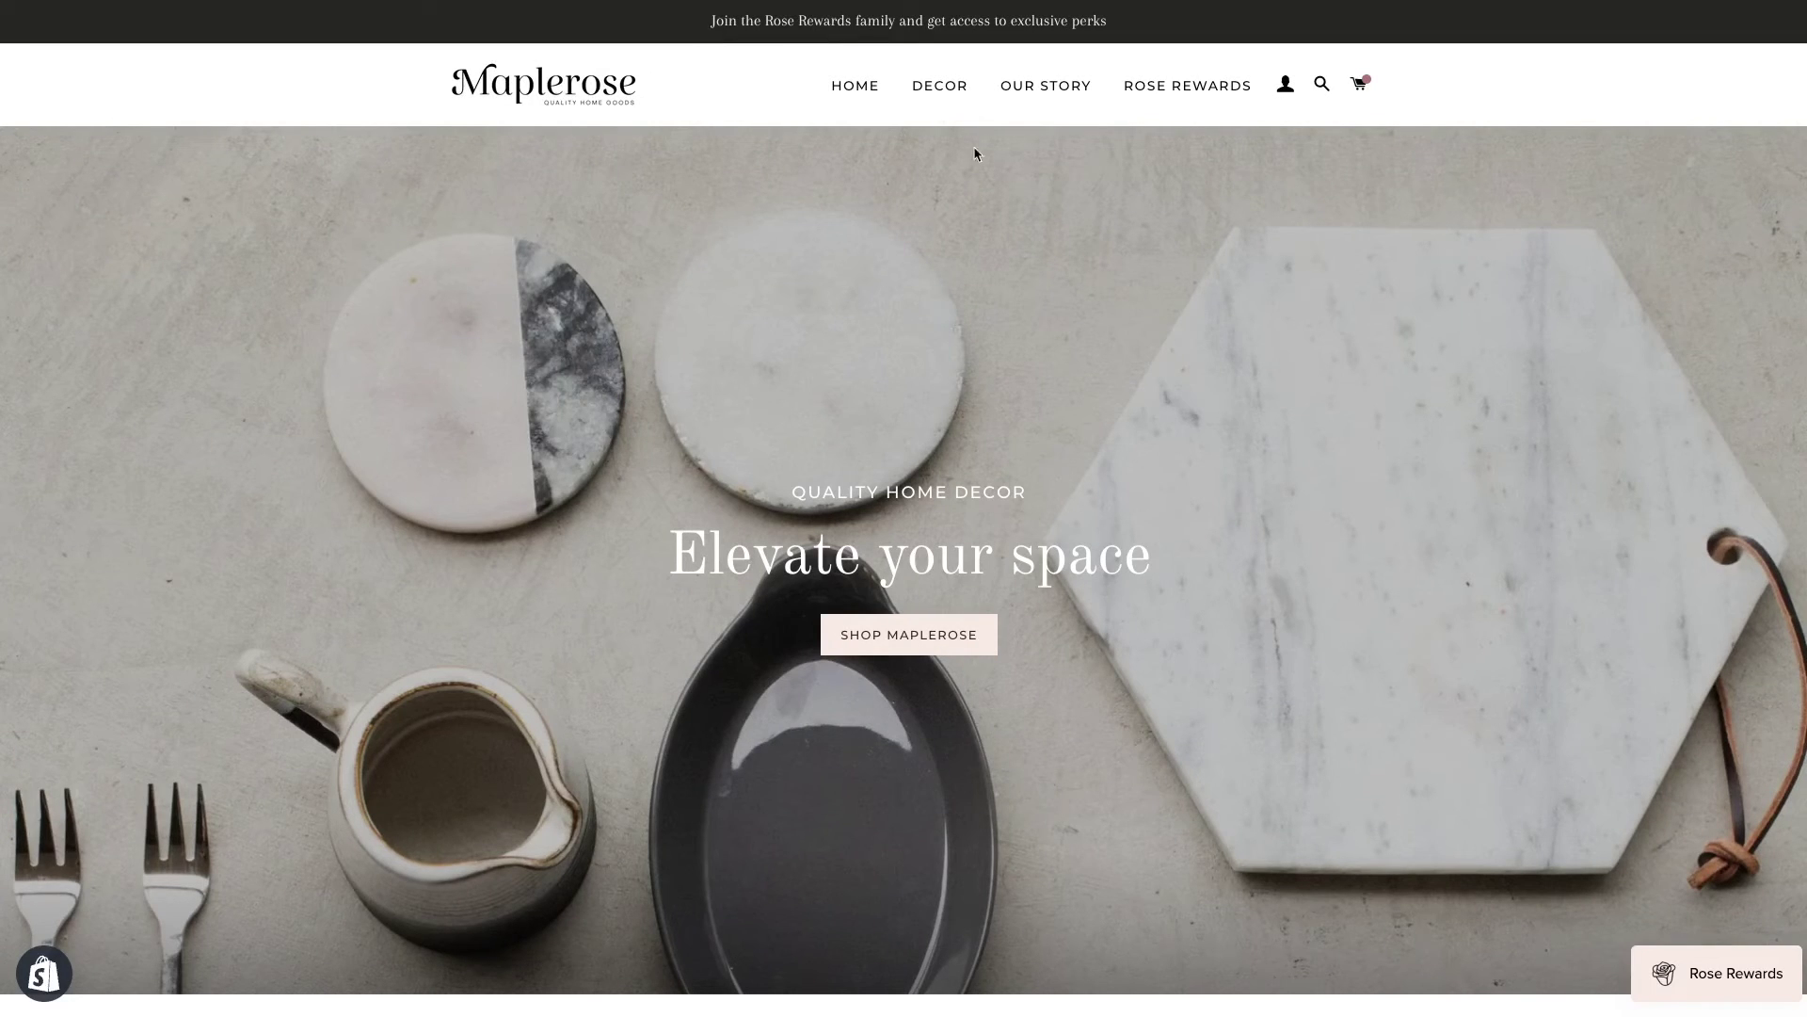
From the DECOR catalog, browse the Dinnerwear collection and then the Wall Art collection.
{"action": "left_click", "coordinate": [938, 87]}
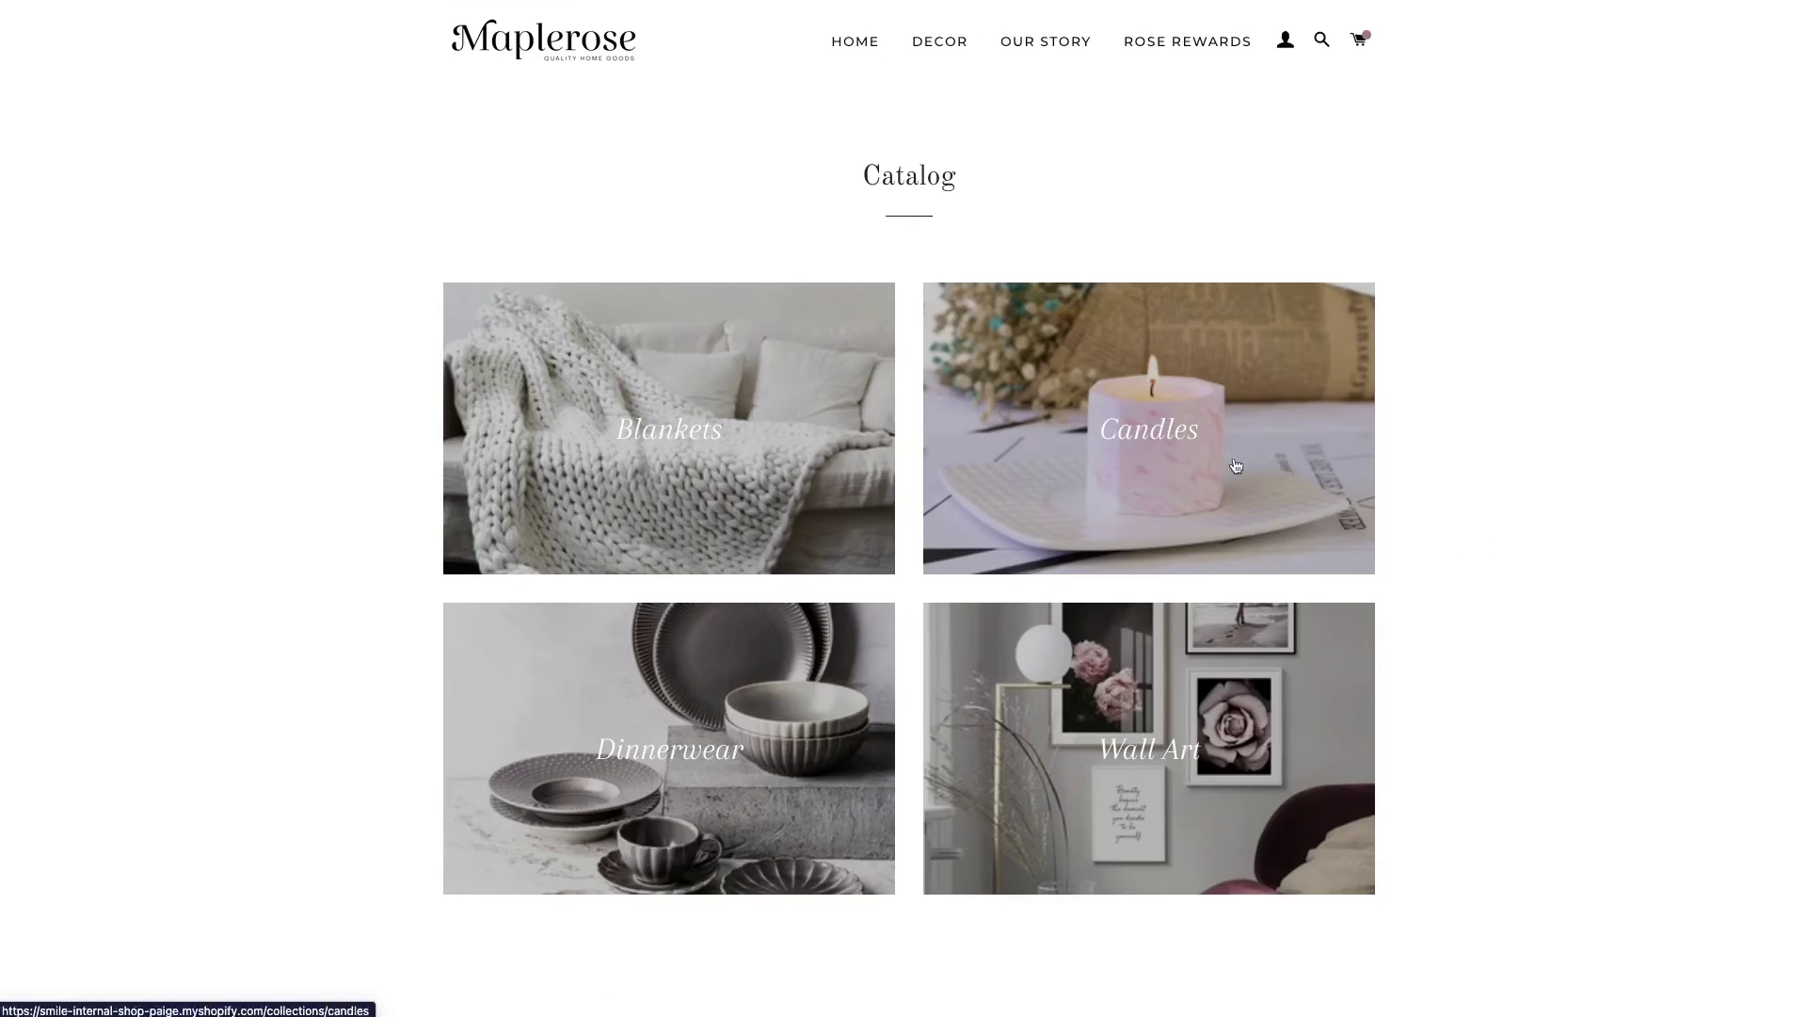
{"action": "left_click", "coordinate": [786, 767]}
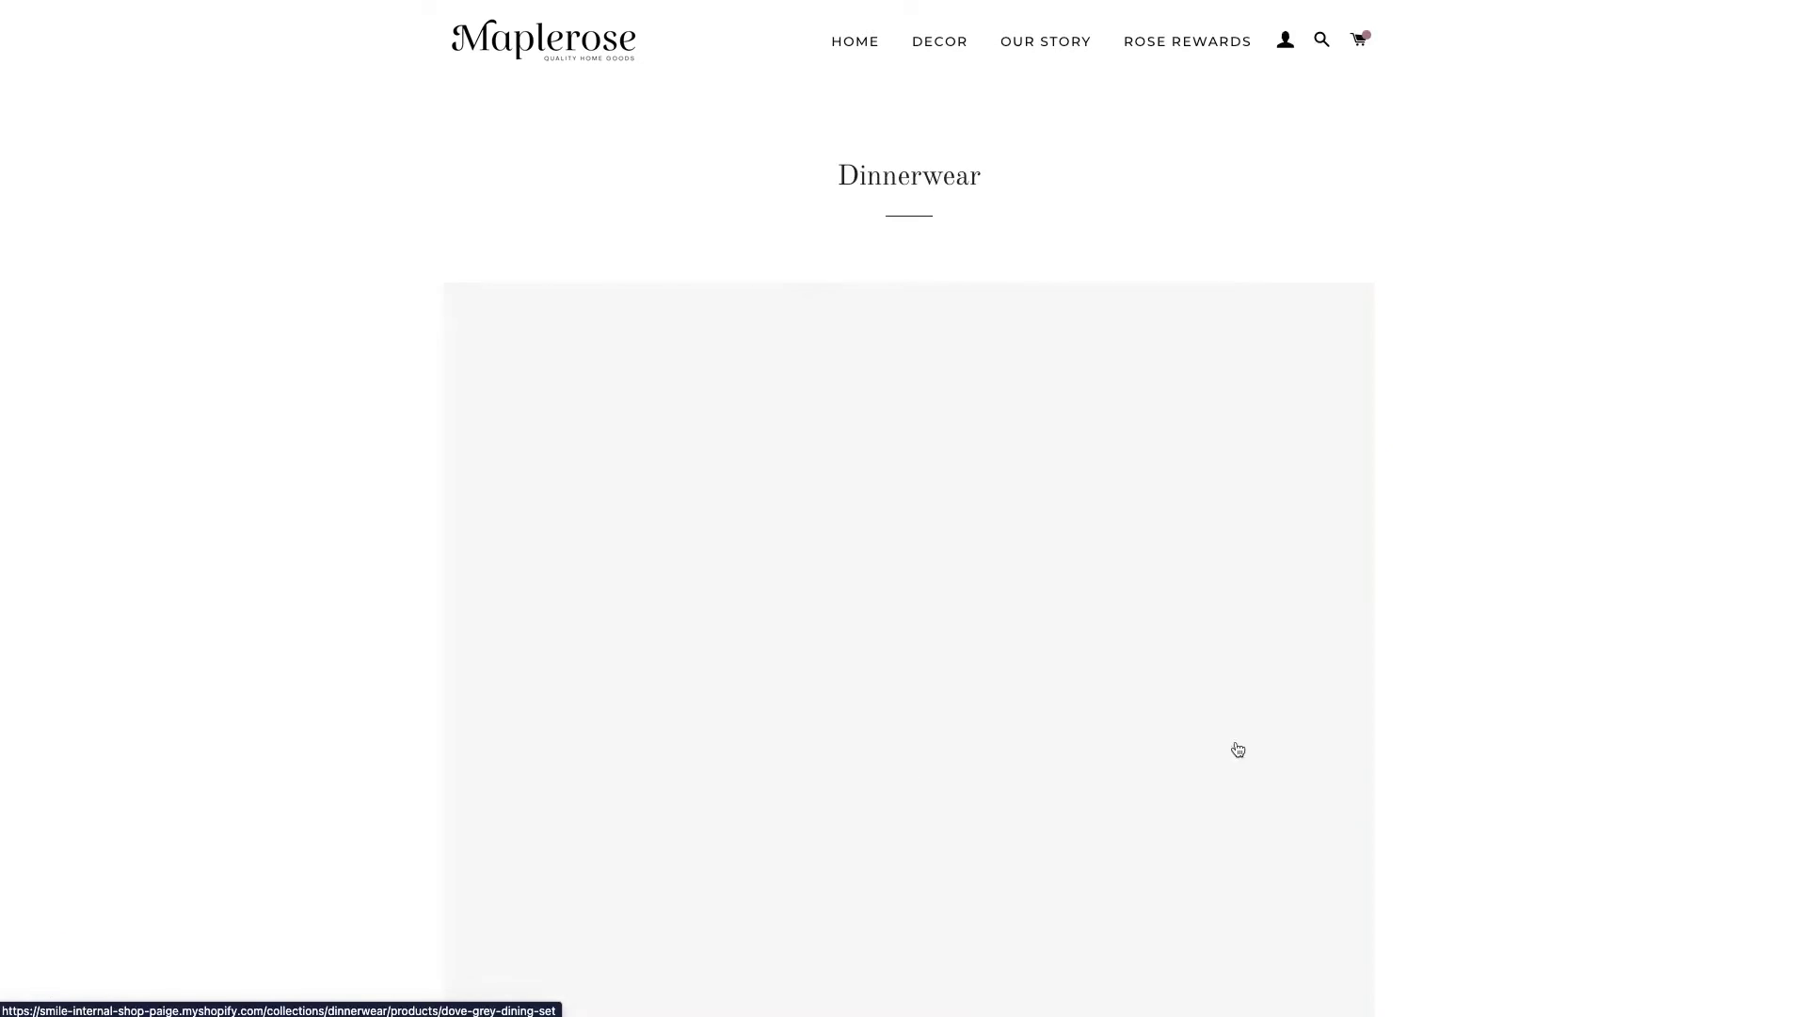
{"action": "scroll", "coordinate": [1256, 747], "scroll_direction": "down", "scroll_amount": 2}
{"action": "scroll", "coordinate": [1214, 740], "scroll_direction": "down", "scroll_amount": 3}
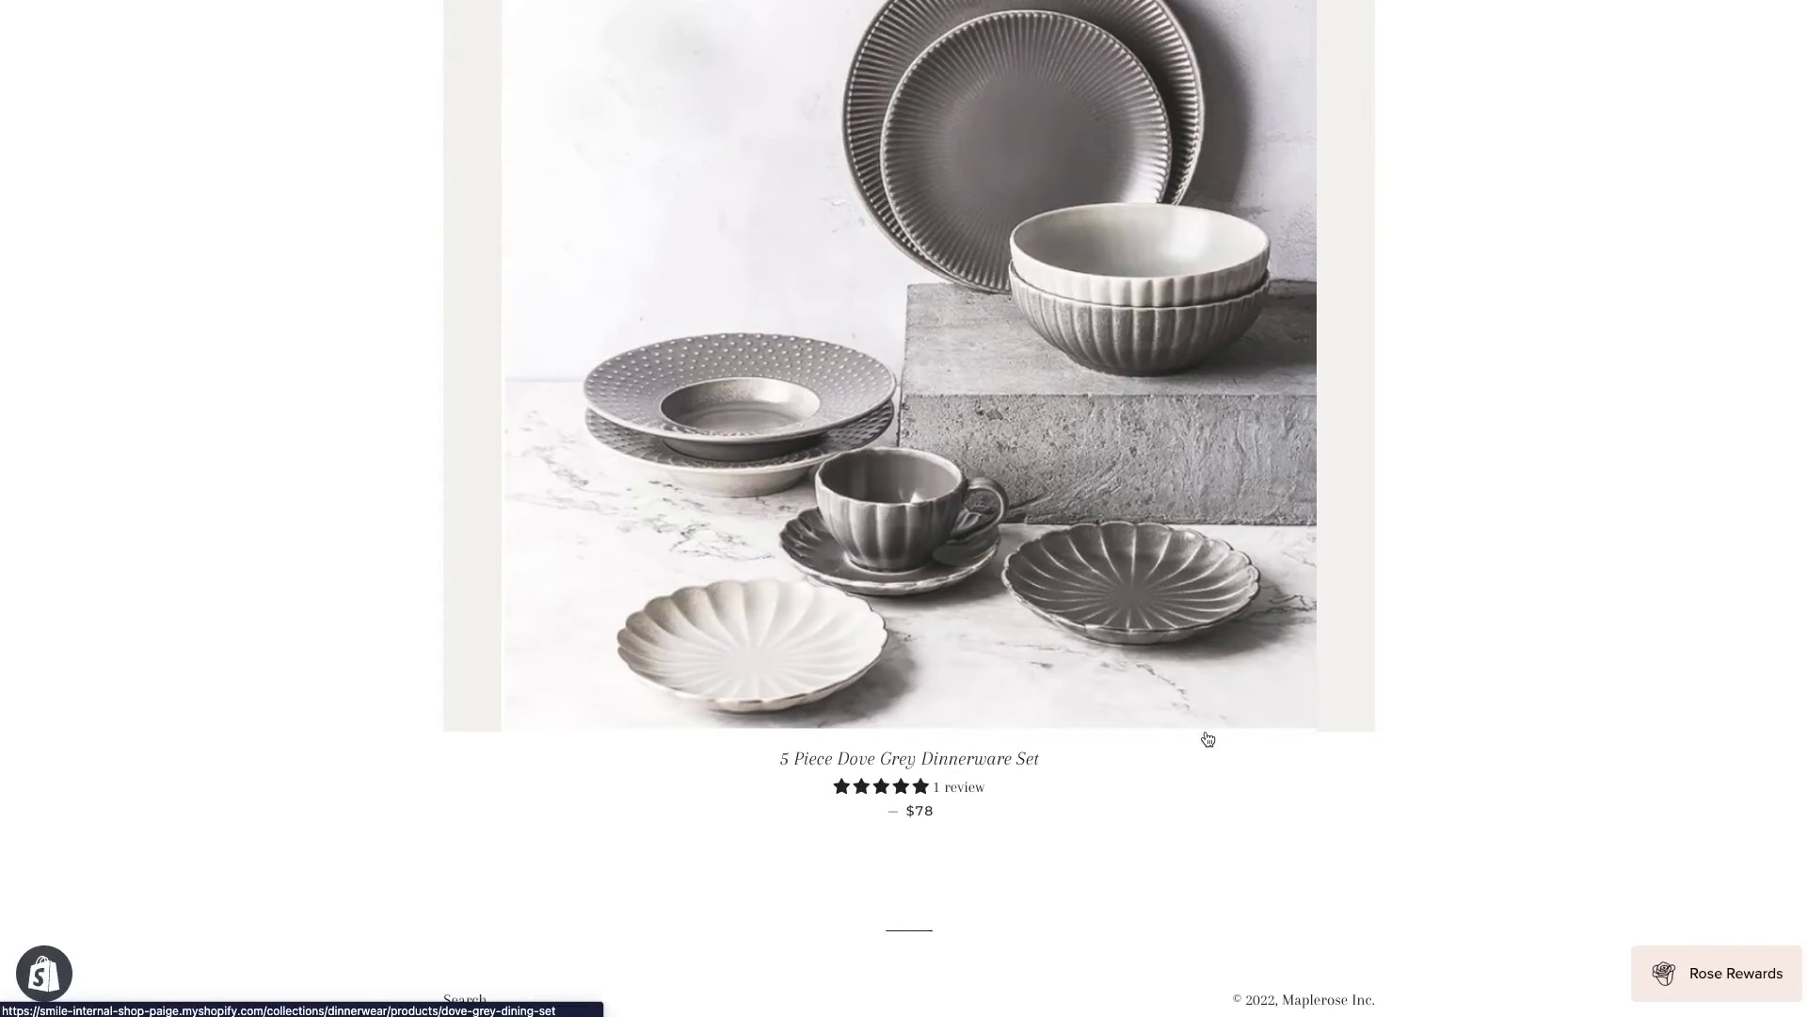
{"action": "scroll", "coordinate": [1210, 739], "scroll_direction": "up", "scroll_amount": 5}
{"action": "left_click", "coordinate": [938, 41]}
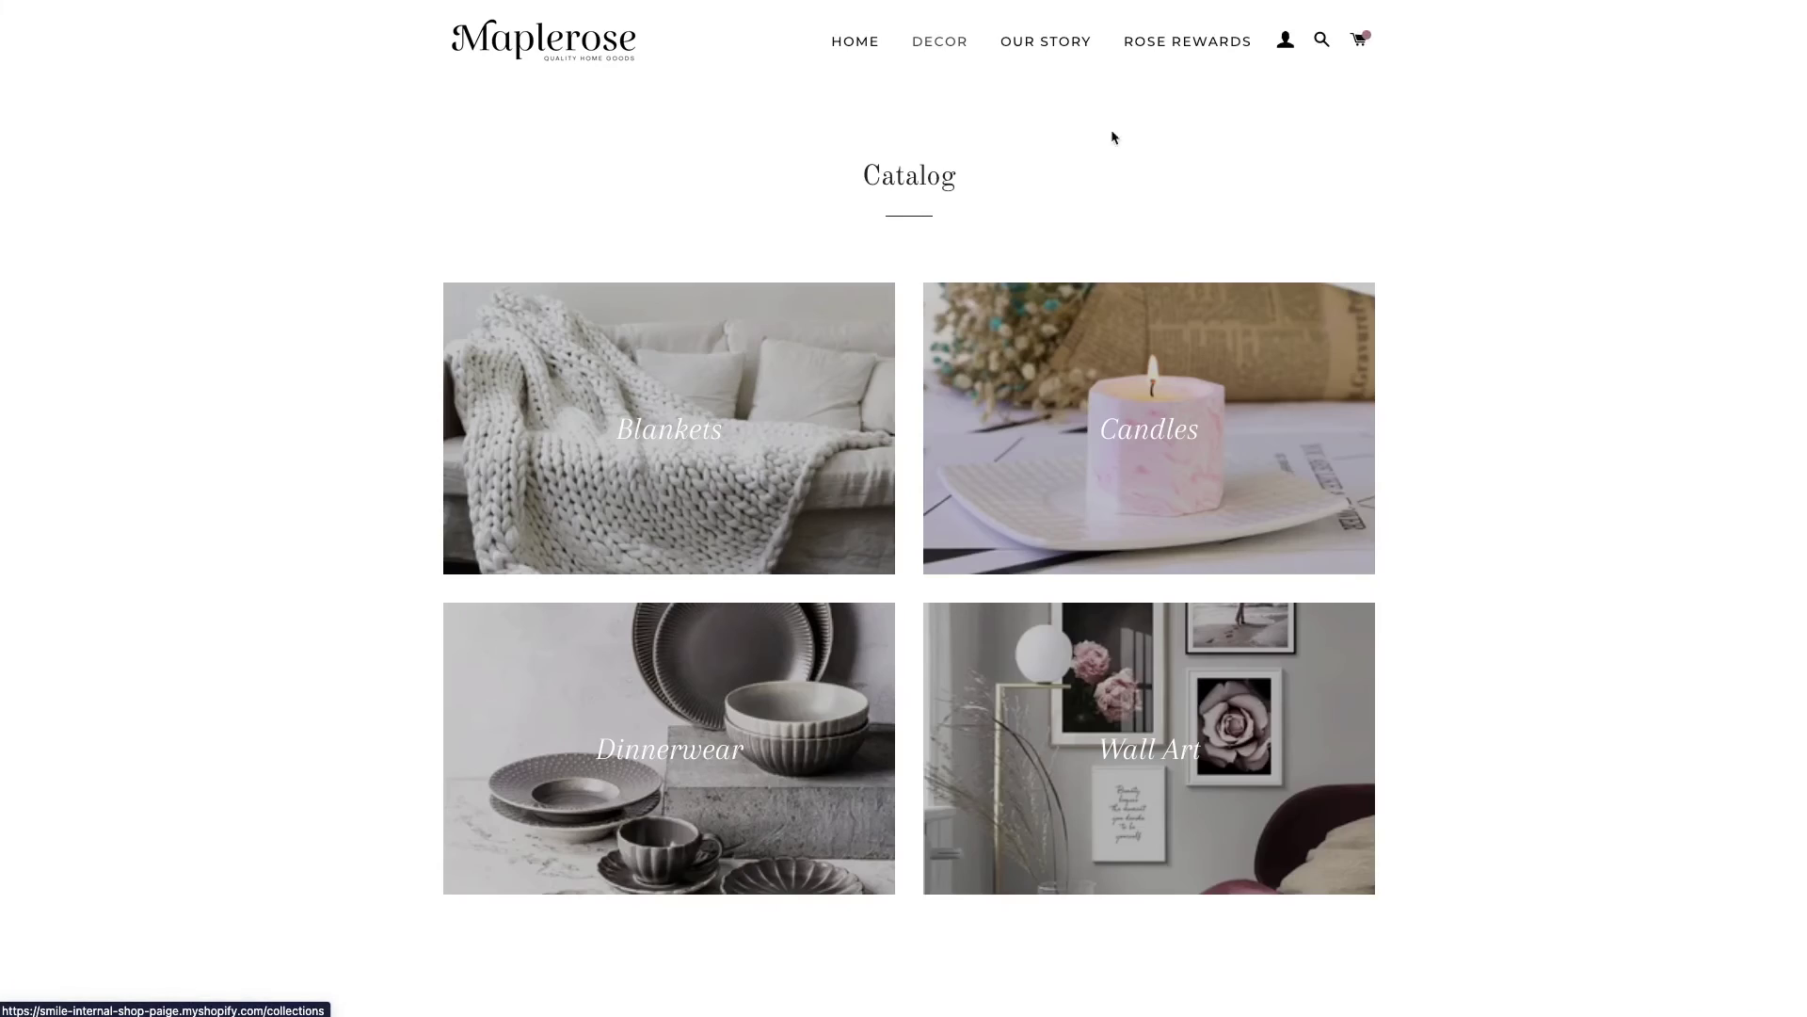
{"action": "left_click", "coordinate": [1242, 750]}
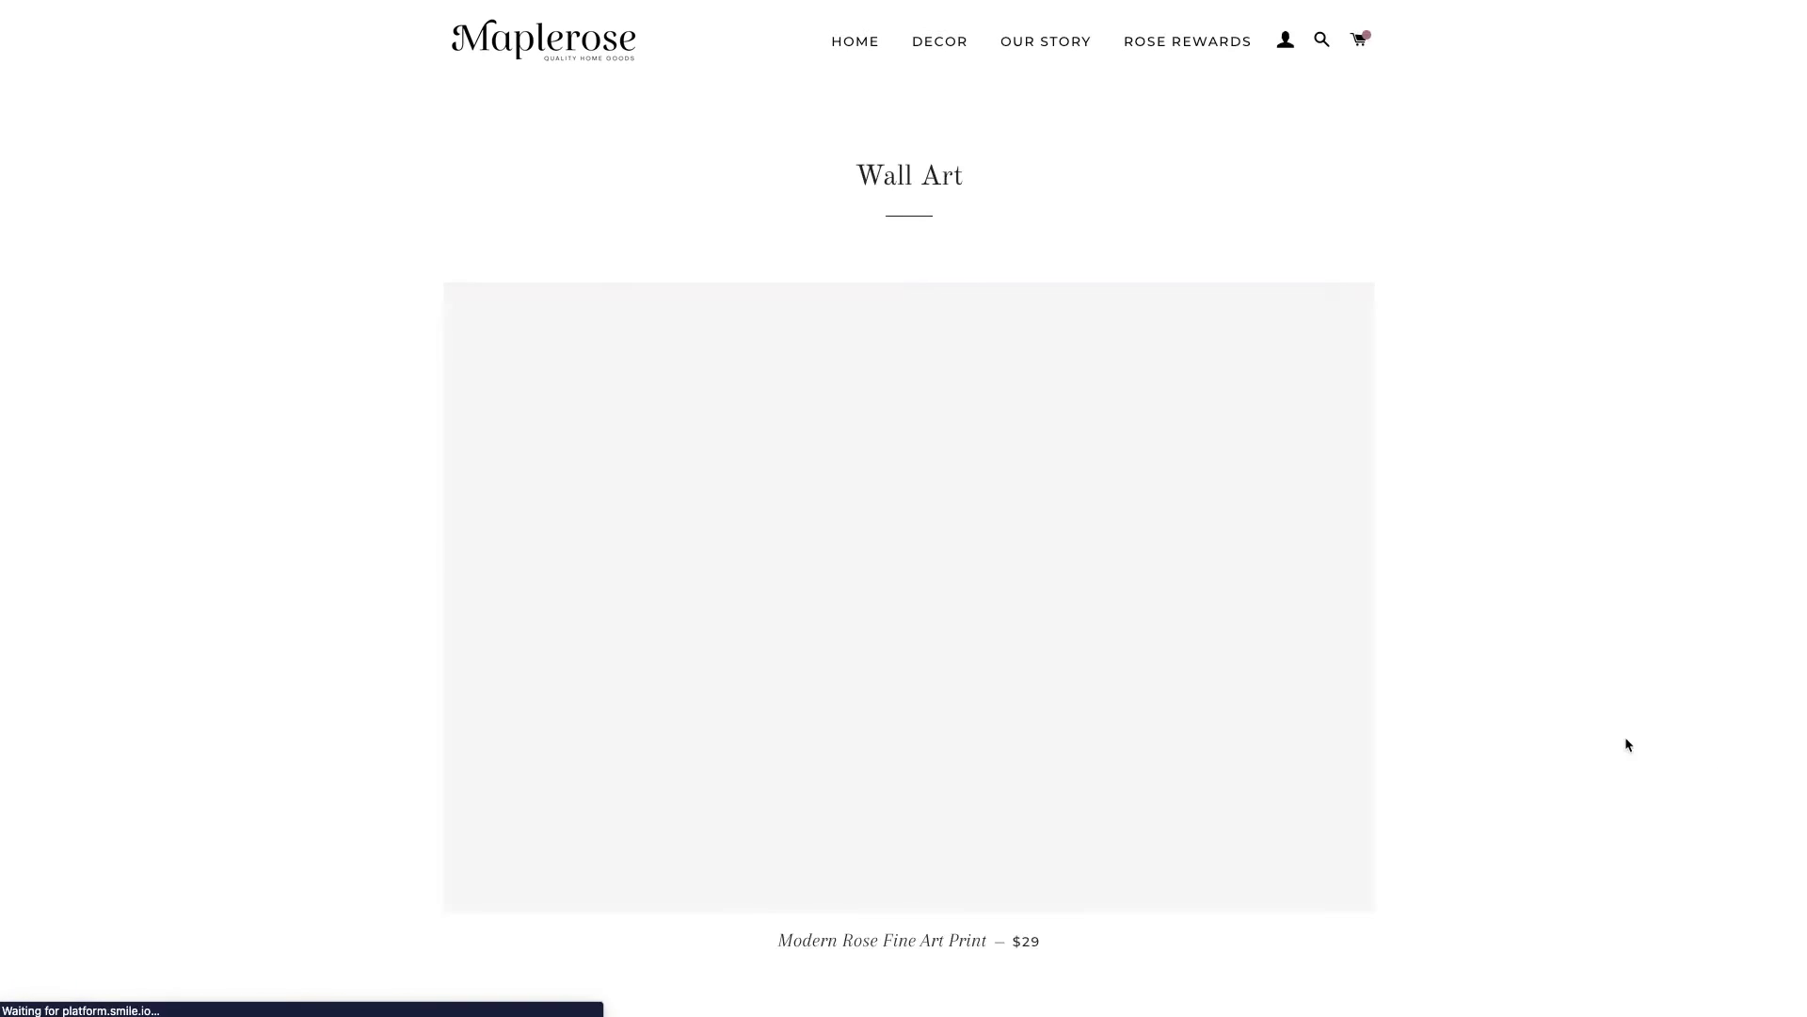
{"action": "scroll", "coordinate": [1610, 737], "scroll_direction": "down", "scroll_amount": 3}
{"action": "scroll", "coordinate": [1611, 737], "scroll_direction": "up", "scroll_amount": 3}
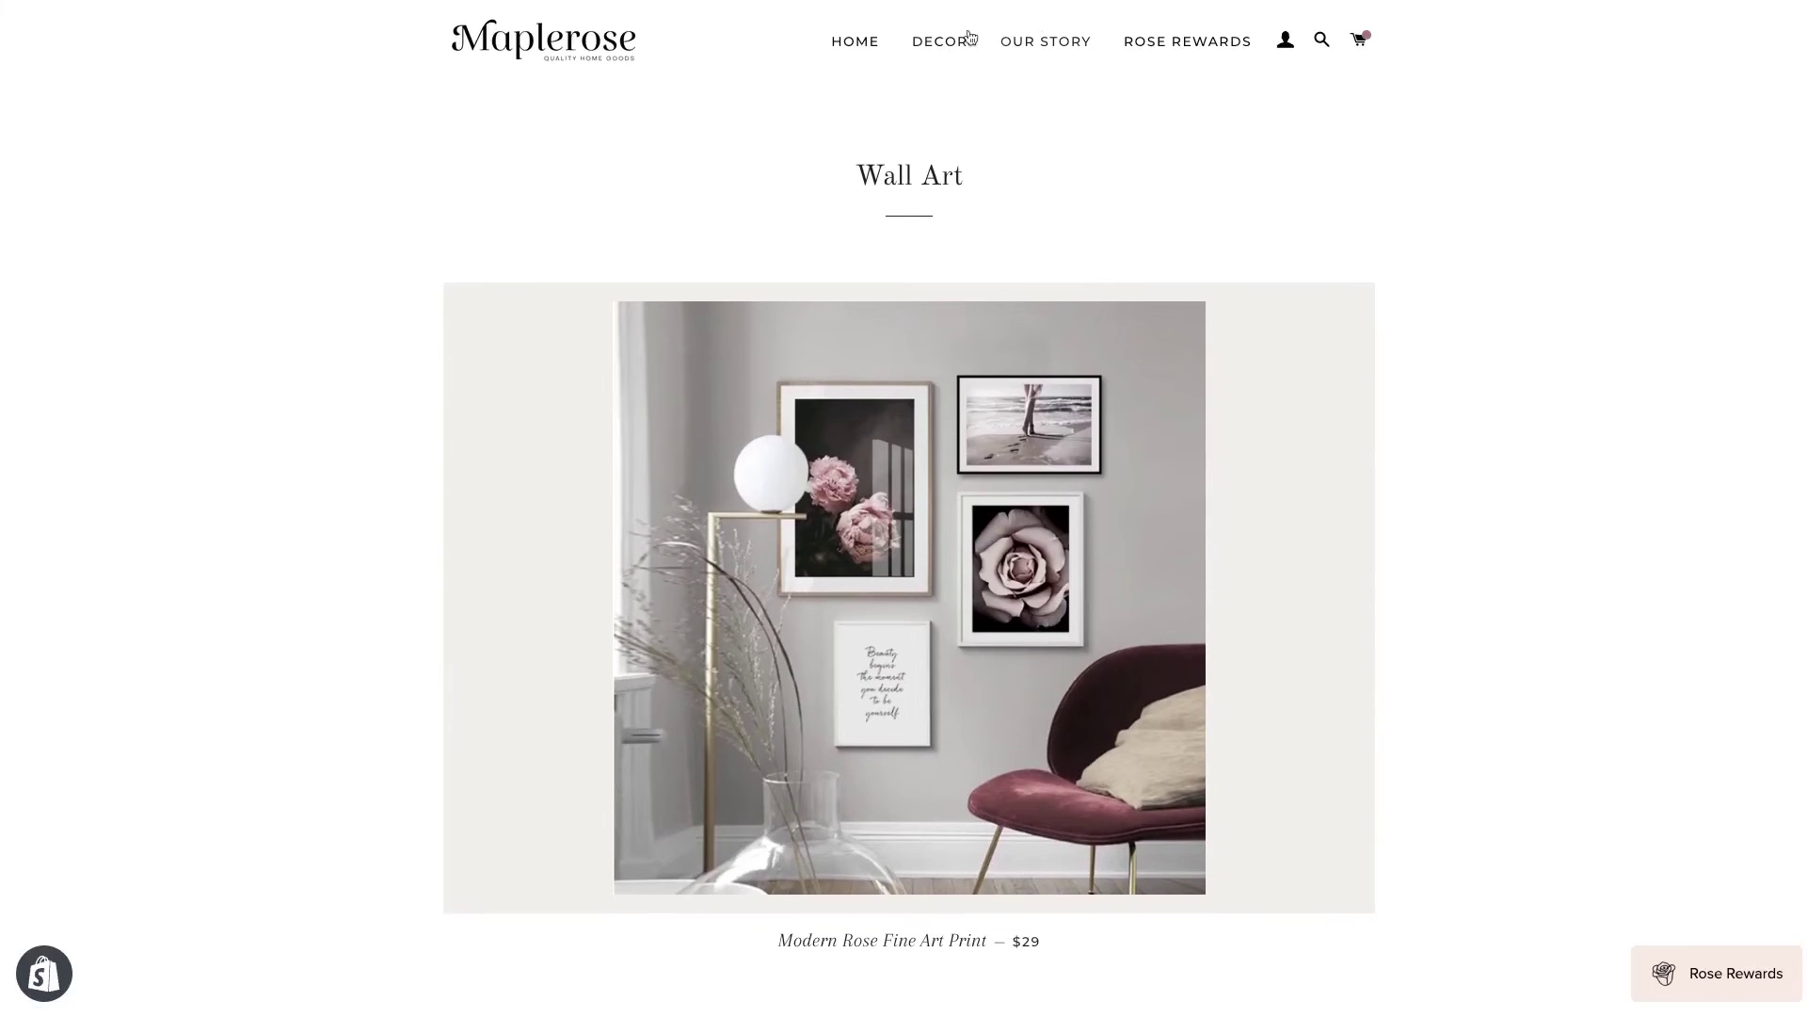
Browse the Candles collection, then open Blankets showing the $58 Oversized Cable Knit Throw.
{"action": "key", "text": "alt+Left"}
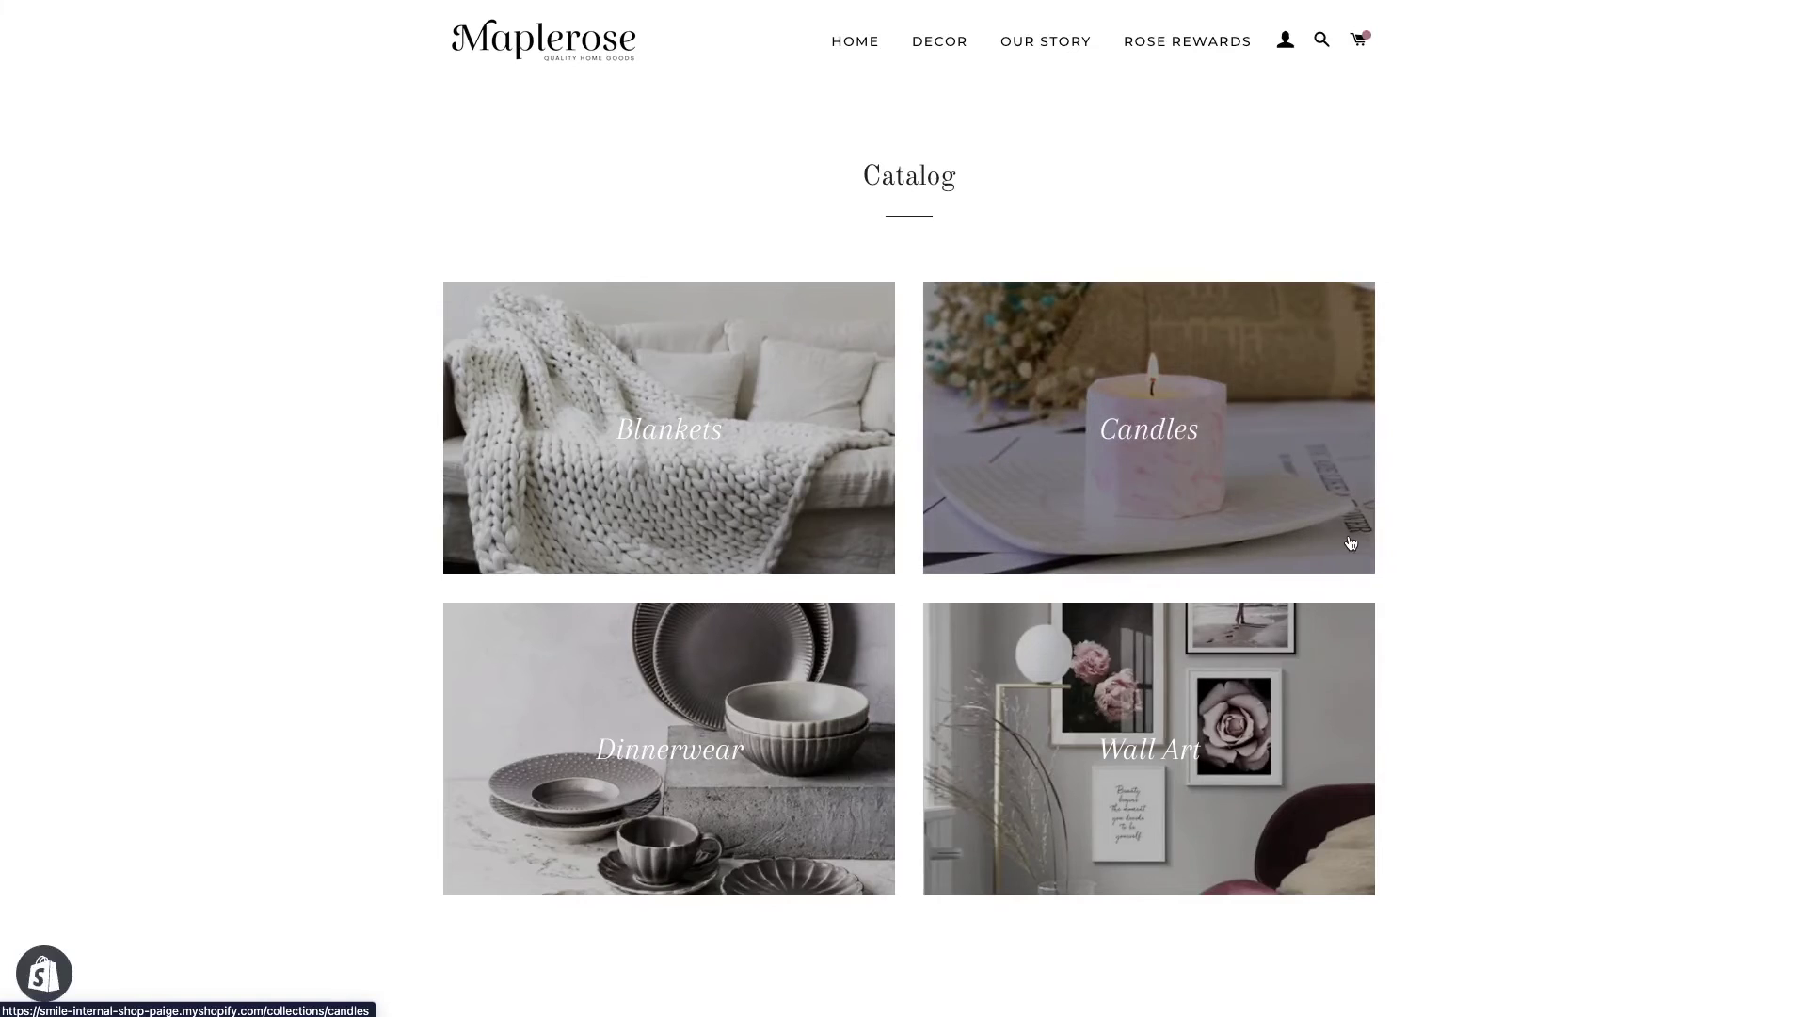
{"action": "left_click", "coordinate": [1351, 544]}
{"action": "scroll", "coordinate": [1409, 613], "scroll_direction": "down", "scroll_amount": 3}
{"action": "scroll", "coordinate": [1409, 613], "scroll_direction": "up", "scroll_amount": 3}
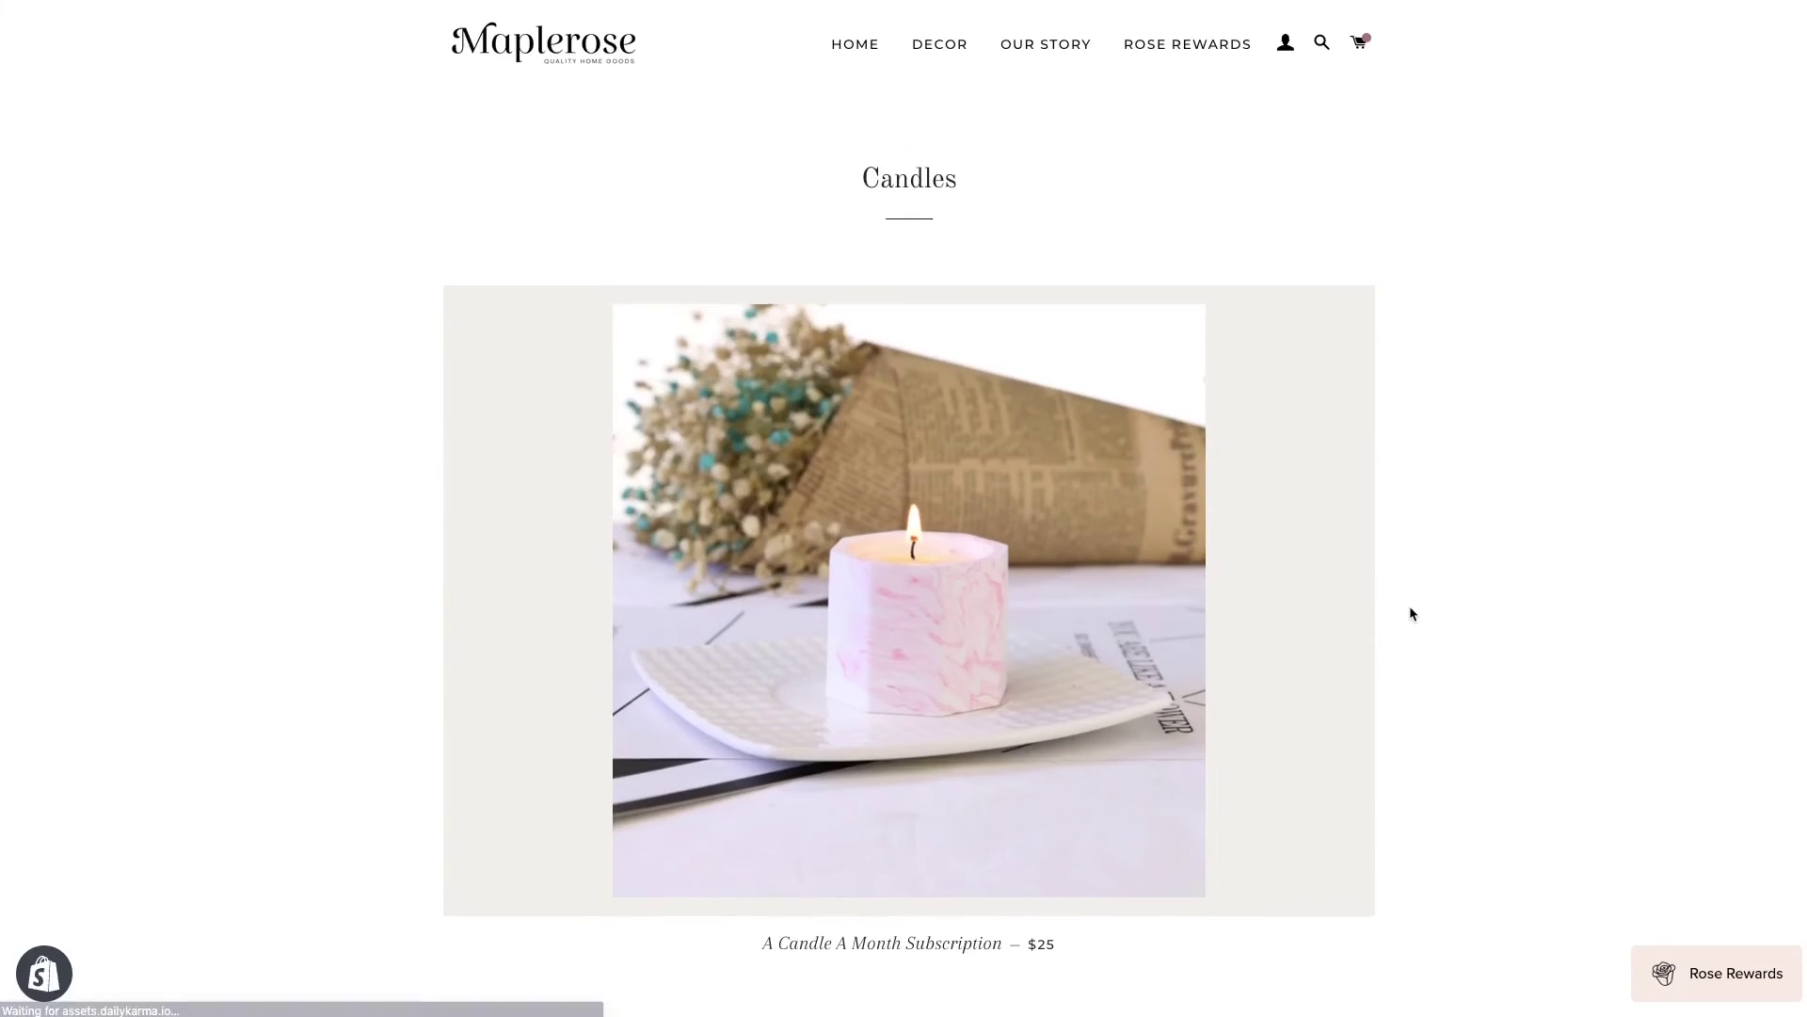
{"action": "left_click", "coordinate": [940, 42]}
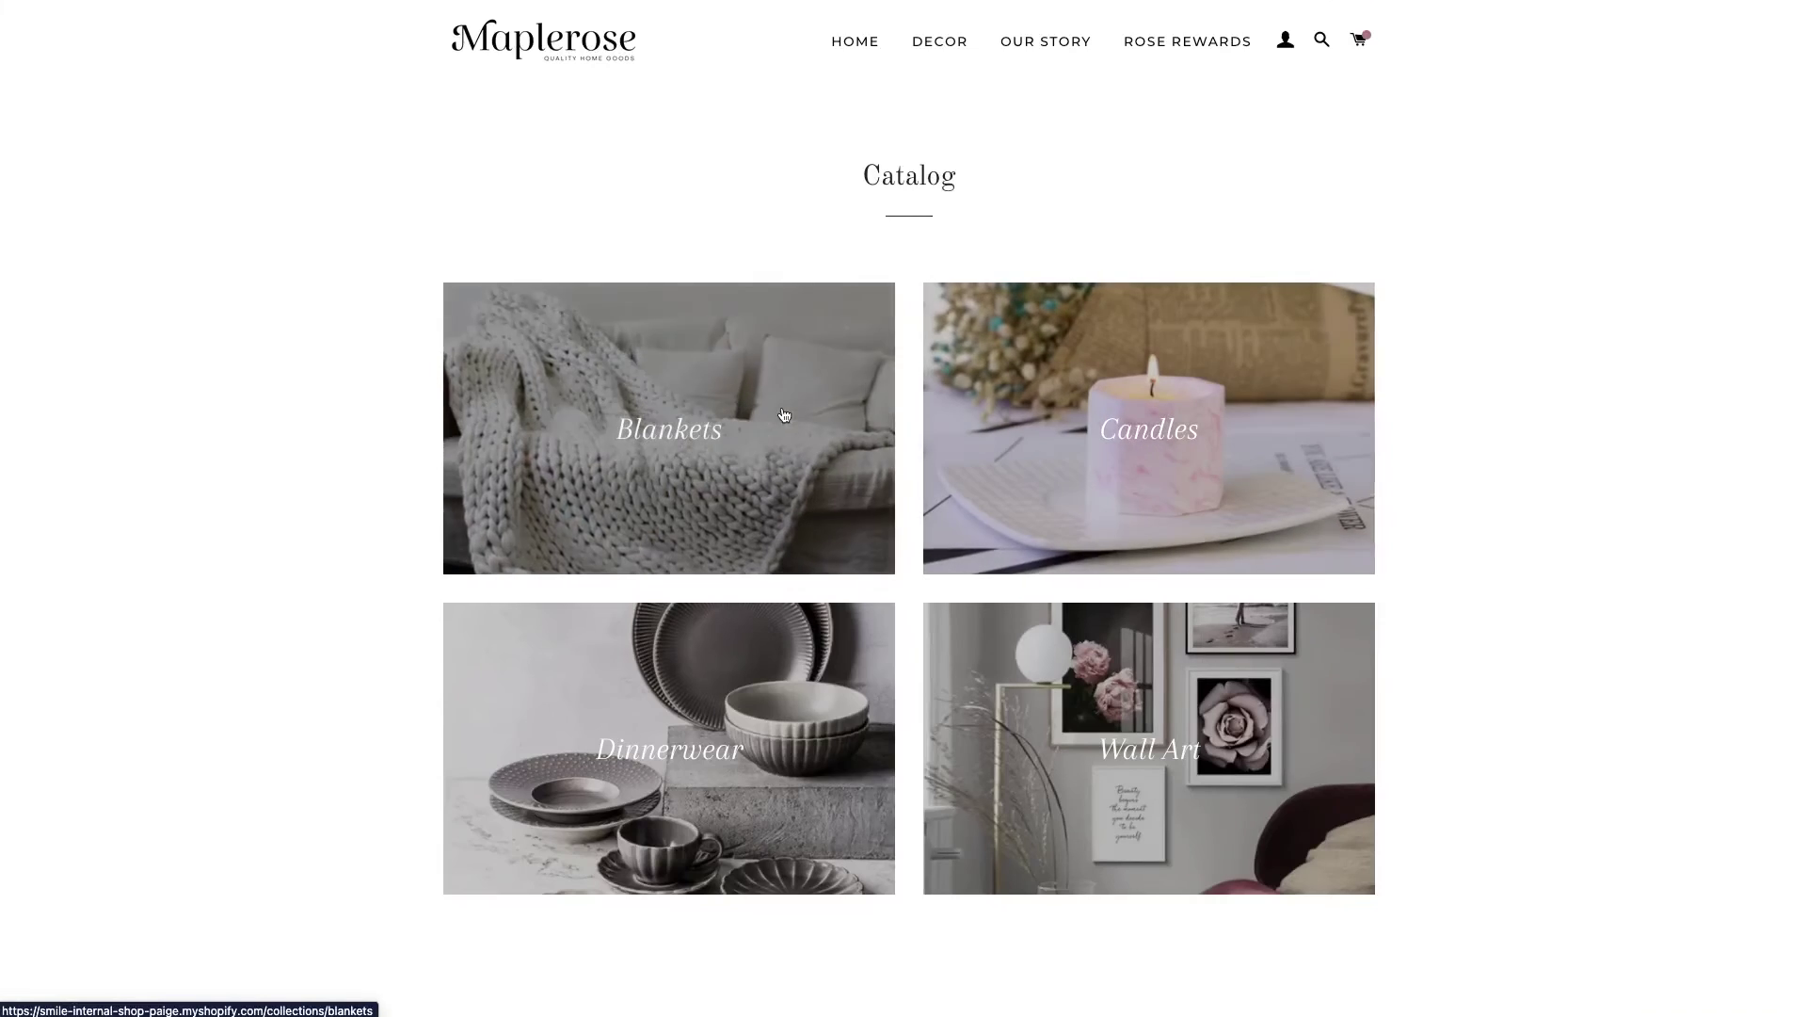
{"action": "left_click", "coordinate": [669, 428]}
{"action": "scroll", "coordinate": [1533, 516], "scroll_direction": "down", "scroll_amount": 3}
{"action": "scroll", "coordinate": [1545, 524], "scroll_direction": "up", "scroll_amount": 2}
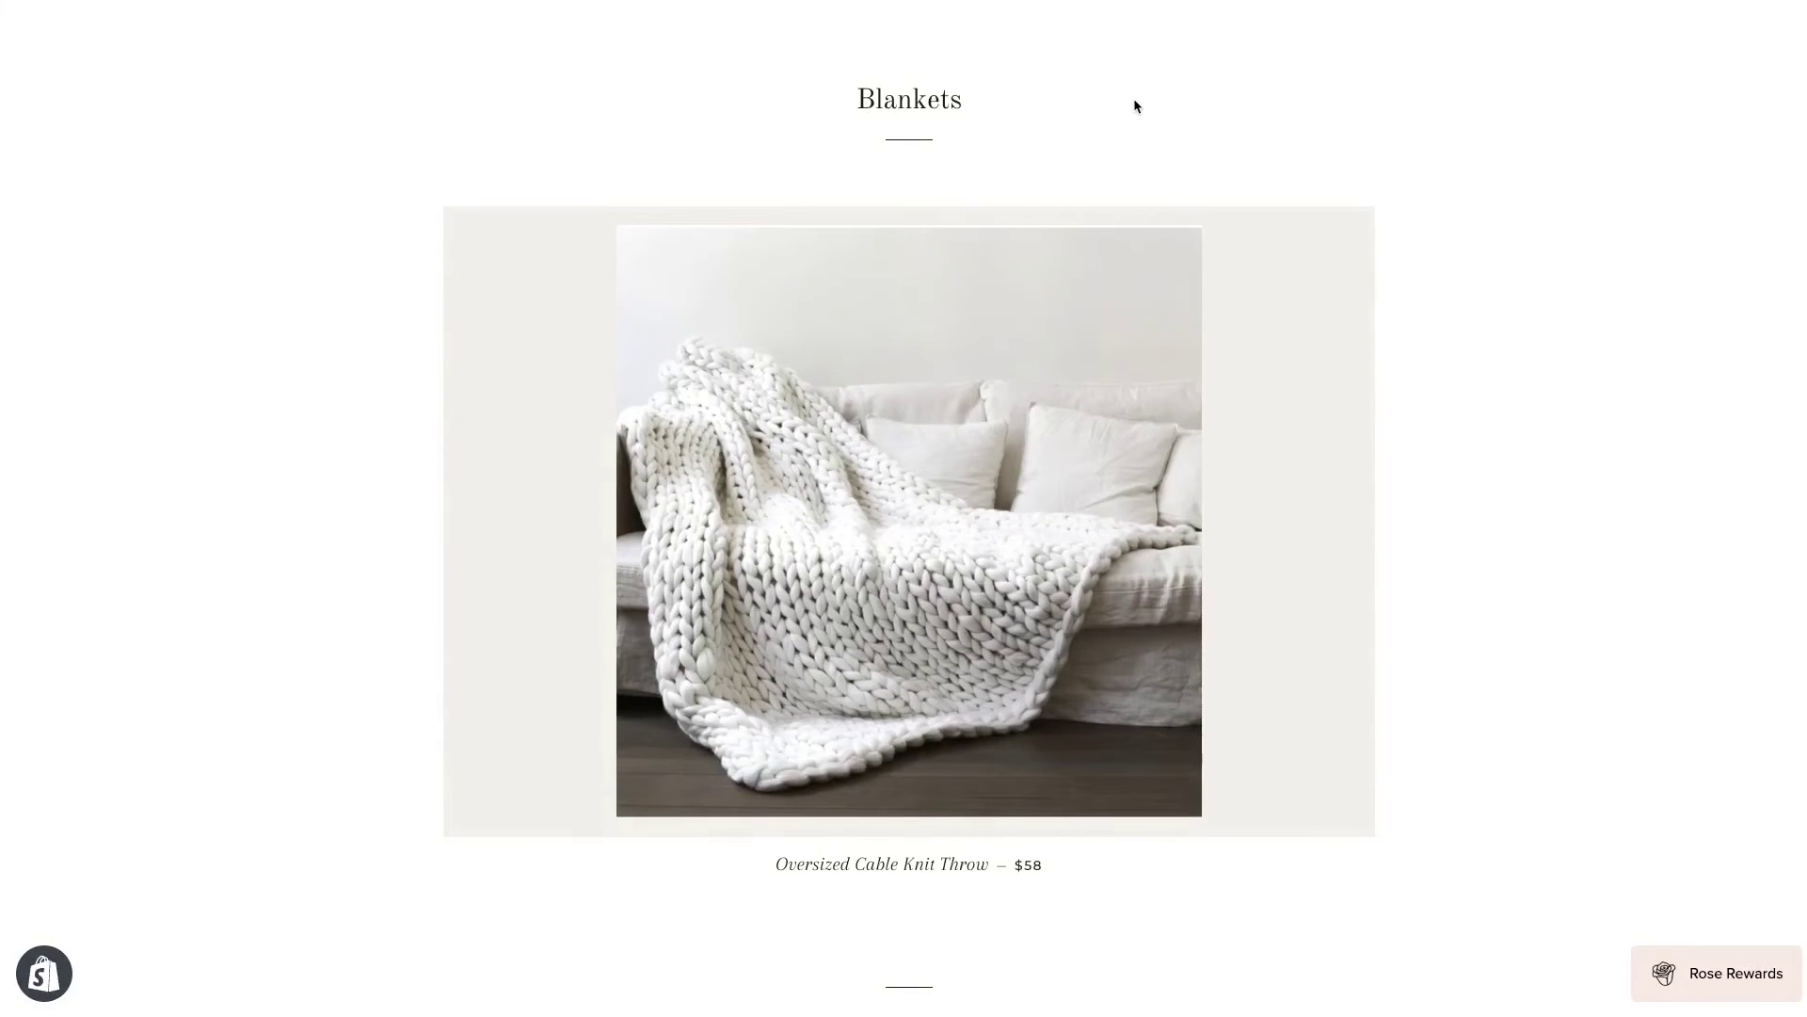
Redeem the Free Hanging Flower Pot coupon for 1,200 Petal Points in Rose Rewards and add it to the cart.
{"action": "left_click", "coordinate": [1755, 981]}
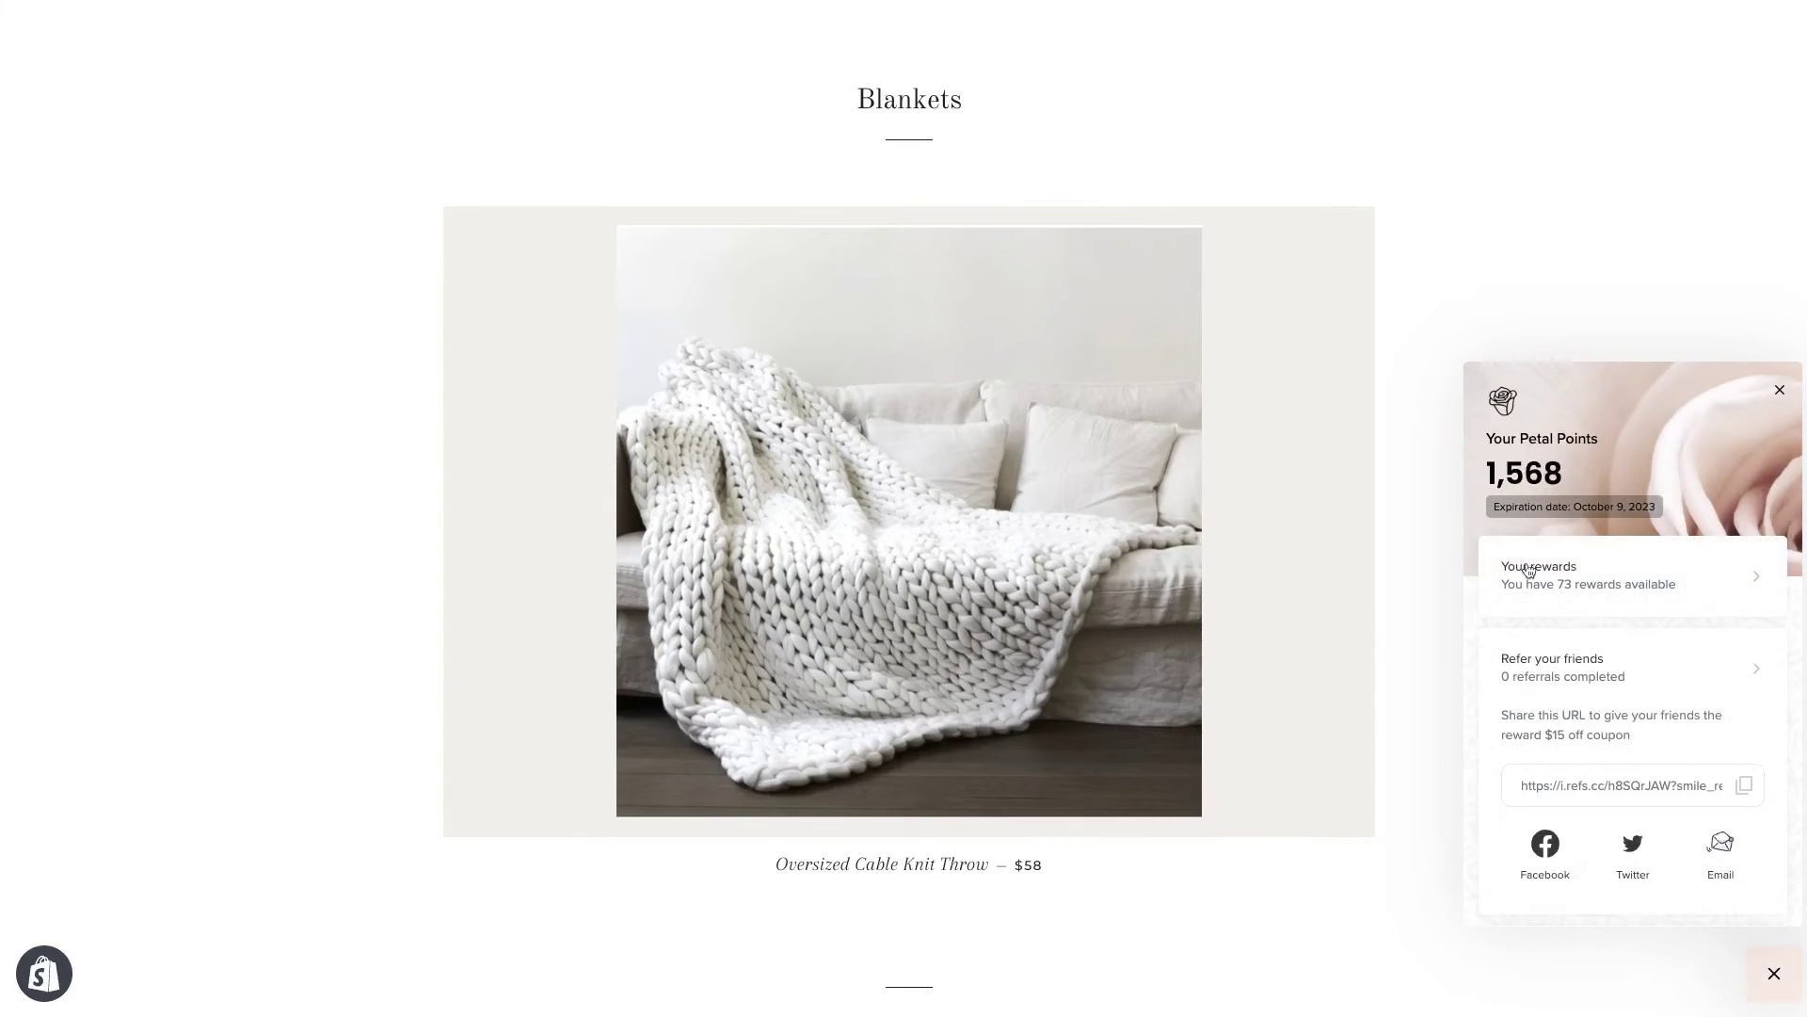
{"action": "scroll", "coordinate": [1644, 721], "scroll_direction": "down", "scroll_amount": 2}
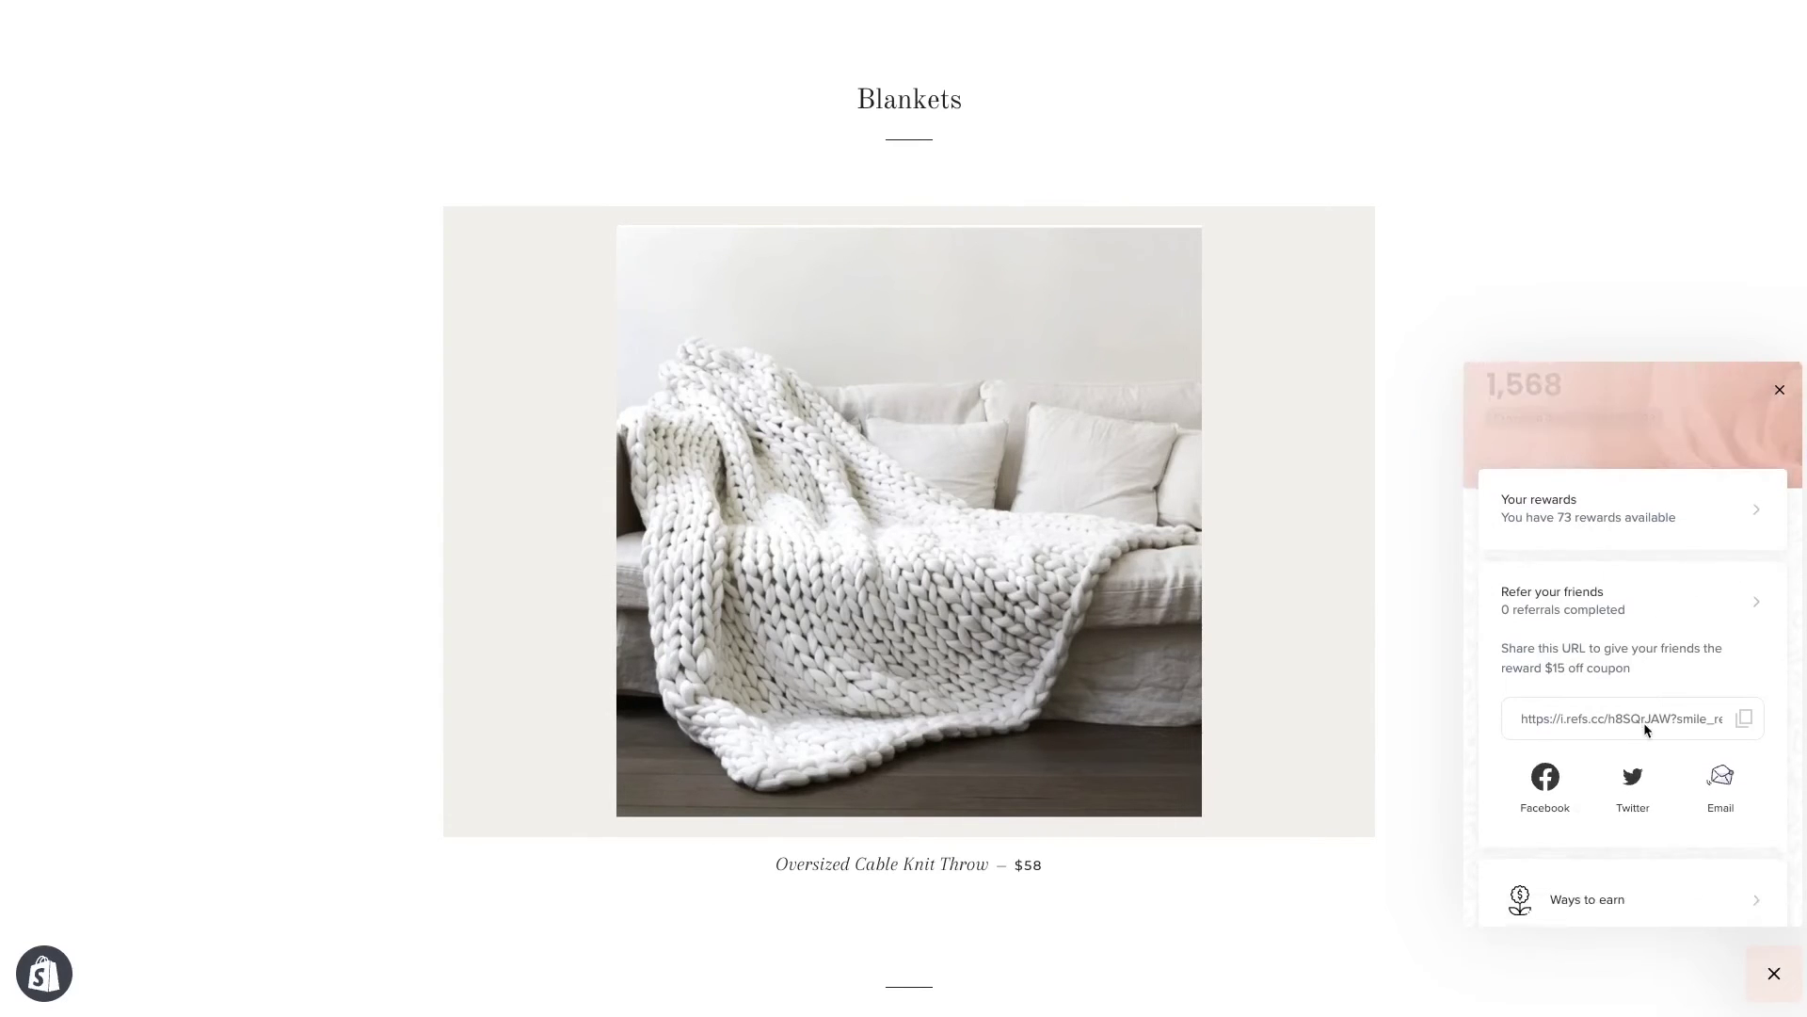
{"action": "scroll", "coordinate": [1657, 697], "scroll_direction": "up", "scroll_amount": 2}
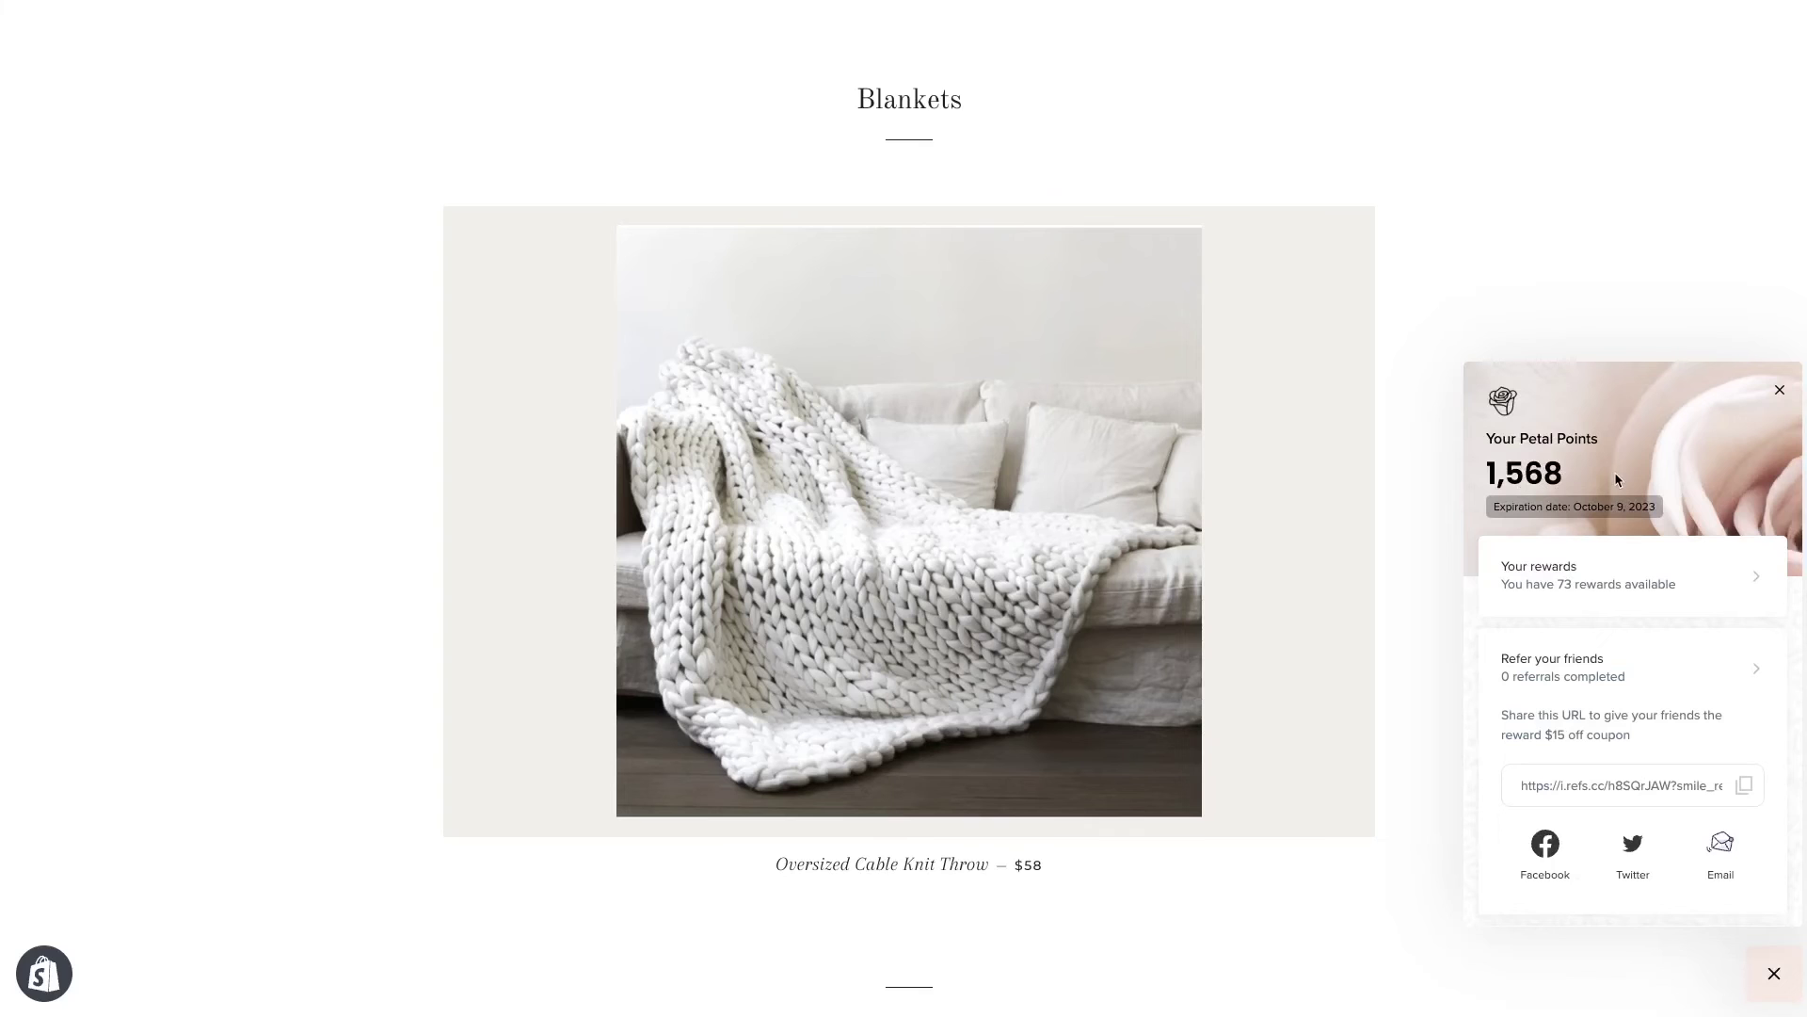
{"action": "scroll", "coordinate": [1652, 630], "scroll_direction": "down", "scroll_amount": 2}
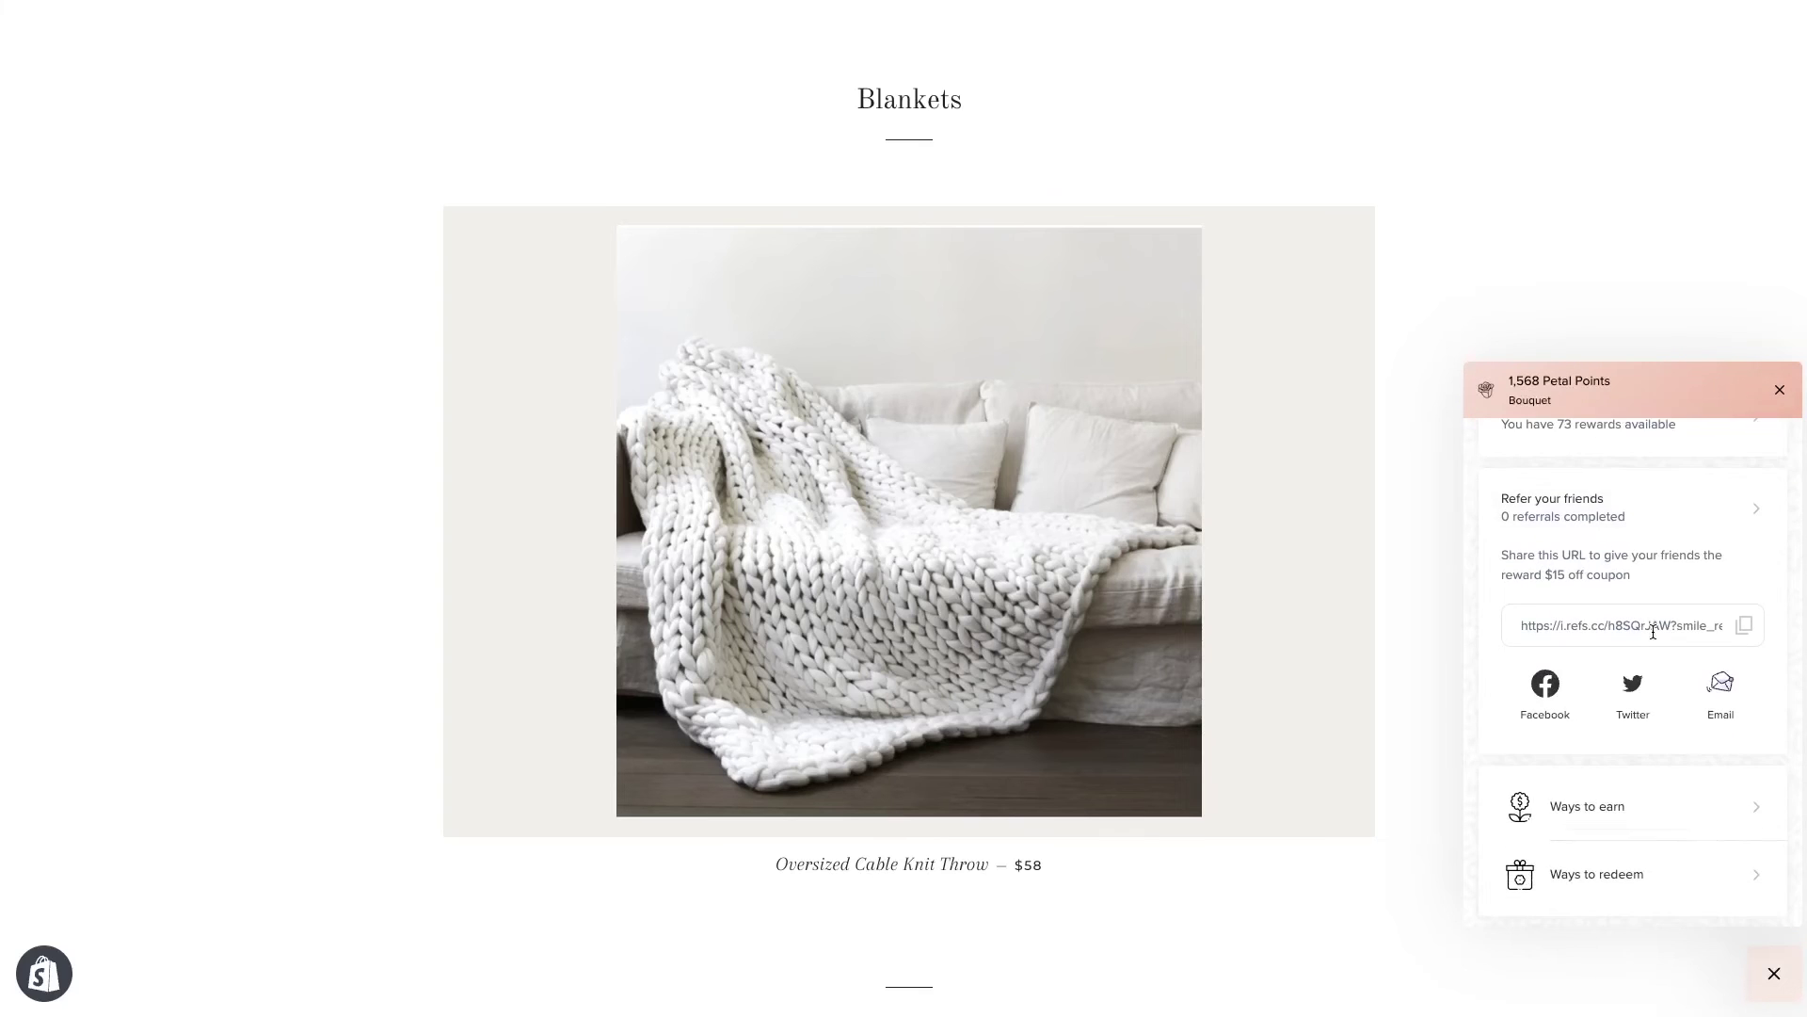
{"action": "scroll", "coordinate": [1653, 629], "scroll_direction": "down", "scroll_amount": 2}
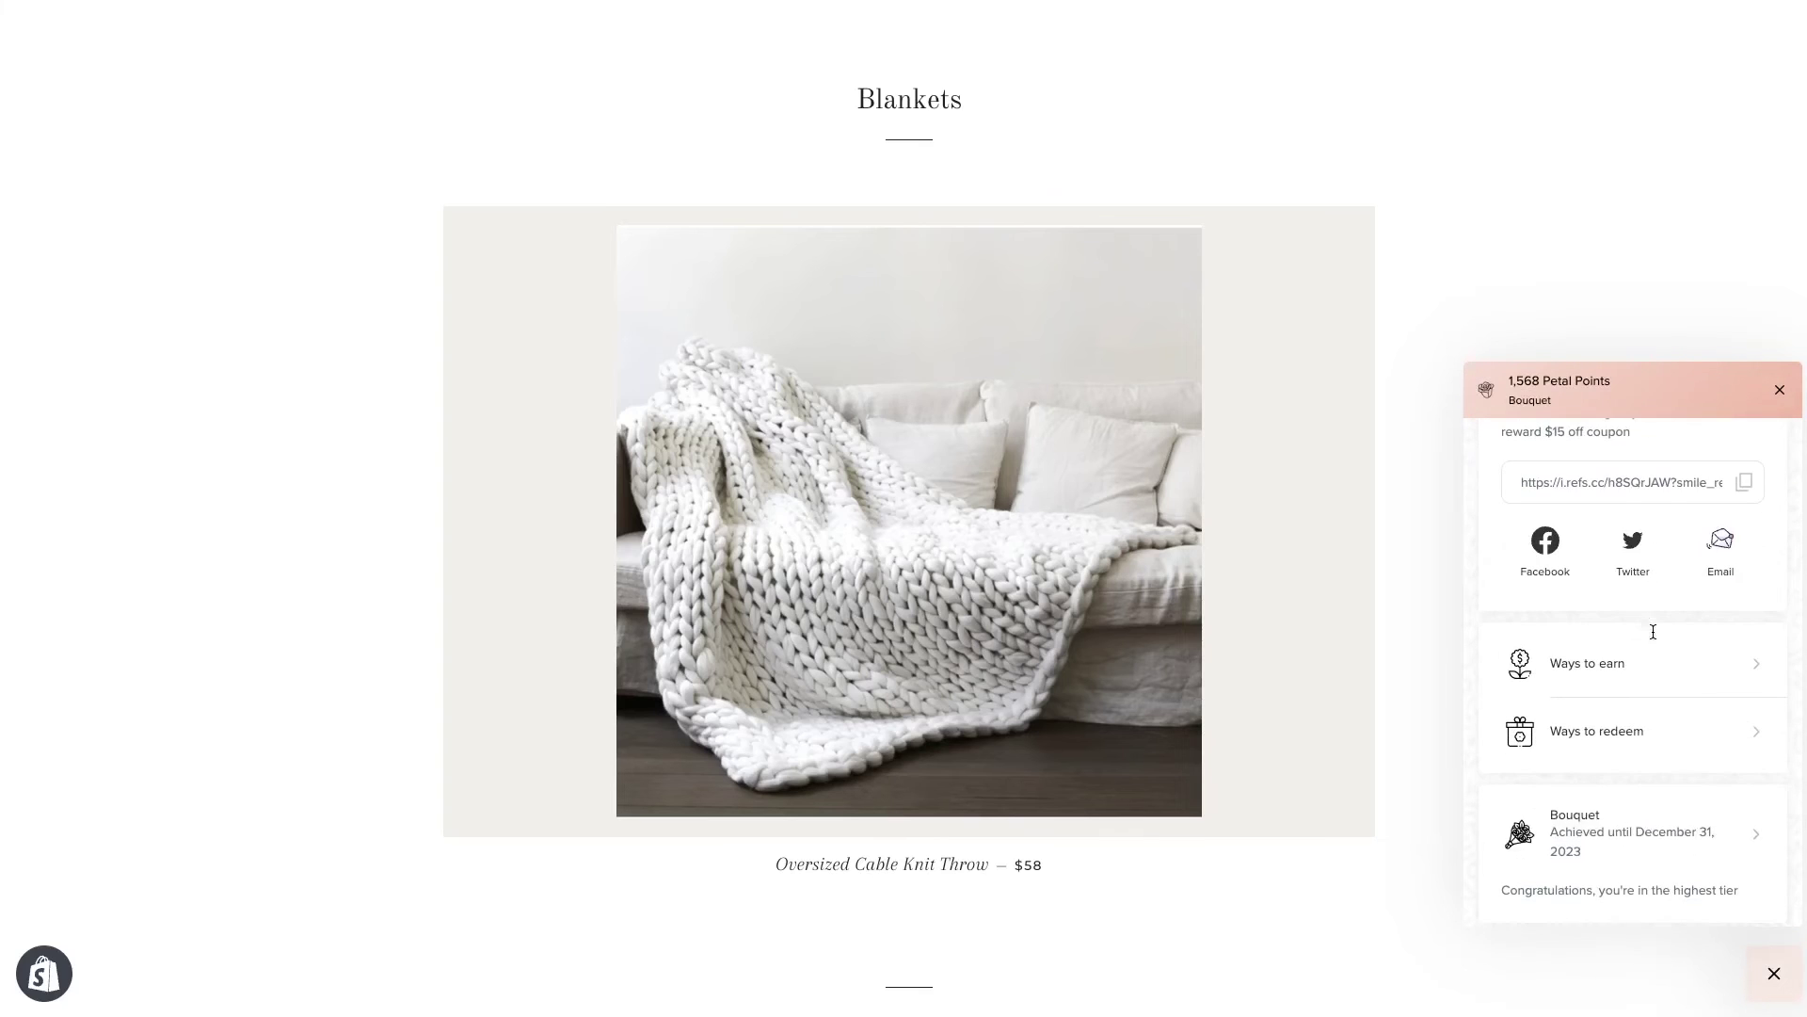
{"action": "left_click", "coordinate": [1639, 749]}
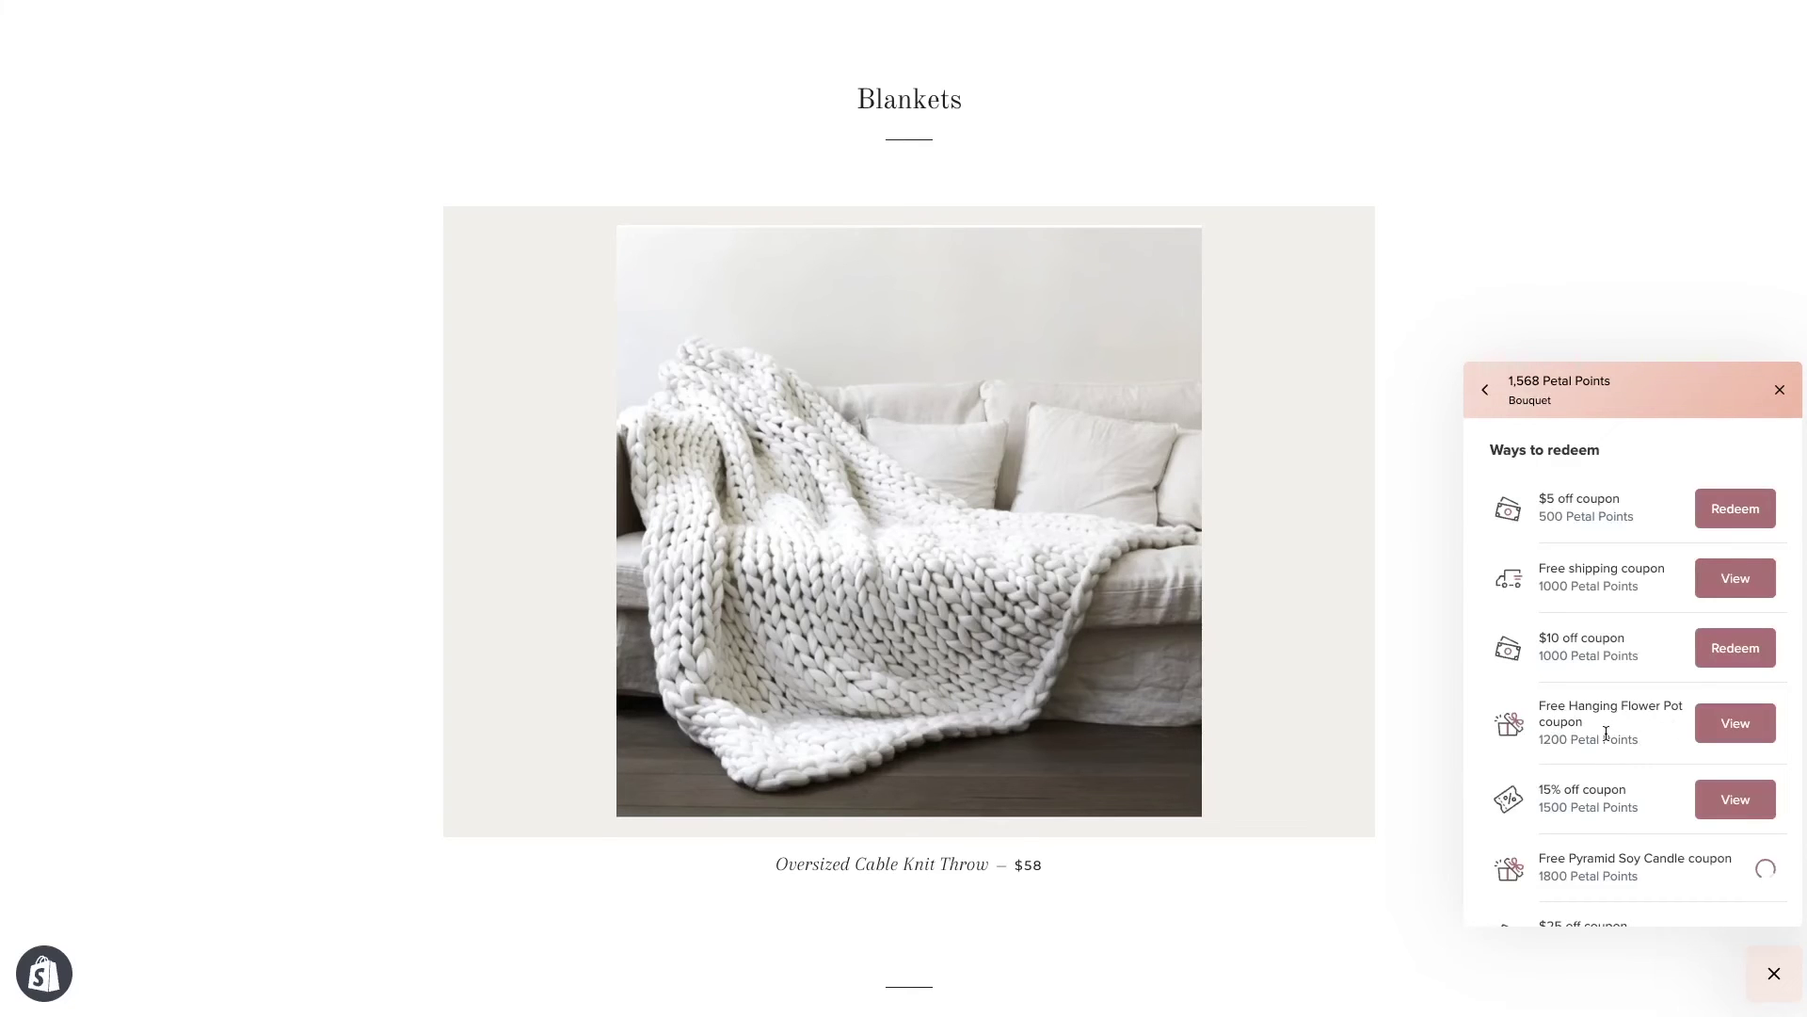
{"action": "left_click", "coordinate": [1760, 723]}
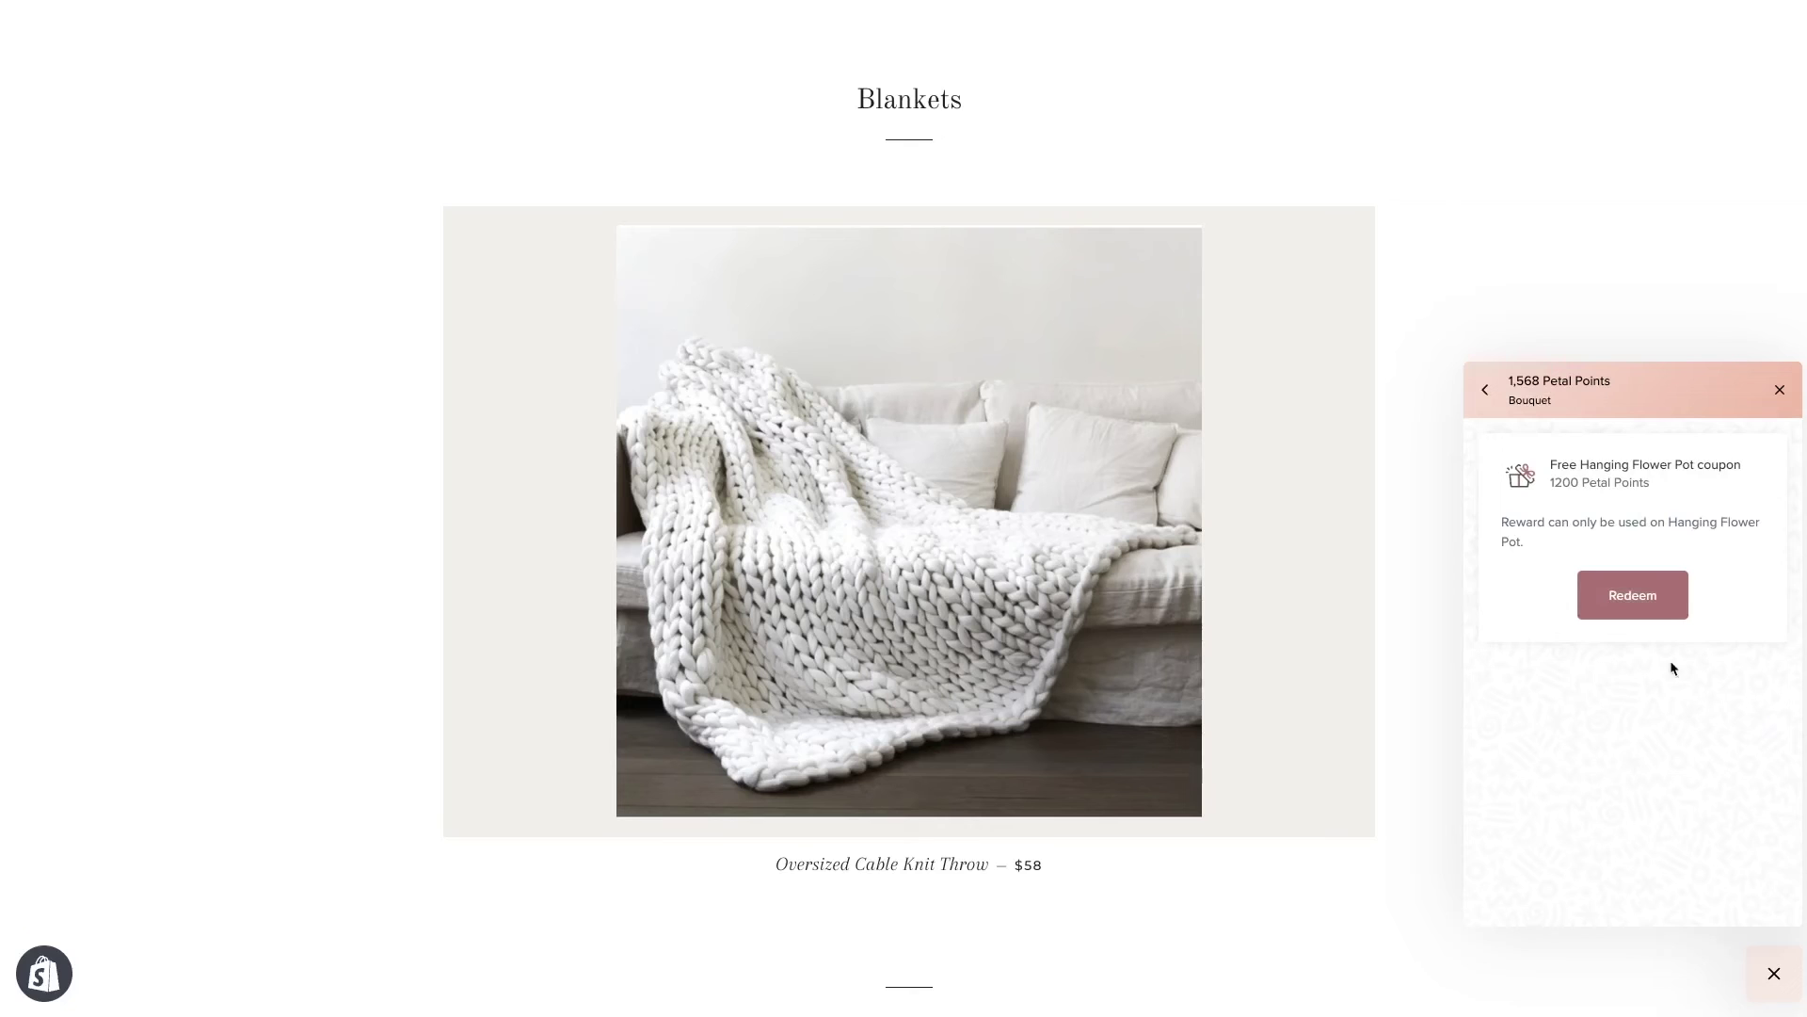
{"action": "left_click", "coordinate": [1648, 608]}
{"action": "left_click", "coordinate": [1726, 693]}
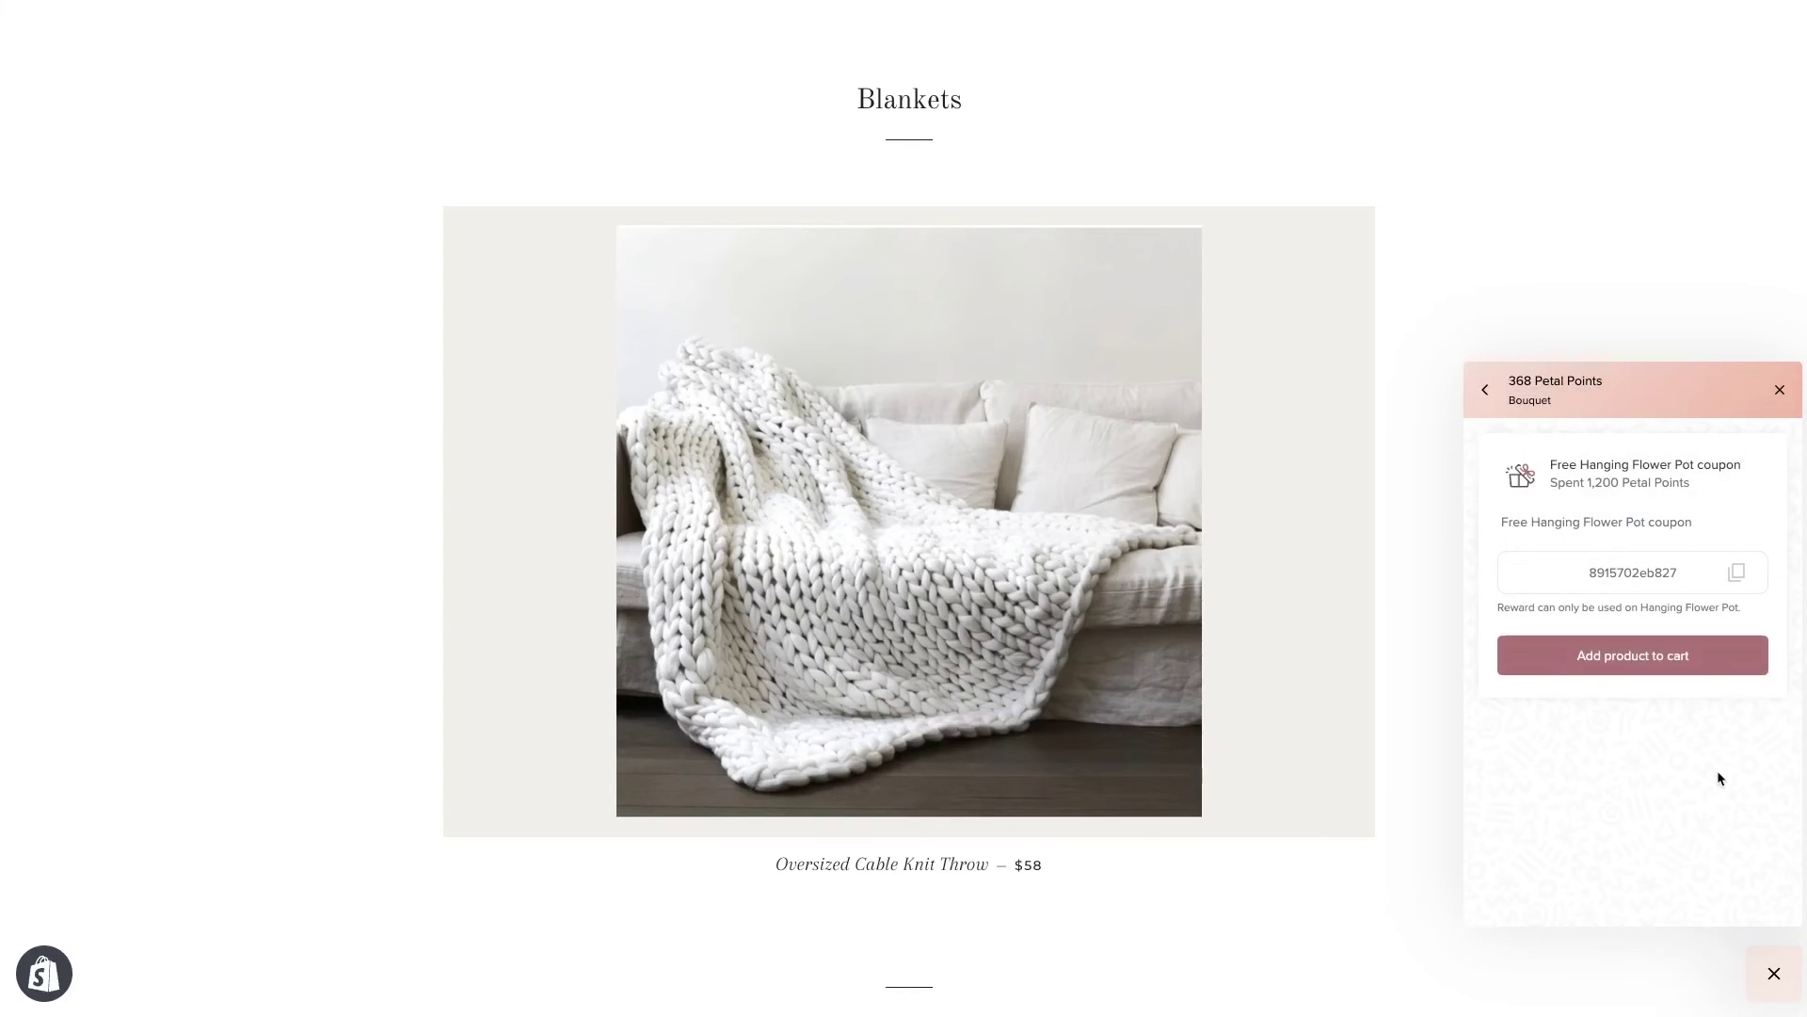
{"action": "left_click", "coordinate": [1609, 665]}
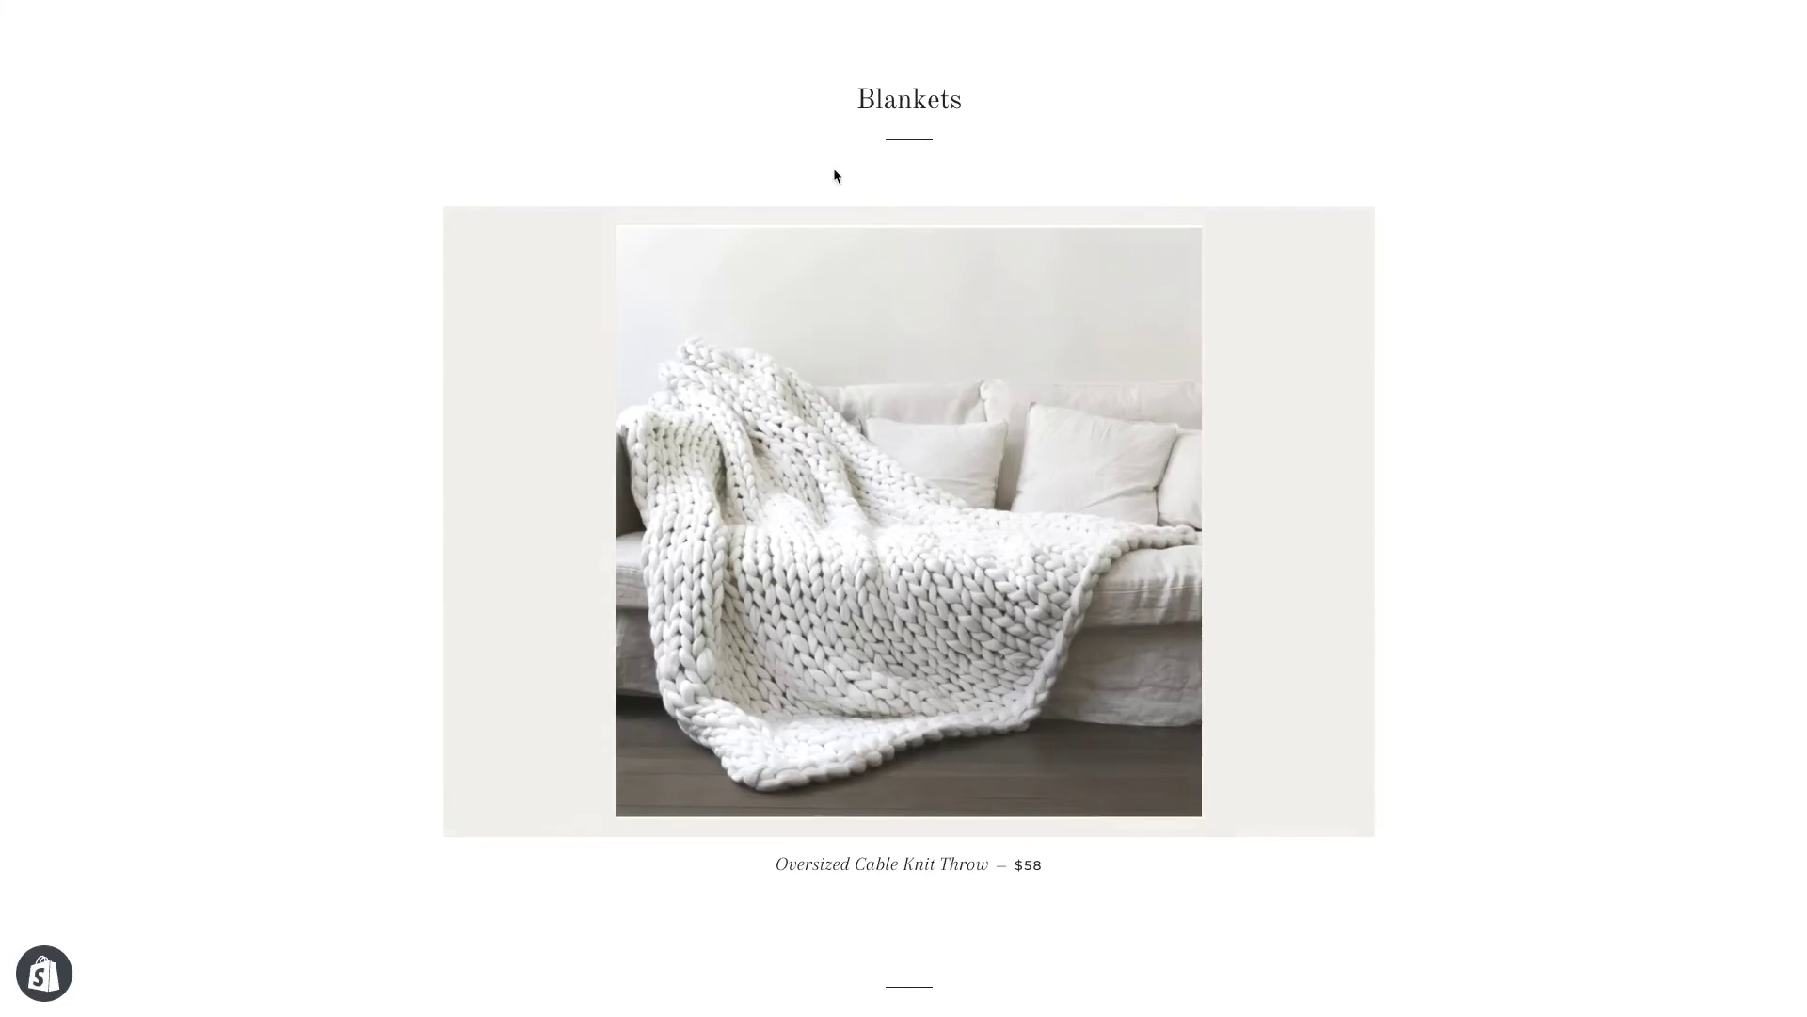
Go to the cart with the $12 Hanging Flower Pot, subtotal $108.00, and proceed to checkout.
{"action": "key", "text": "alt+Left"}
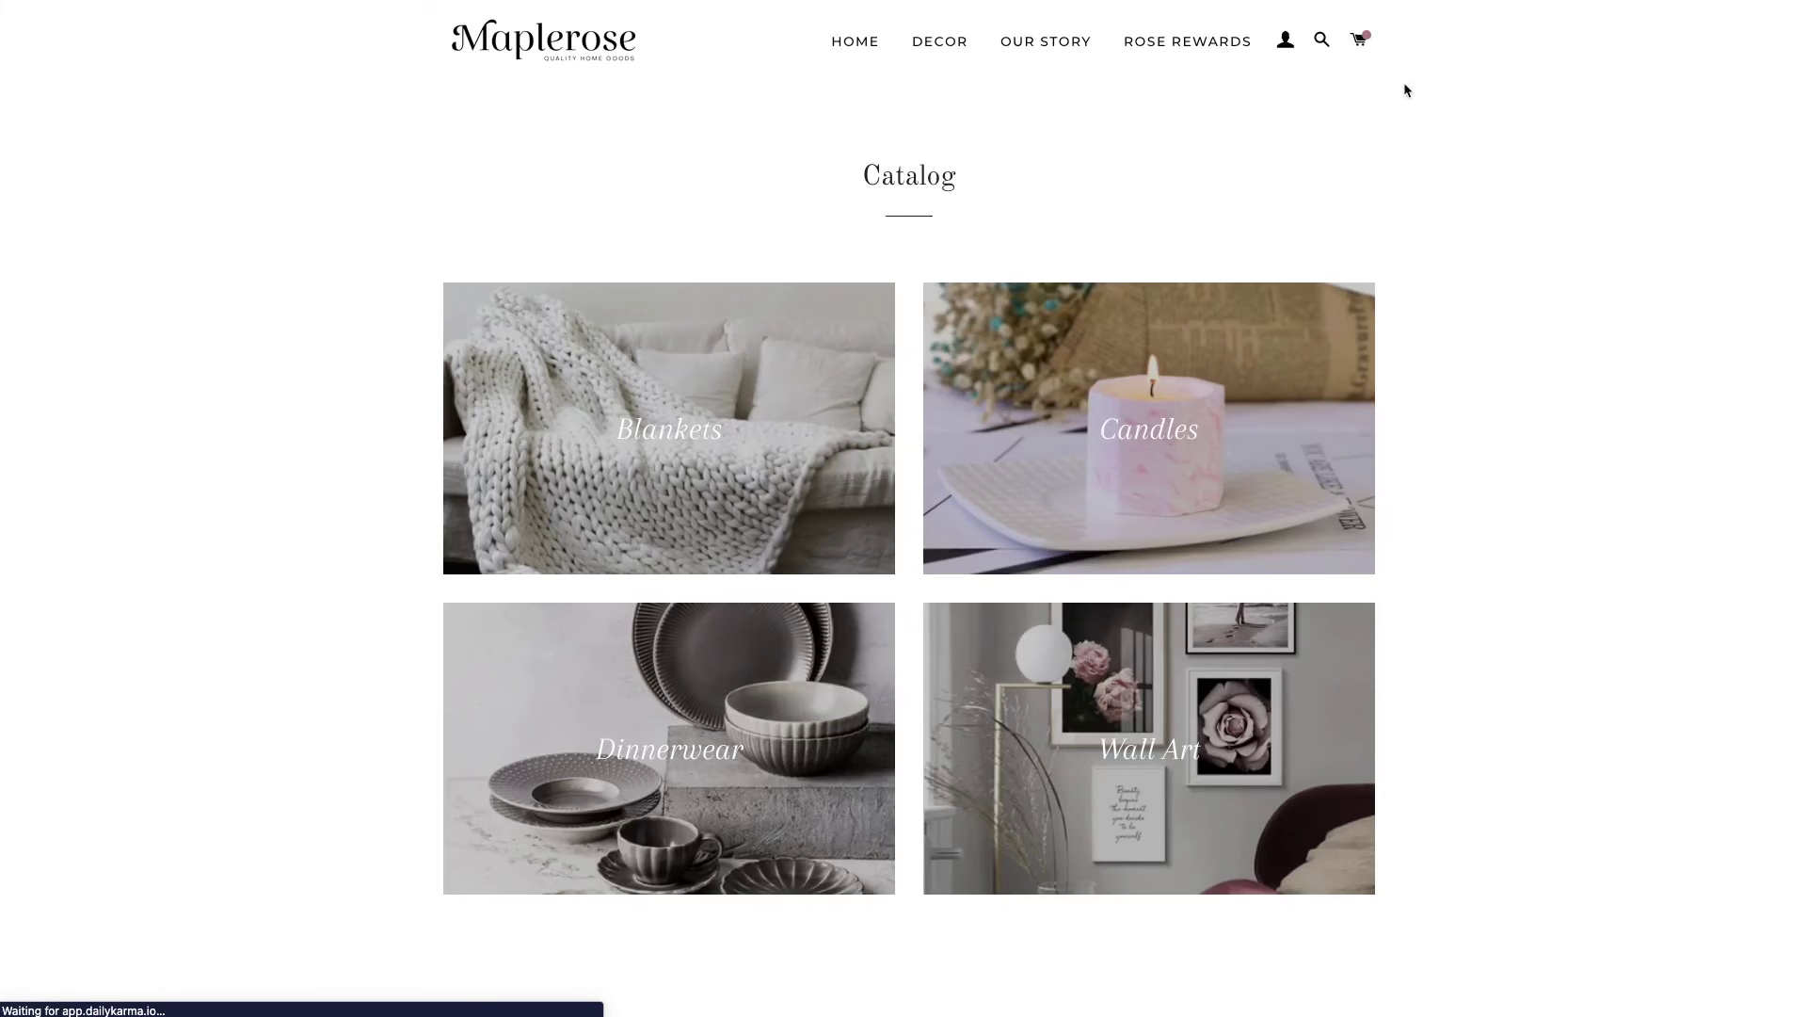
{"action": "key", "text": "alt+Left"}
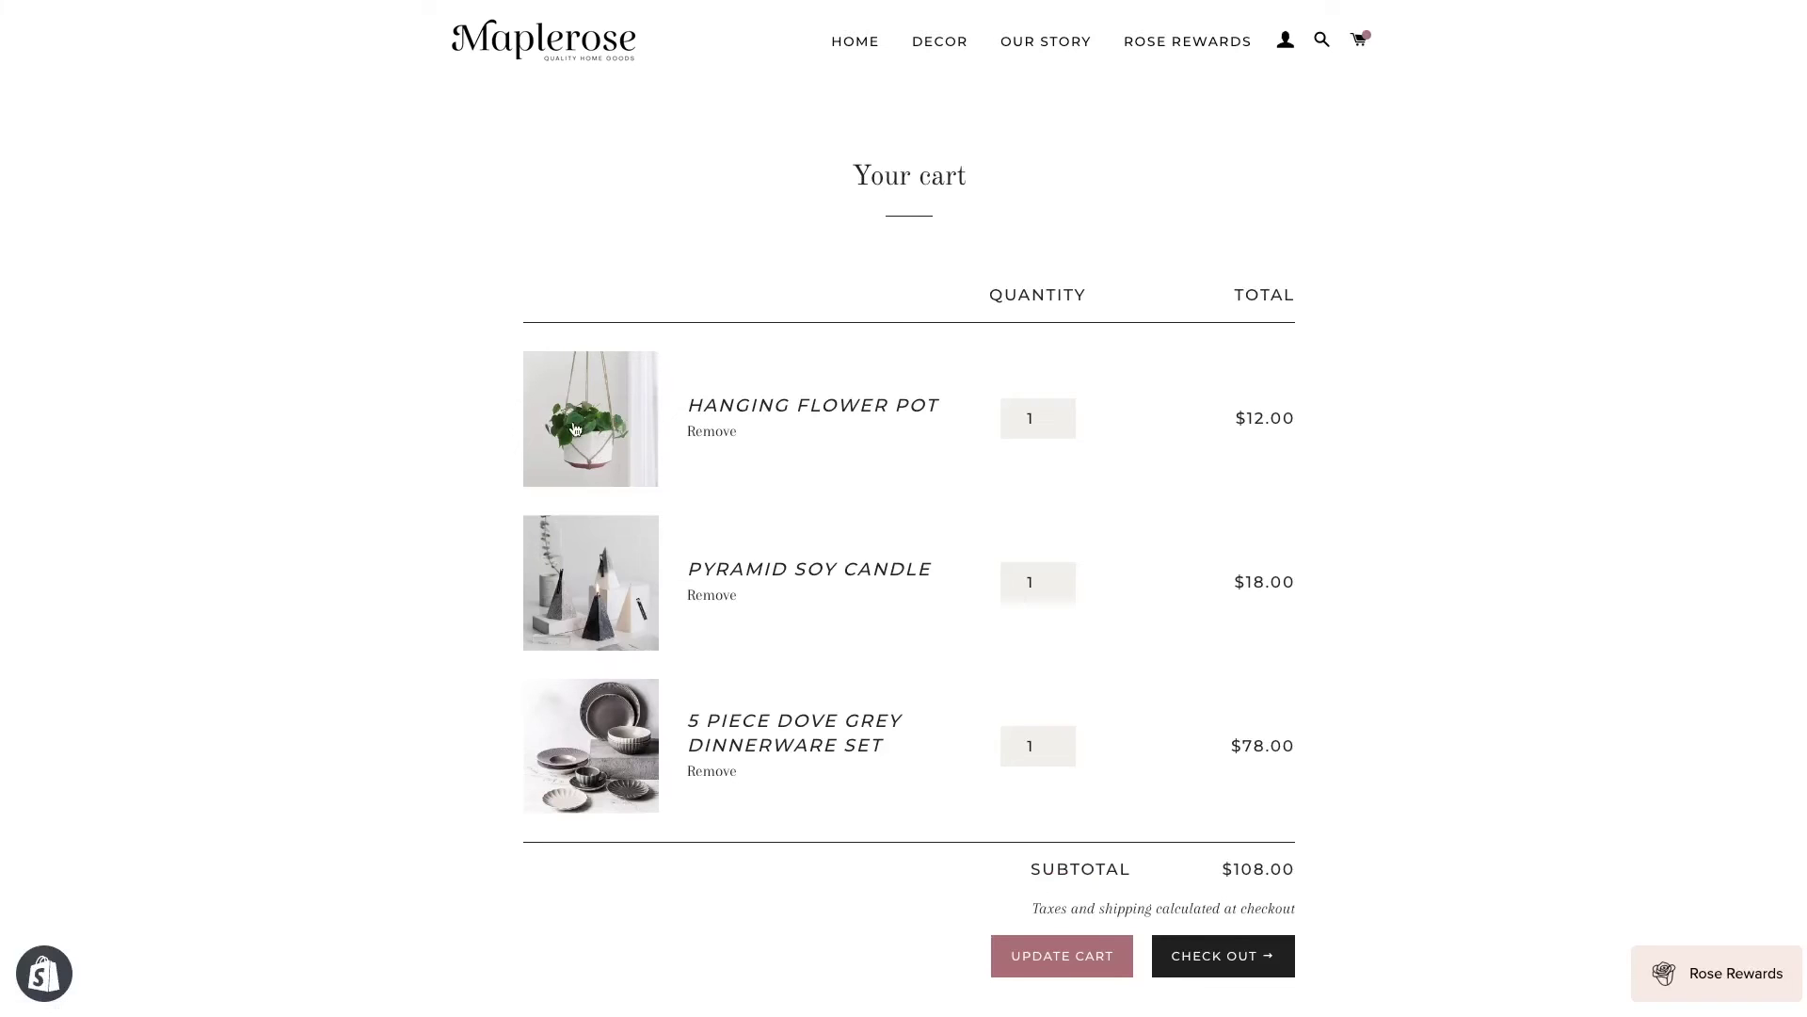
{"action": "left_click", "coordinate": [1251, 954]}
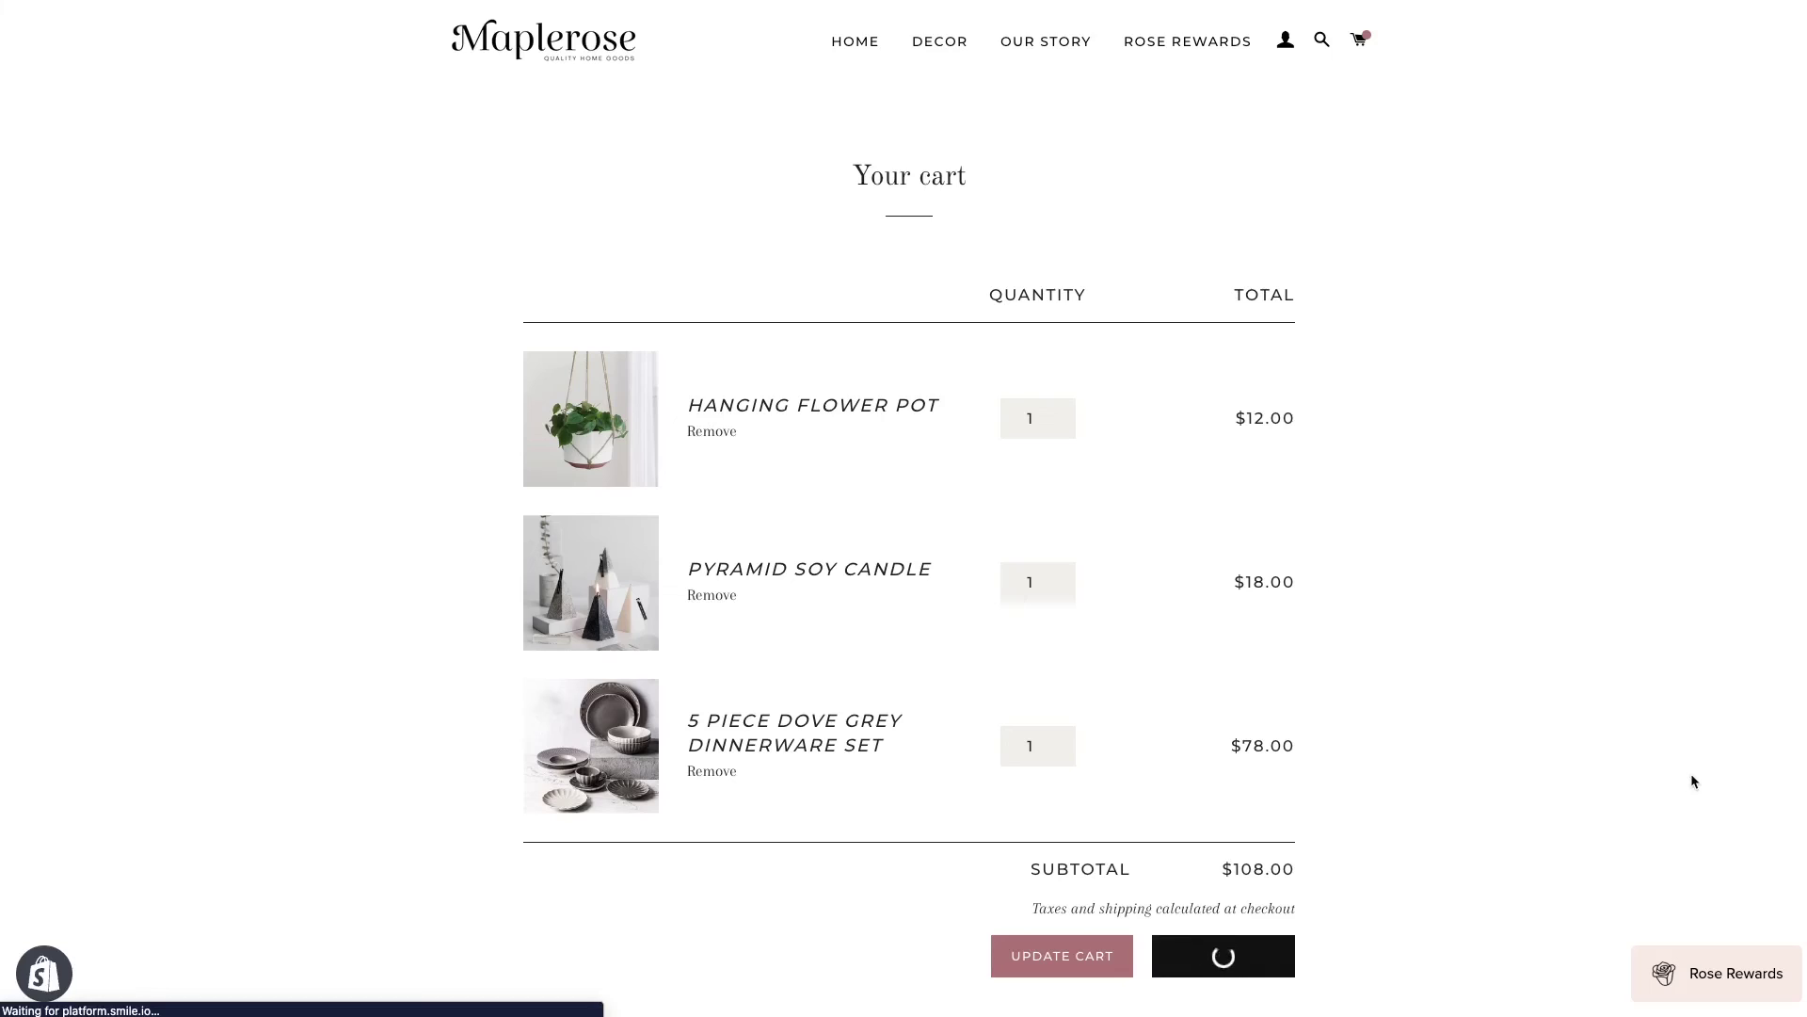